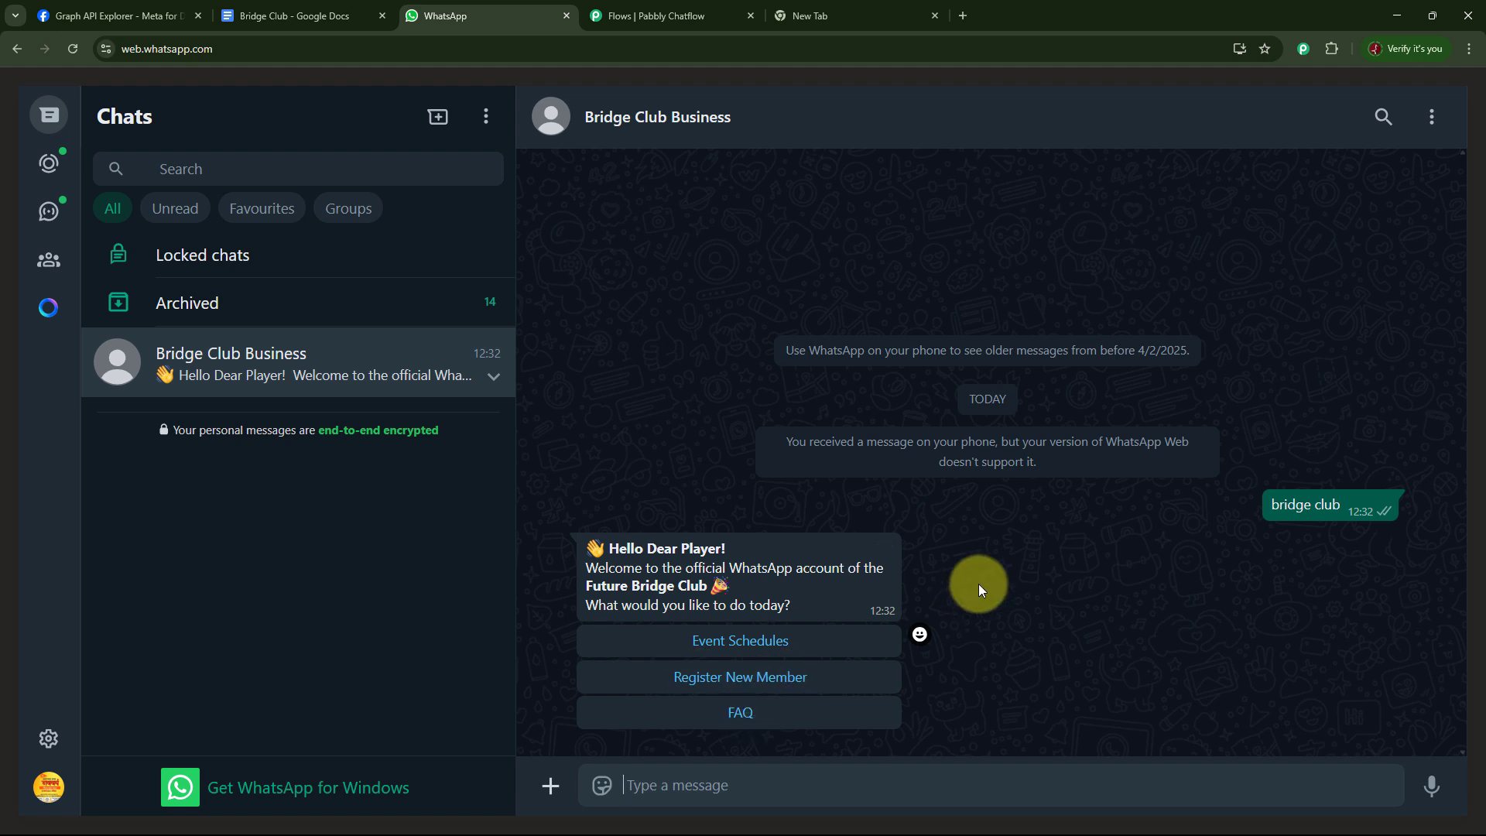
# Test the Bridge Club Business chatbot by requesting Event Schedules and choosing Register New Member, answering with the player's name.
pyautogui.click(781, 640)
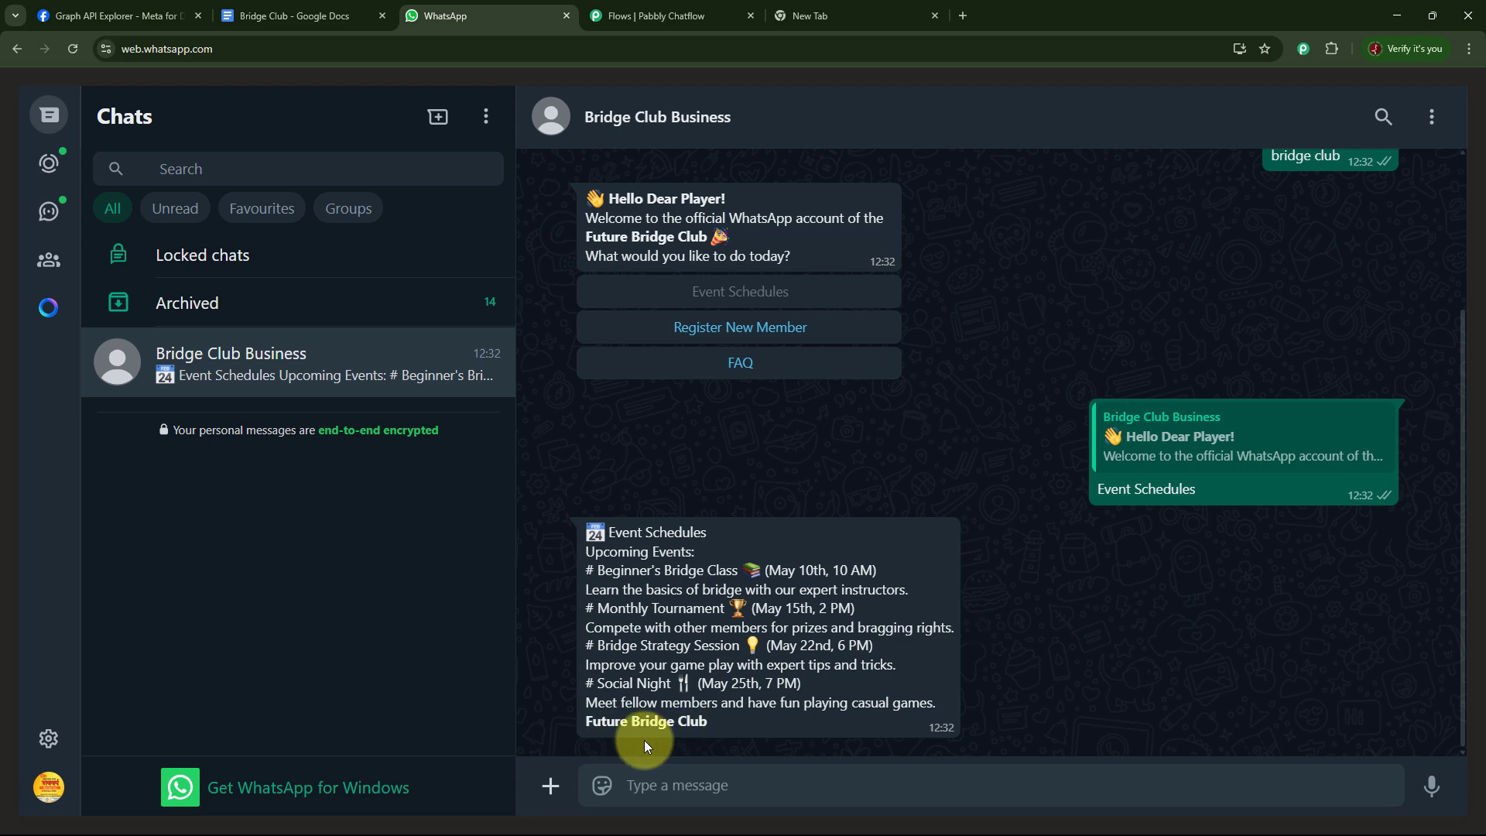
pyautogui.click(763, 328)
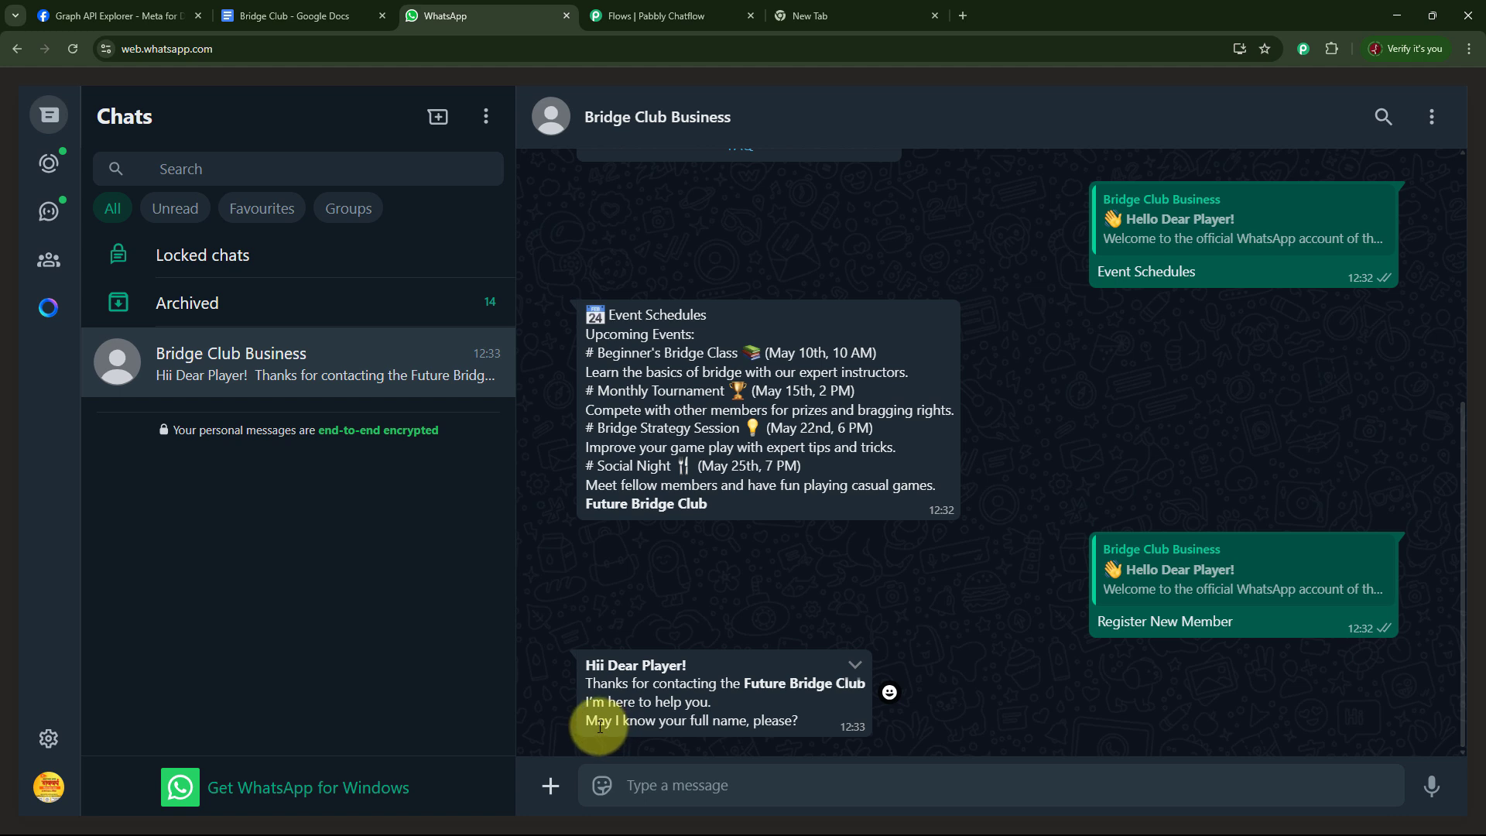
pyautogui.click(723, 783)
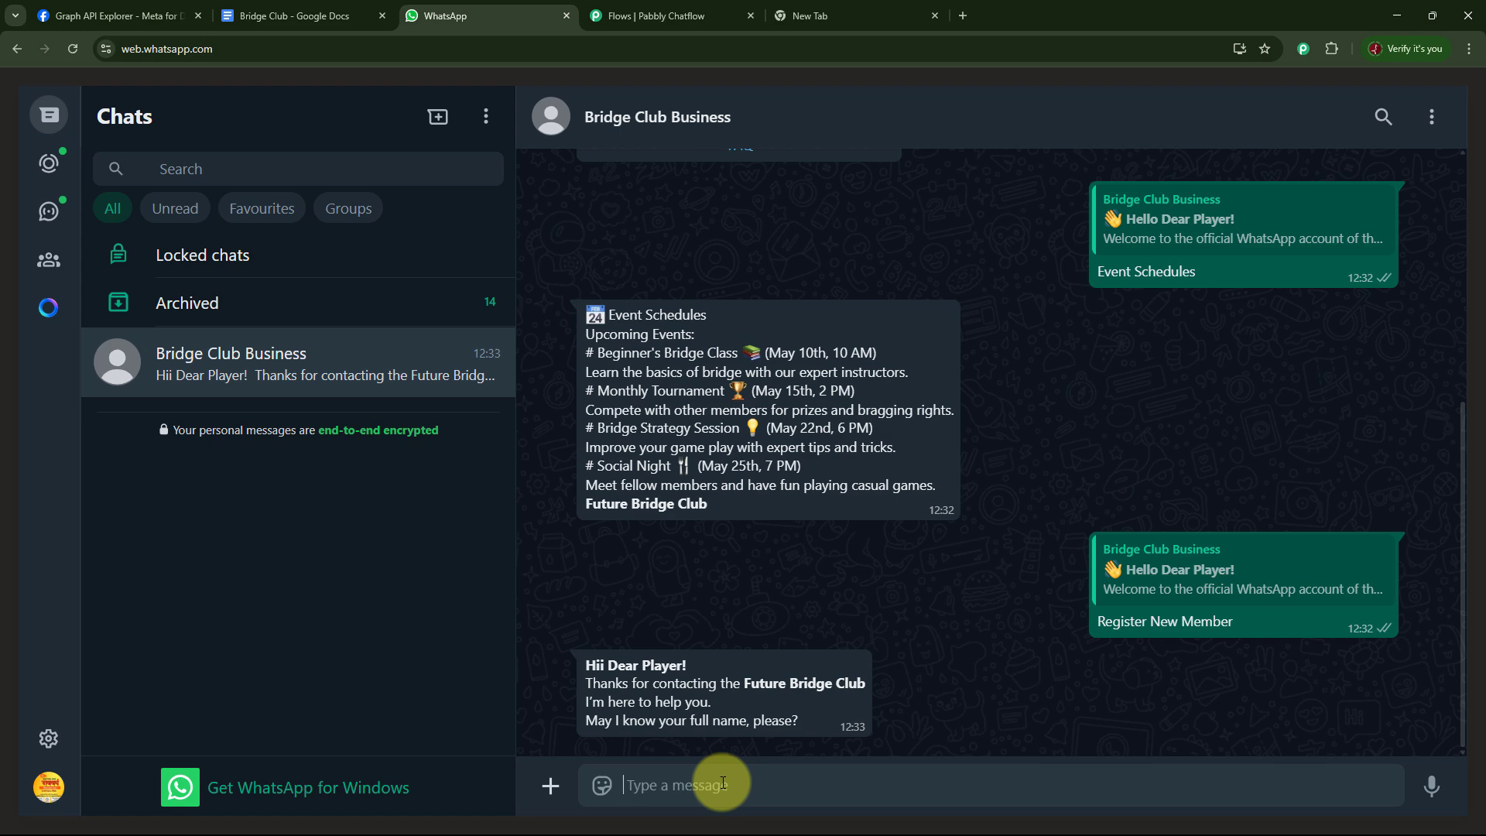
pyautogui.write('Sanjay')
pyautogui.press('Return')
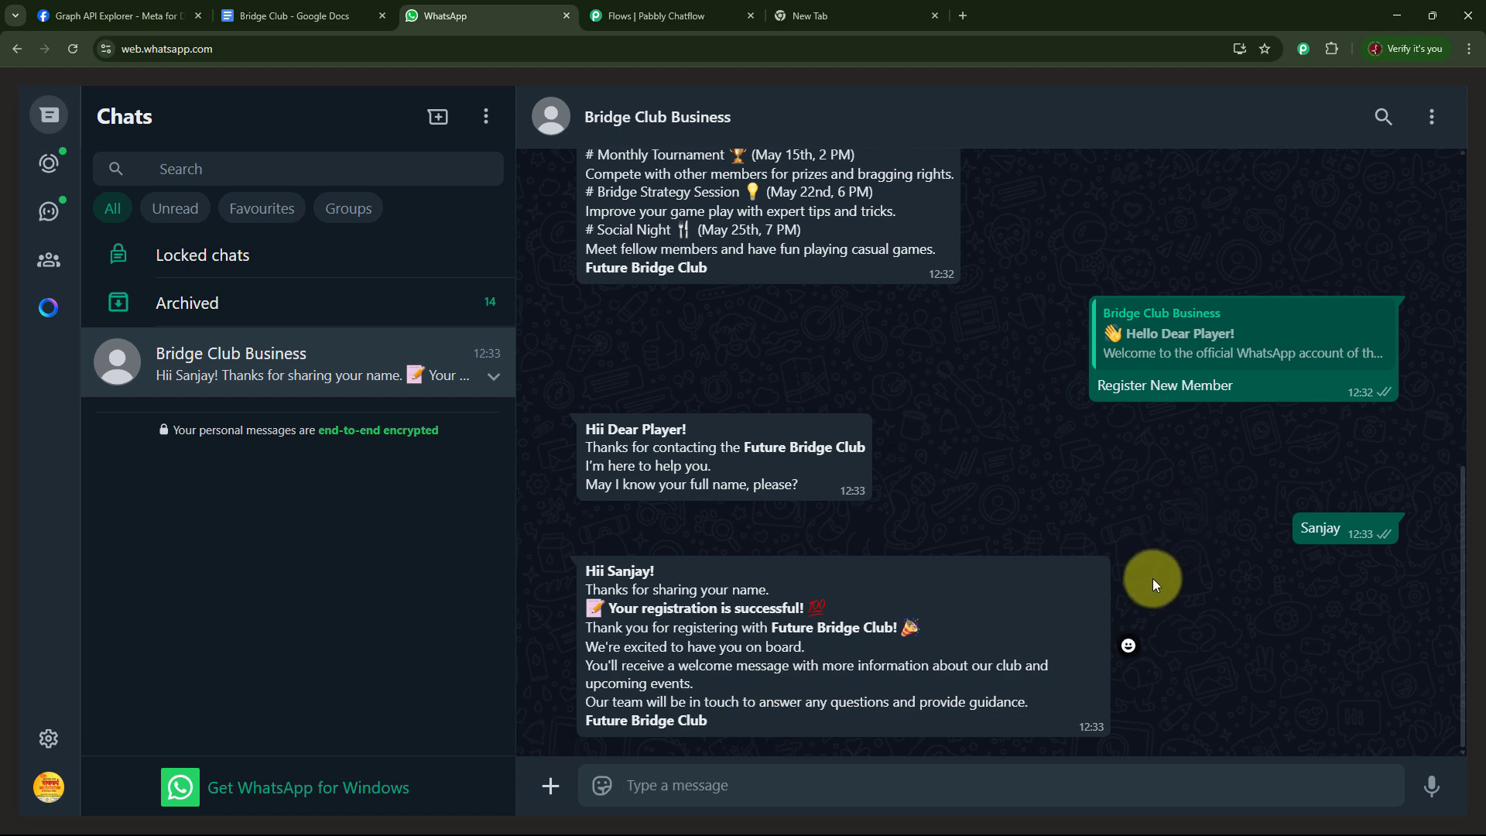
pyautogui.scroll(6, 1150, 574)
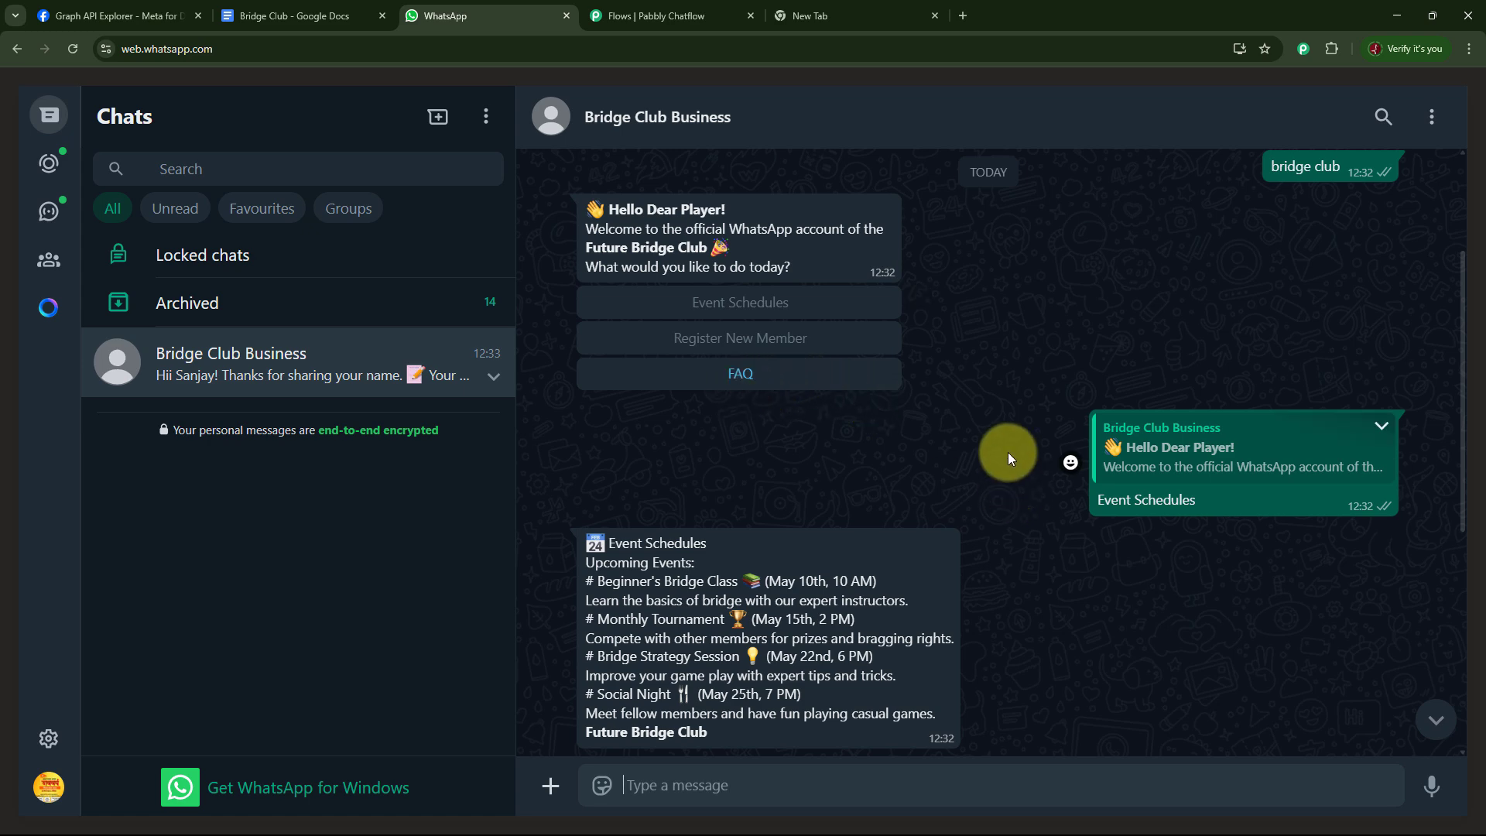
pyautogui.scroll(3, 1008, 452)
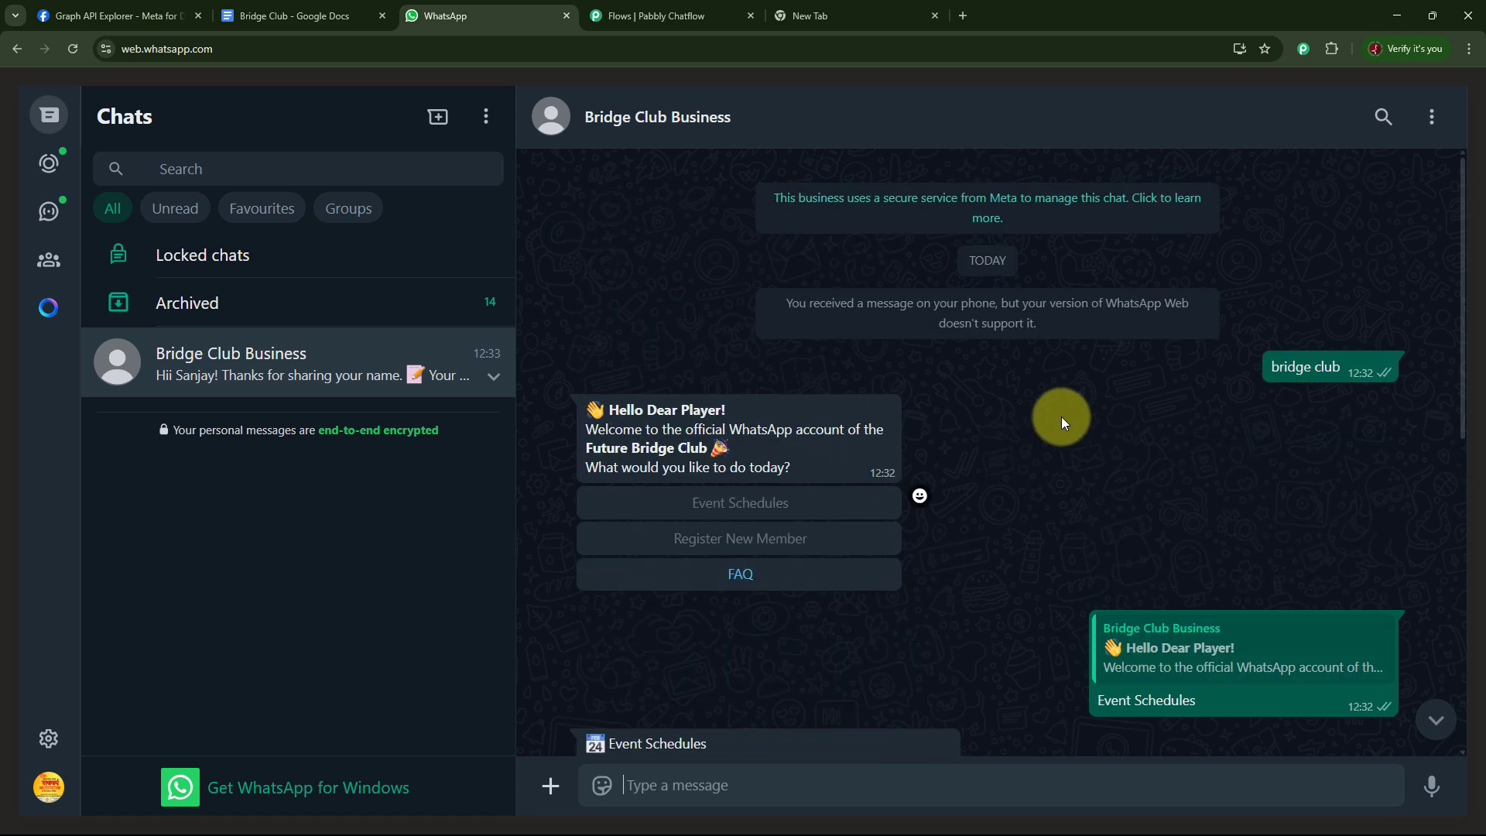
pyautogui.scroll(-2, 1060, 417)
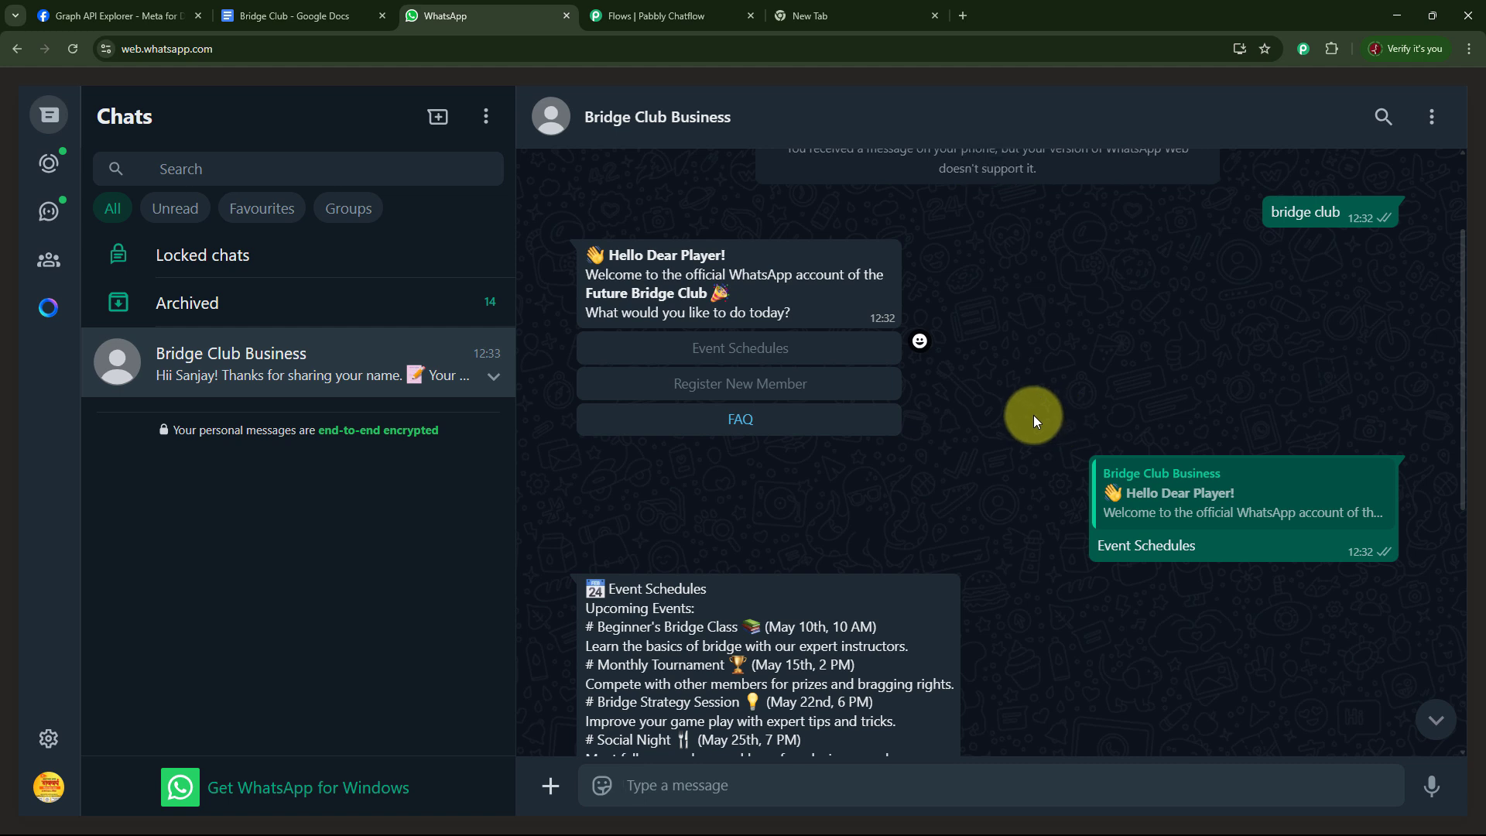
# Open pabbly.com/chatflow in the empty browser tab.
pyautogui.click(843, 11)
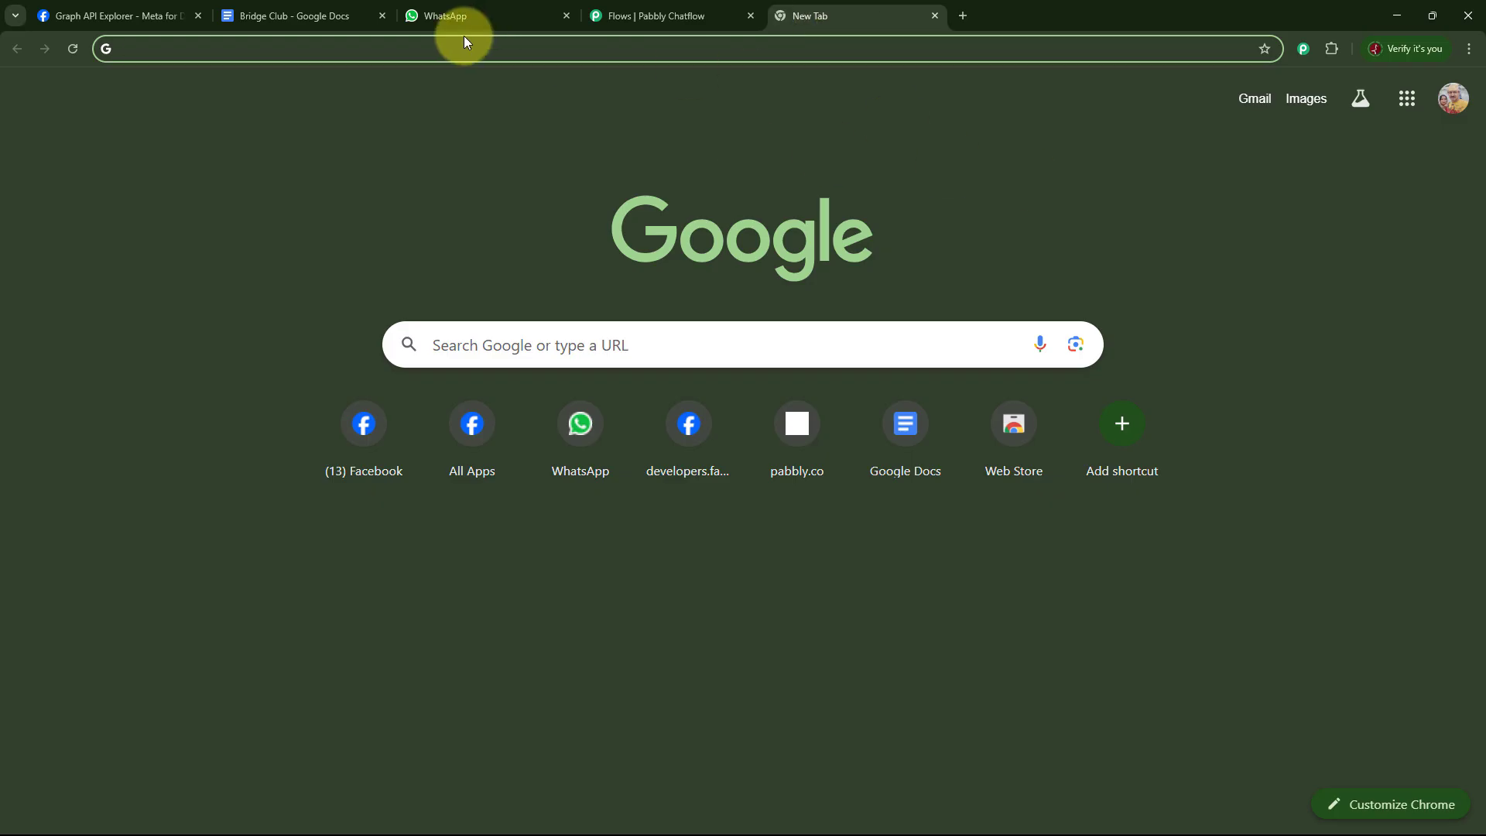
pyautogui.click(494, 52)
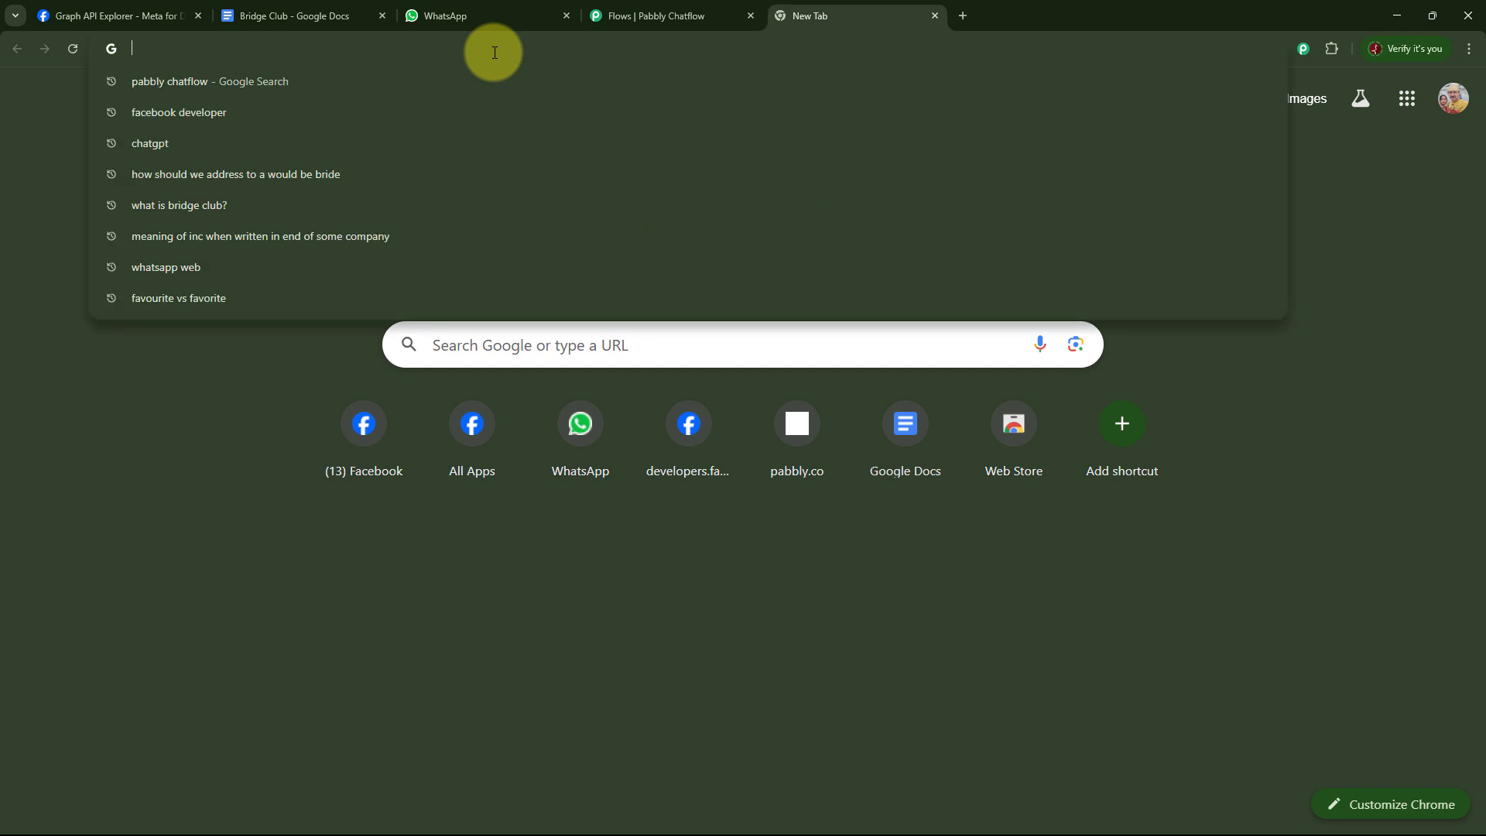
pyautogui.write('pabb')
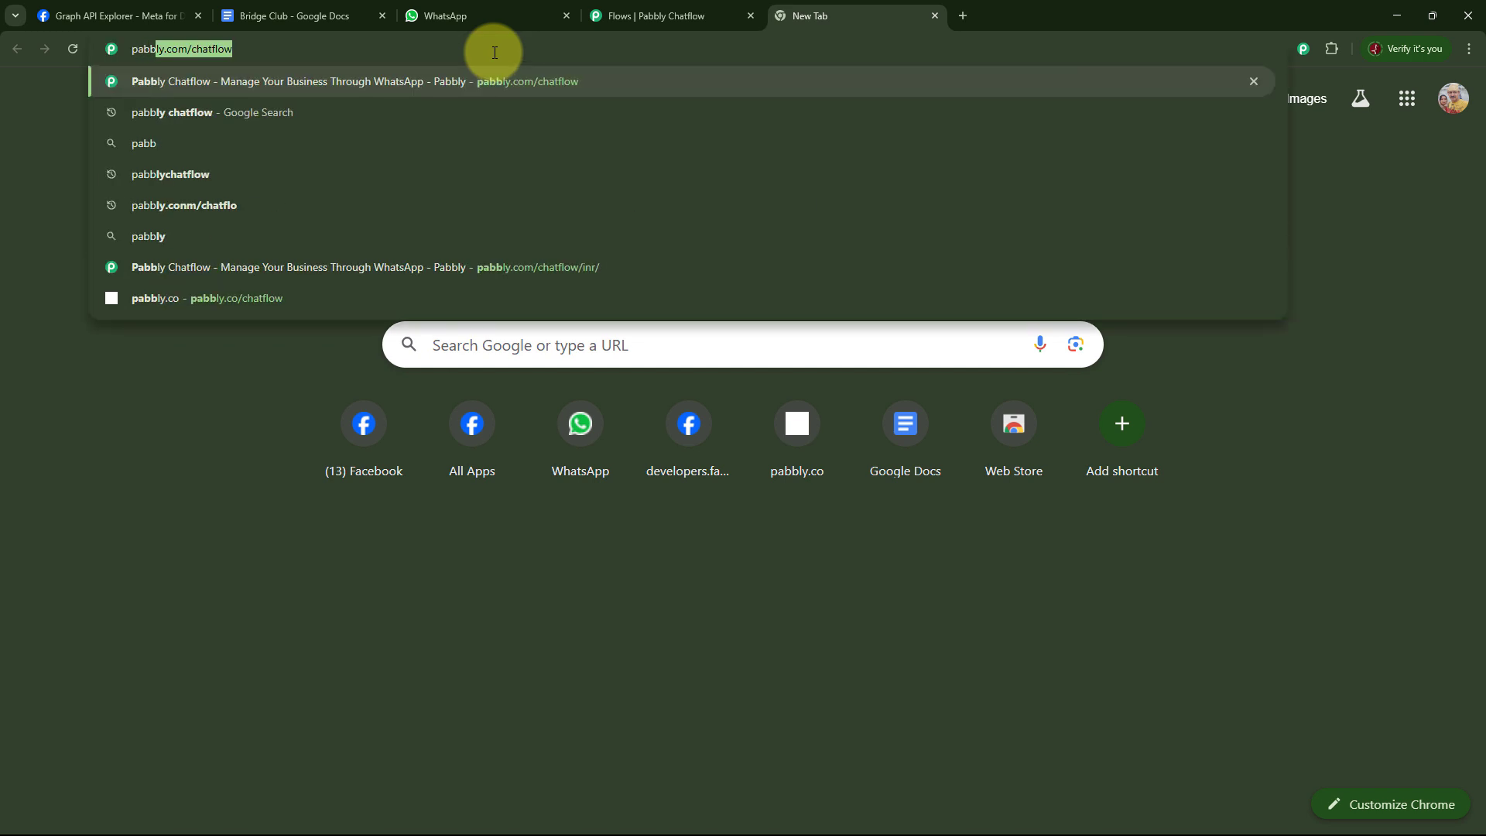
pyautogui.write('ly.c')
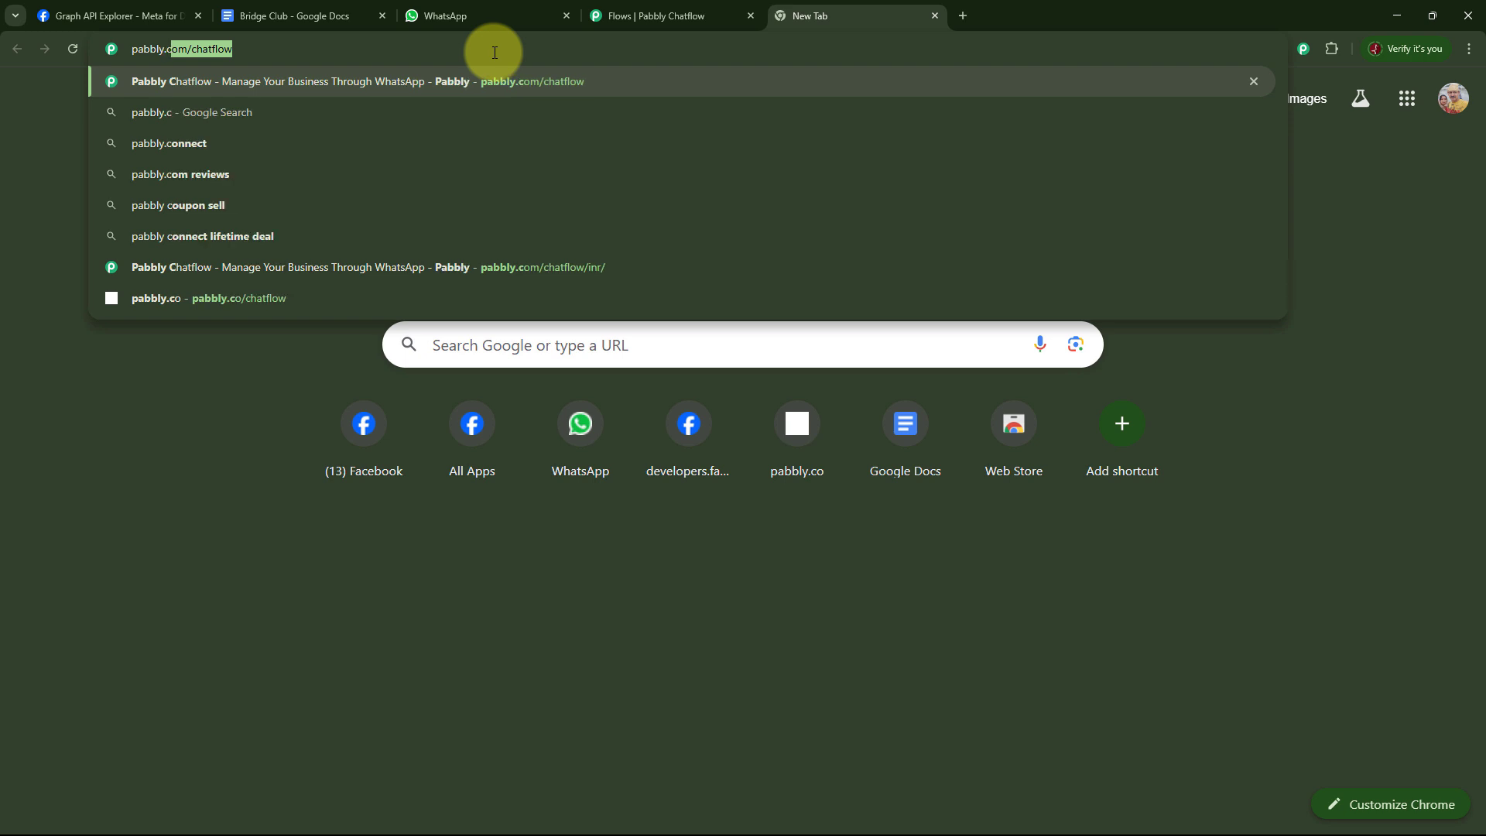
pyautogui.write('om/ch')
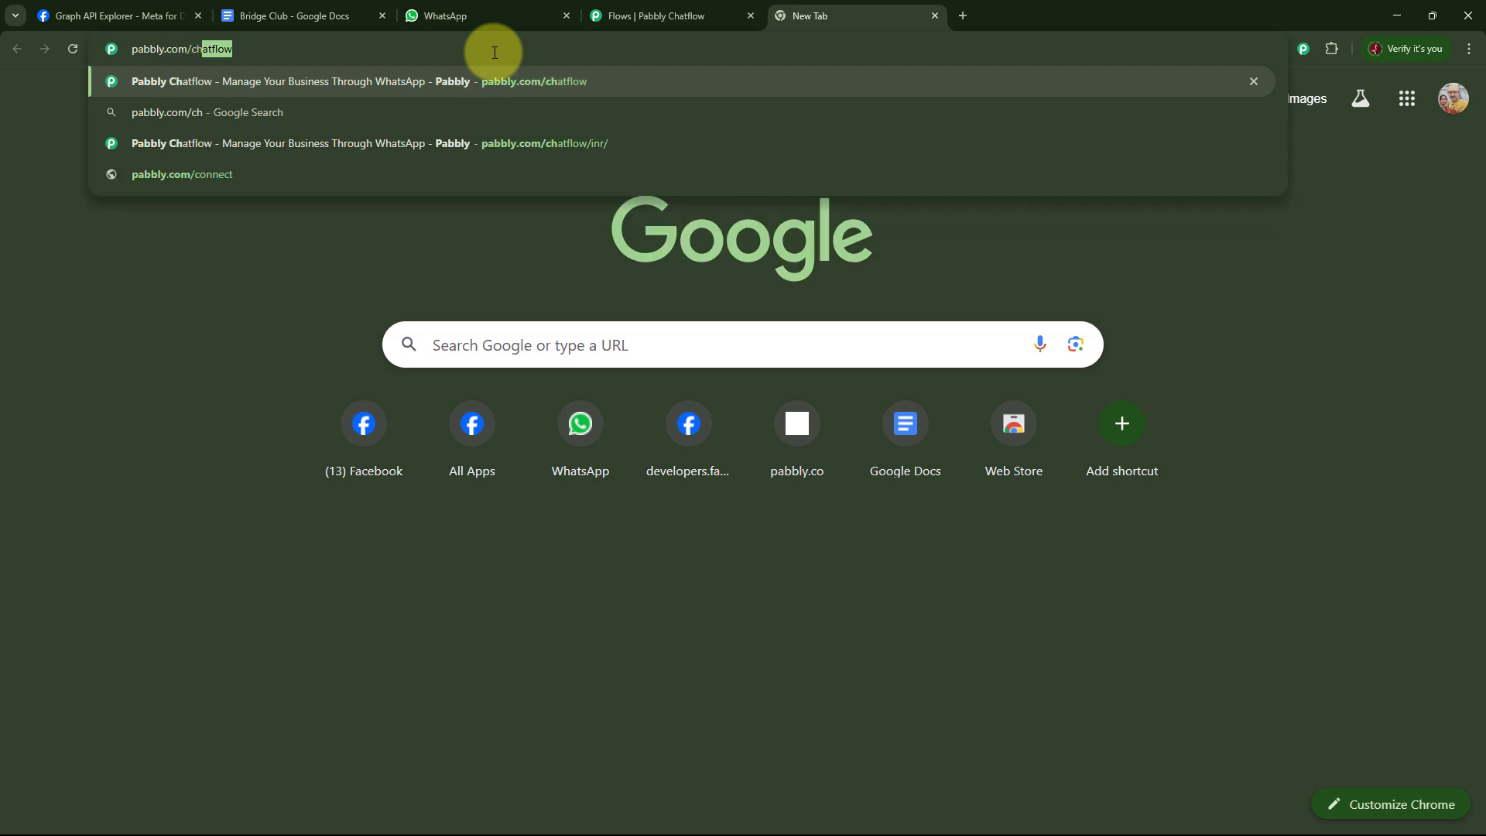
pyautogui.write('atflow')
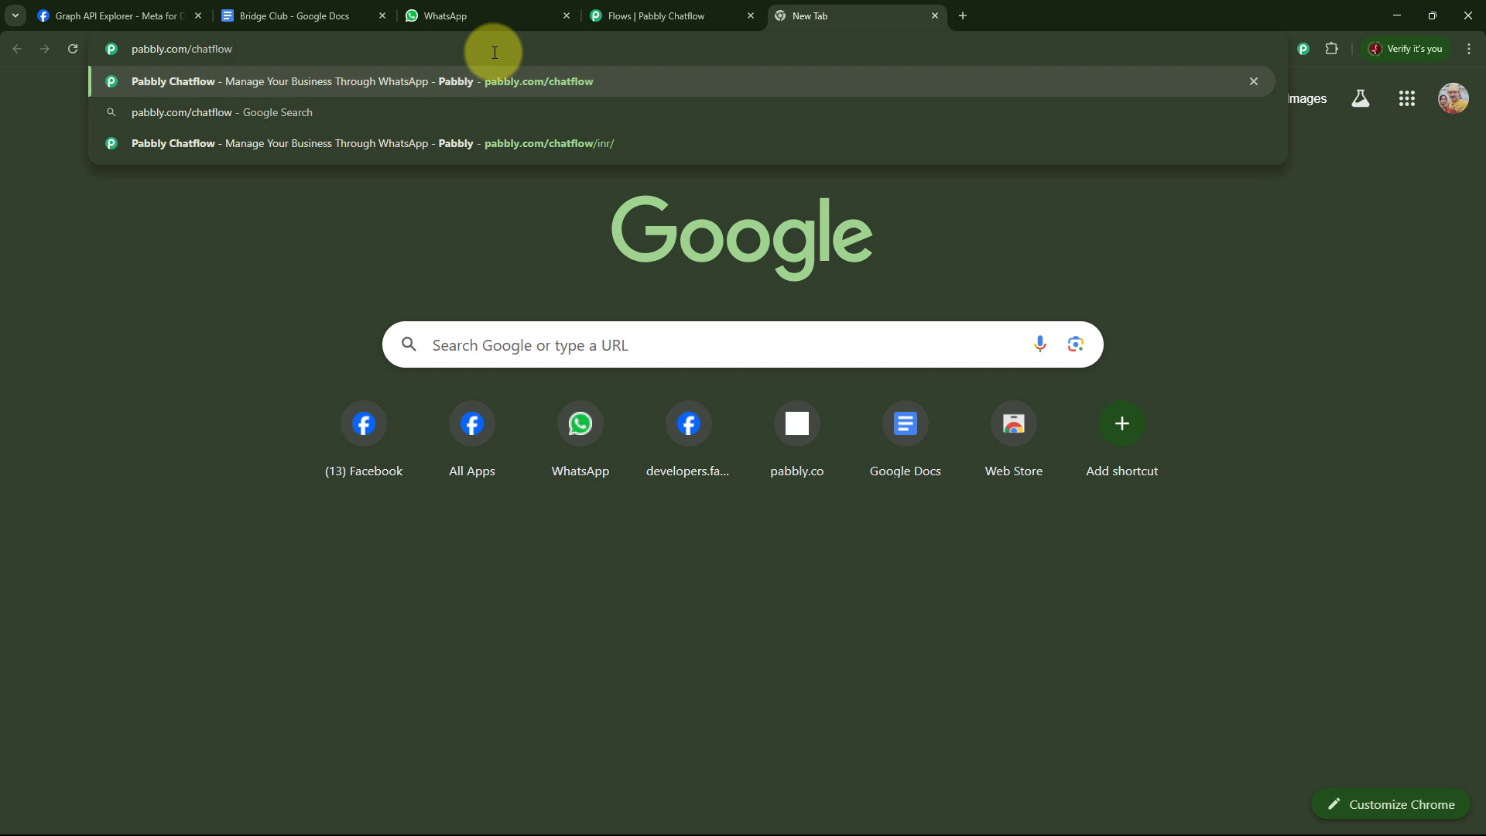
pyautogui.press('Return')
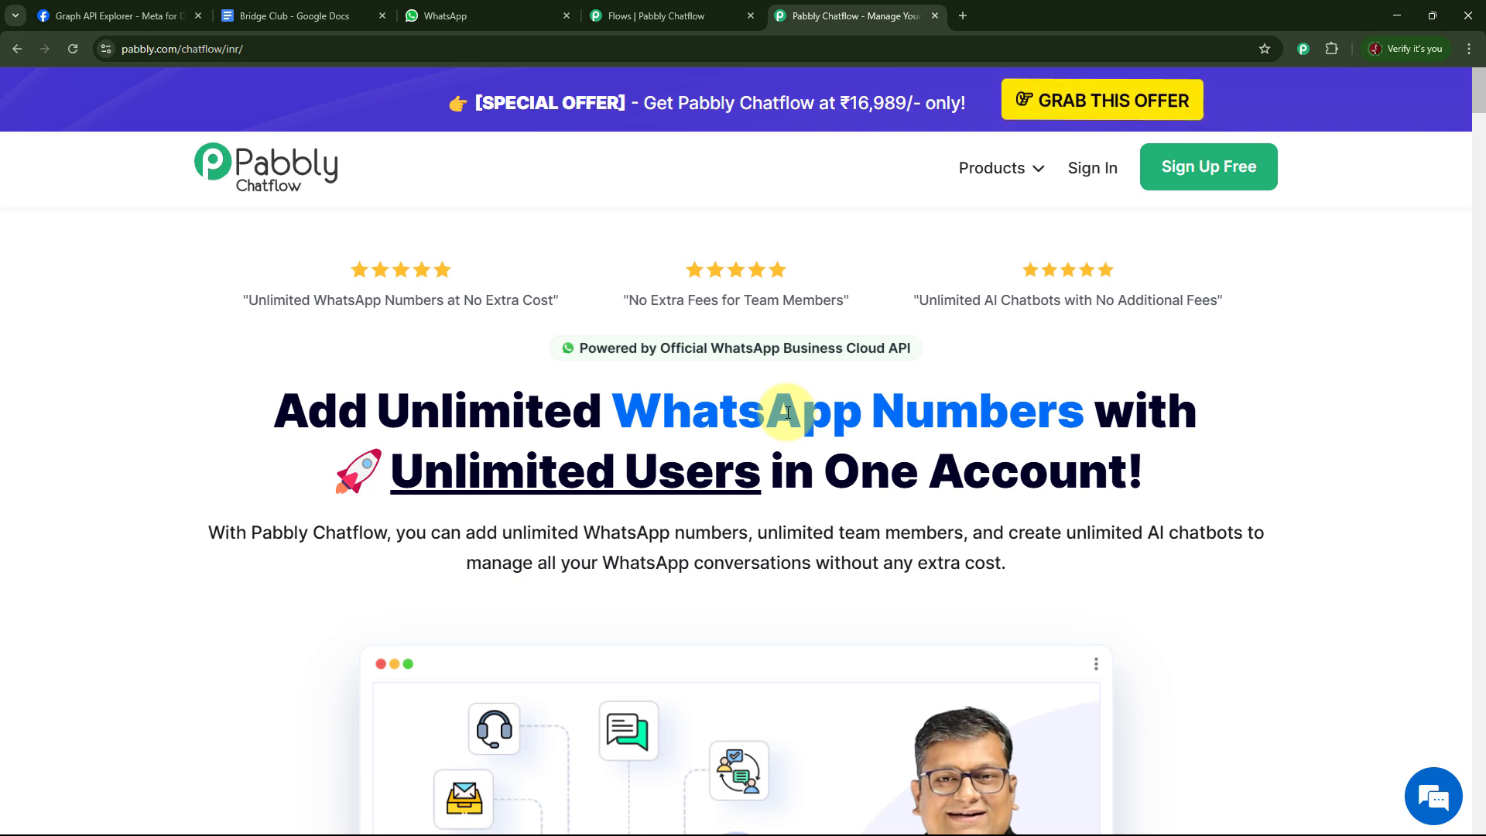
# Sign in to Pabbly and access the Pabbly Chatflow application.
pyautogui.click(1082, 177)
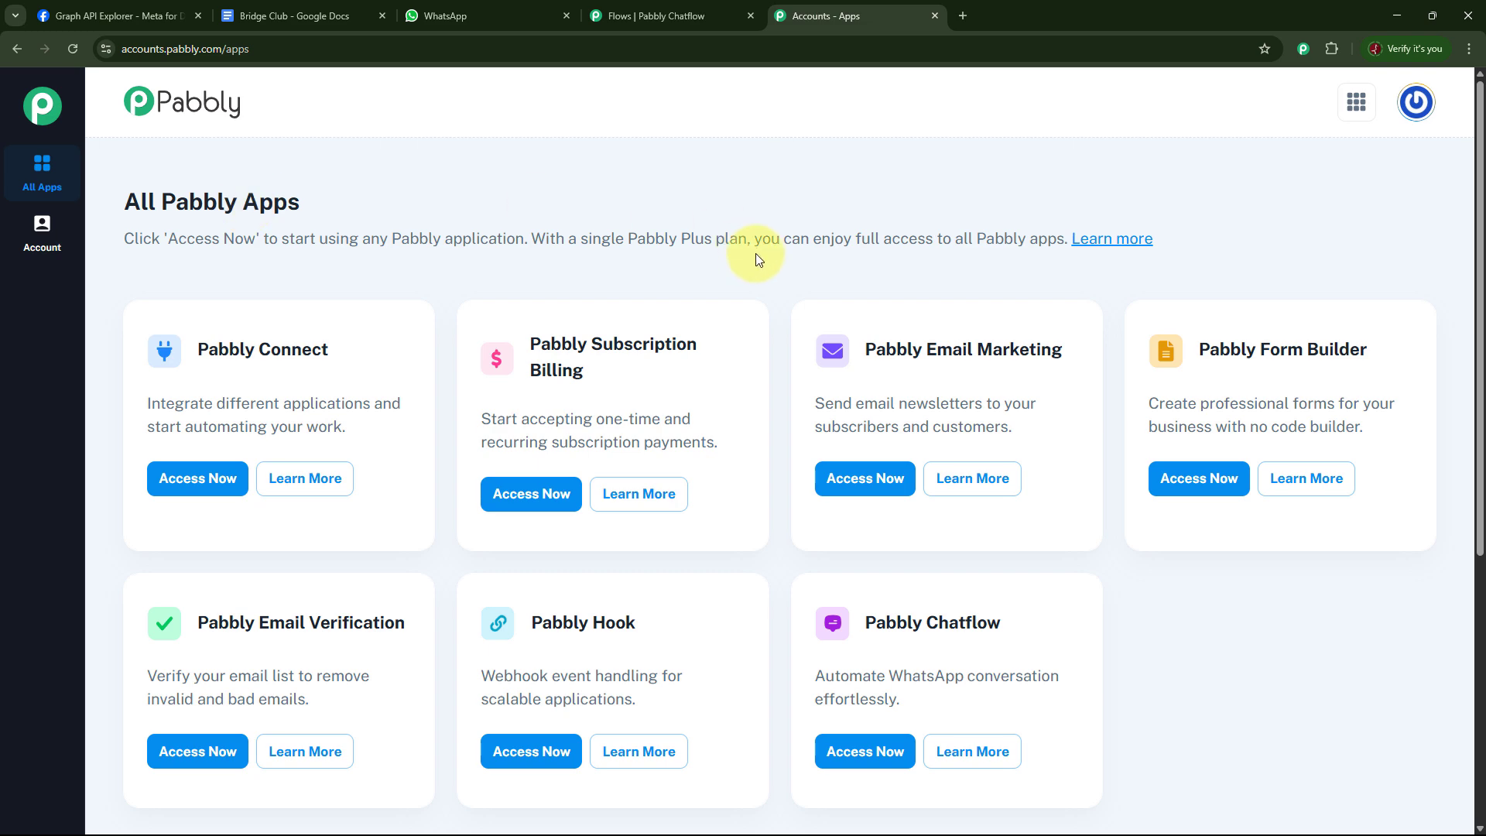
pyautogui.scroll(-4, 1102, 393)
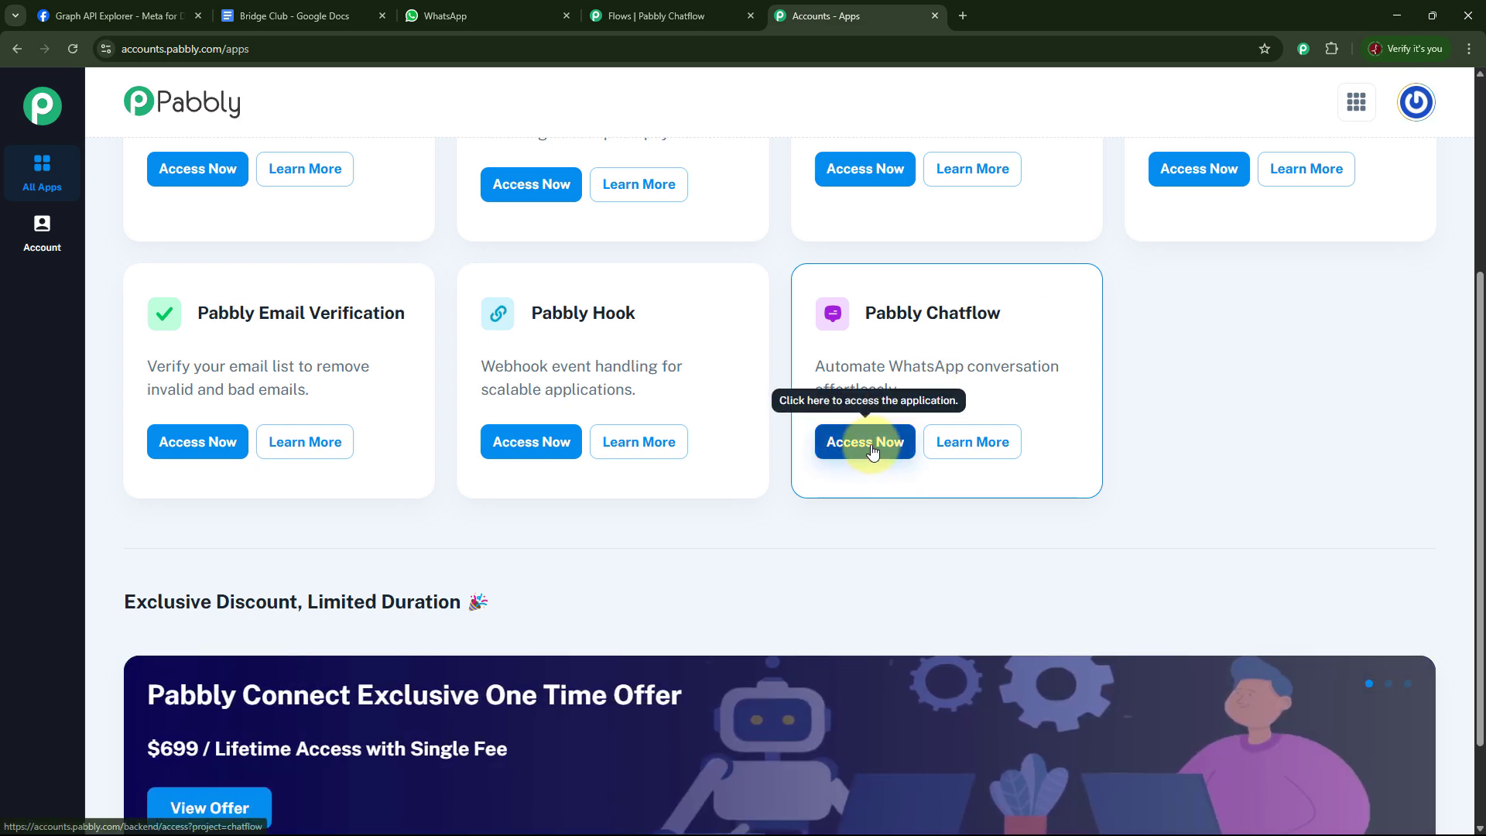
pyautogui.click(874, 453)
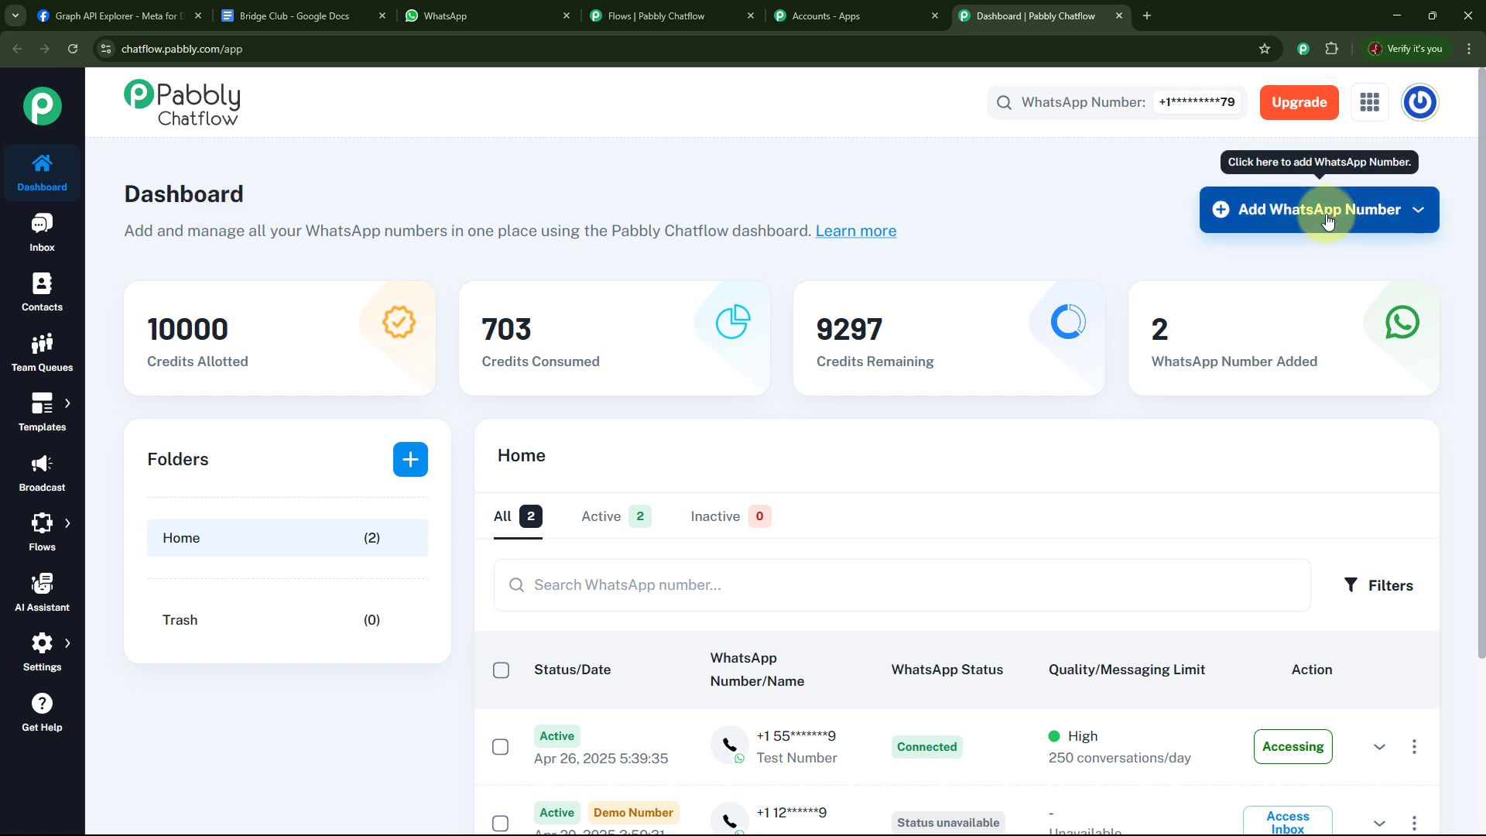
pyautogui.click(1419, 209)
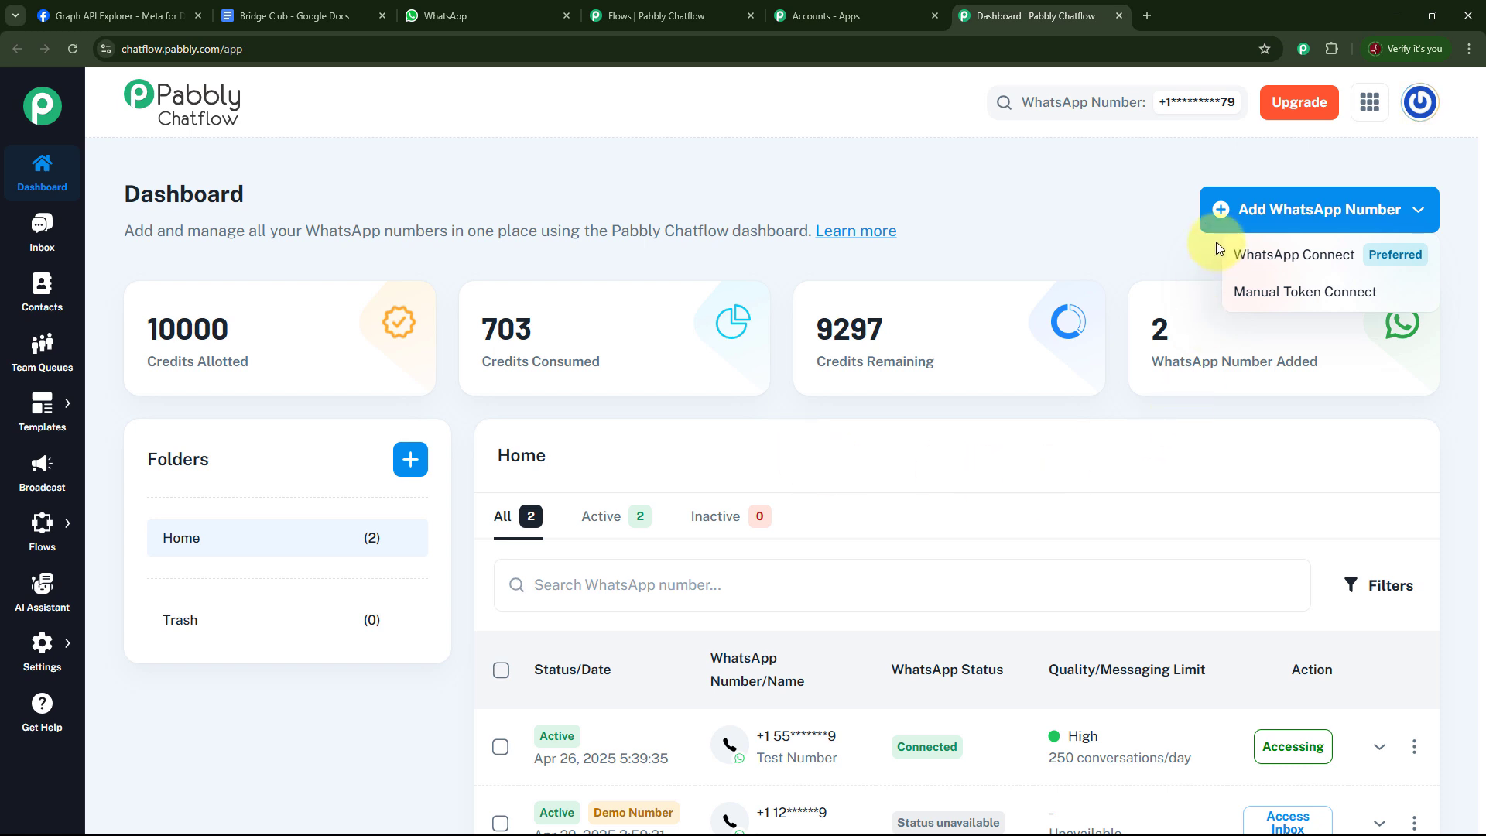
pyautogui.click(1199, 254)
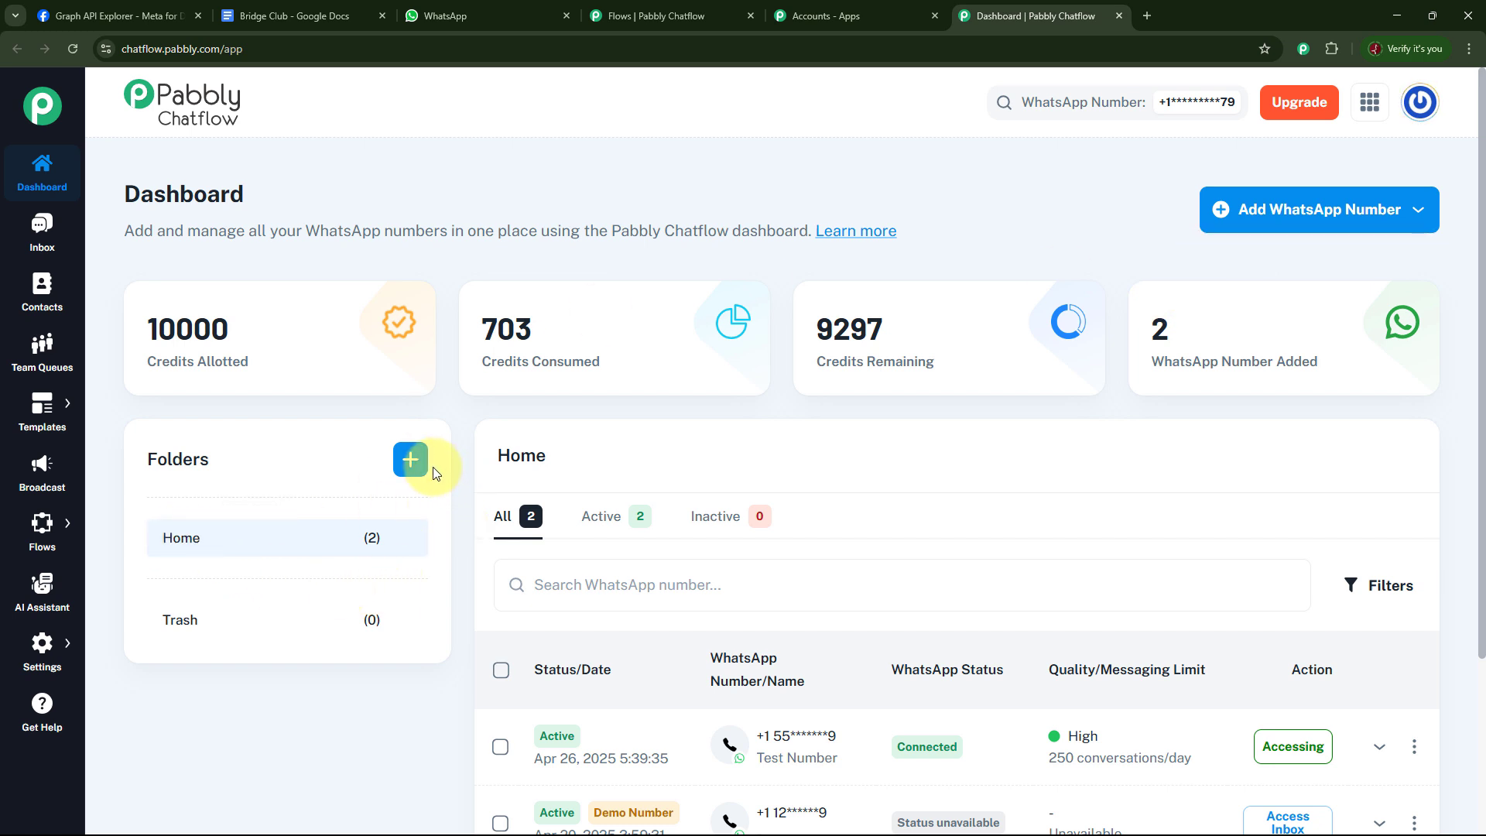
pyautogui.click(410, 462)
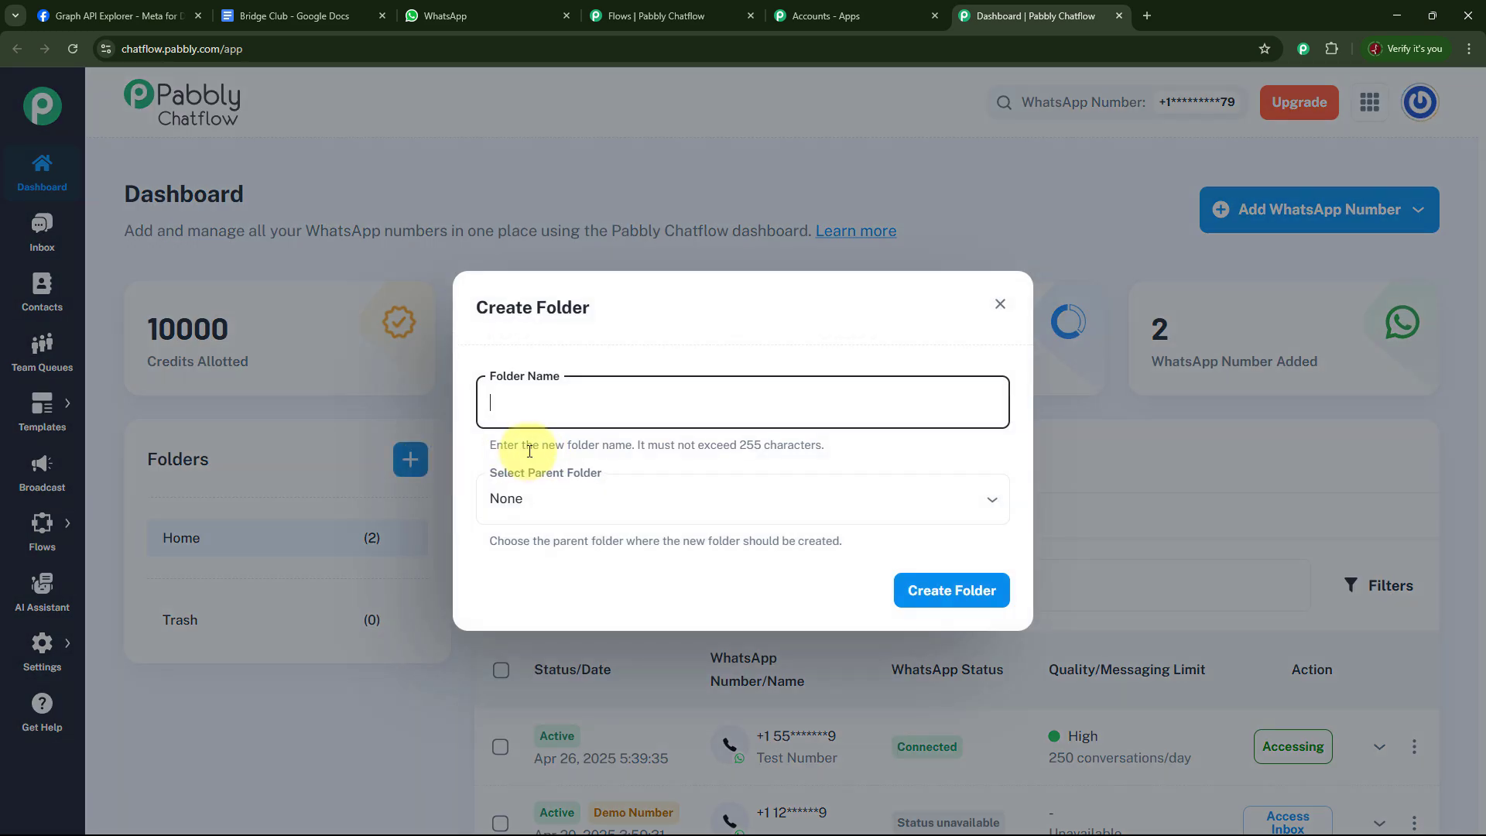
pyautogui.click(999, 306)
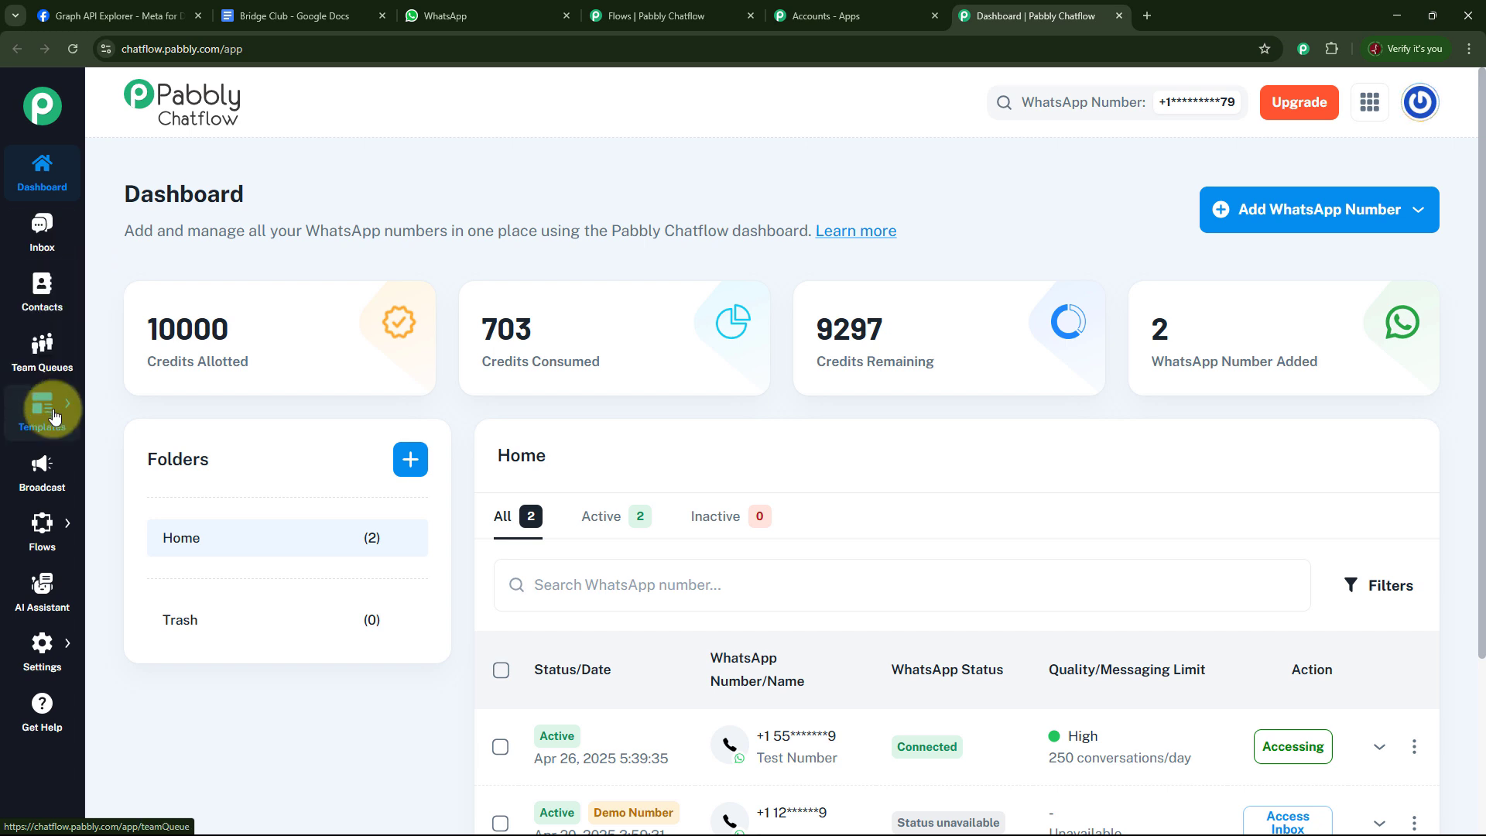
# Open the existing WhatsApp Chatbot for Bridge Club flow from the Flow Builder and switch it to inactive.
pyautogui.moveTo(52, 432)
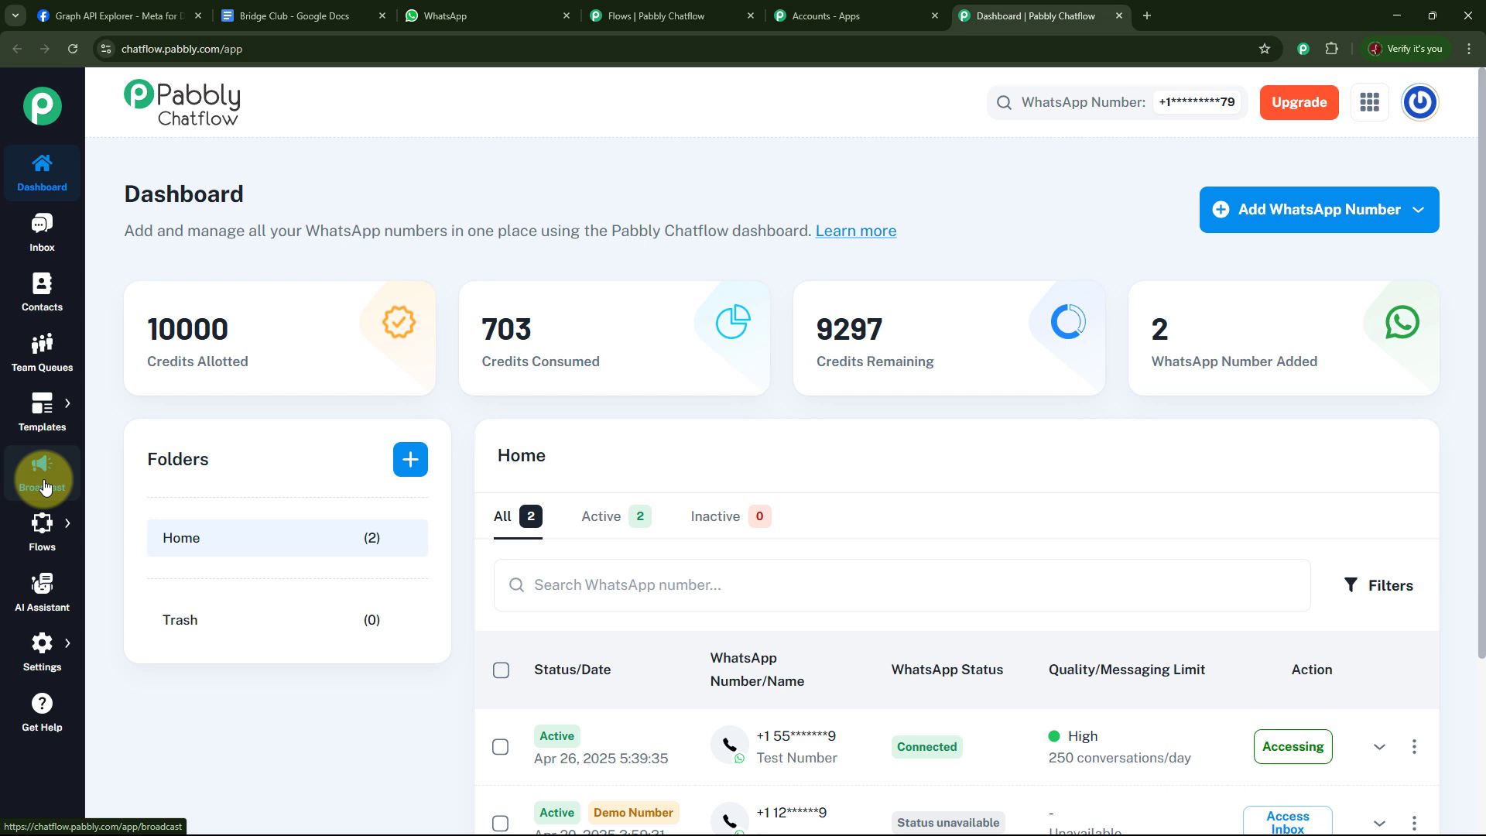
pyautogui.moveTo(40, 535)
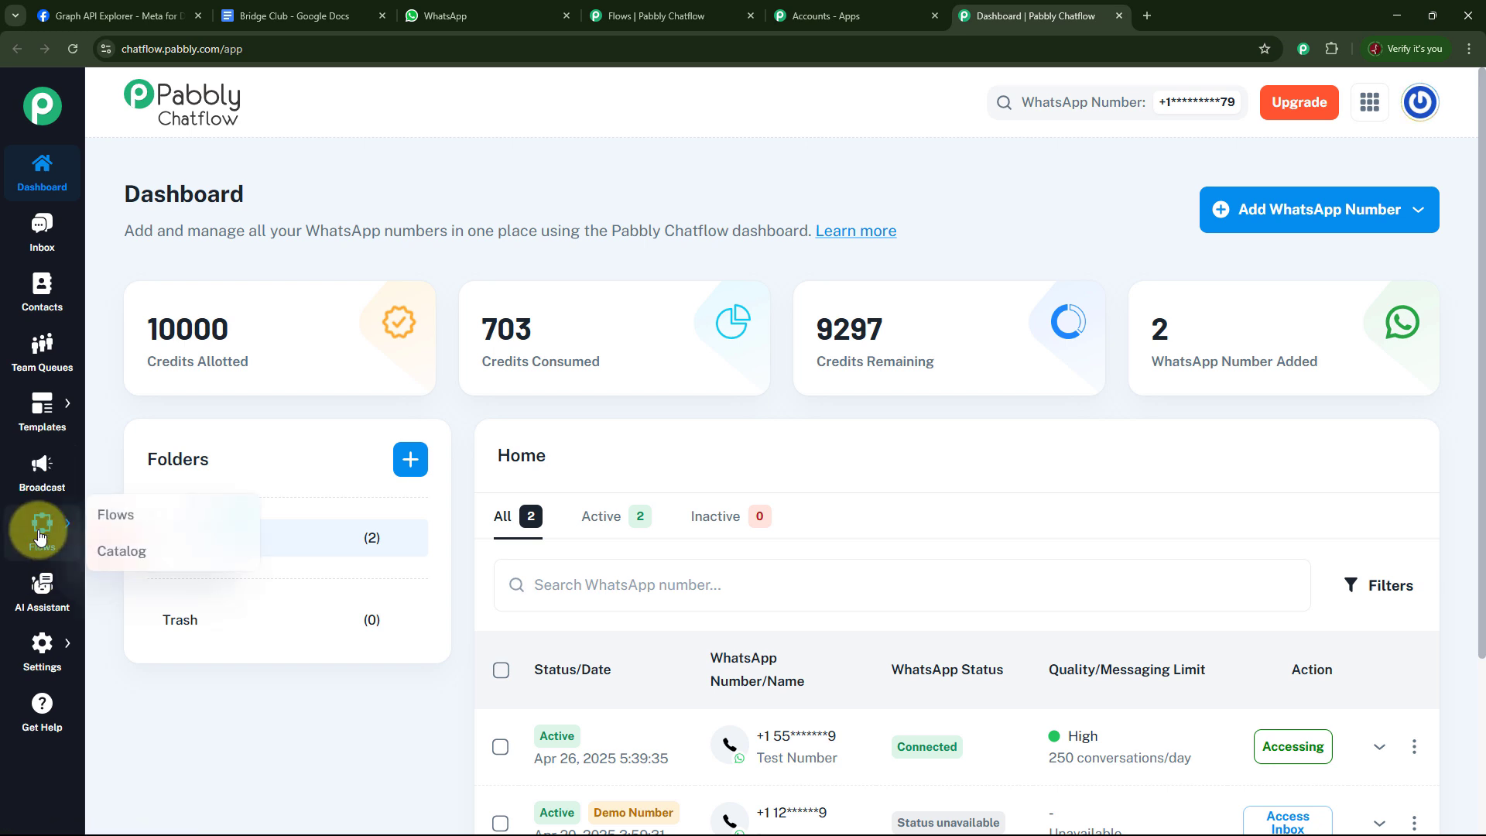
pyautogui.moveTo(44, 663)
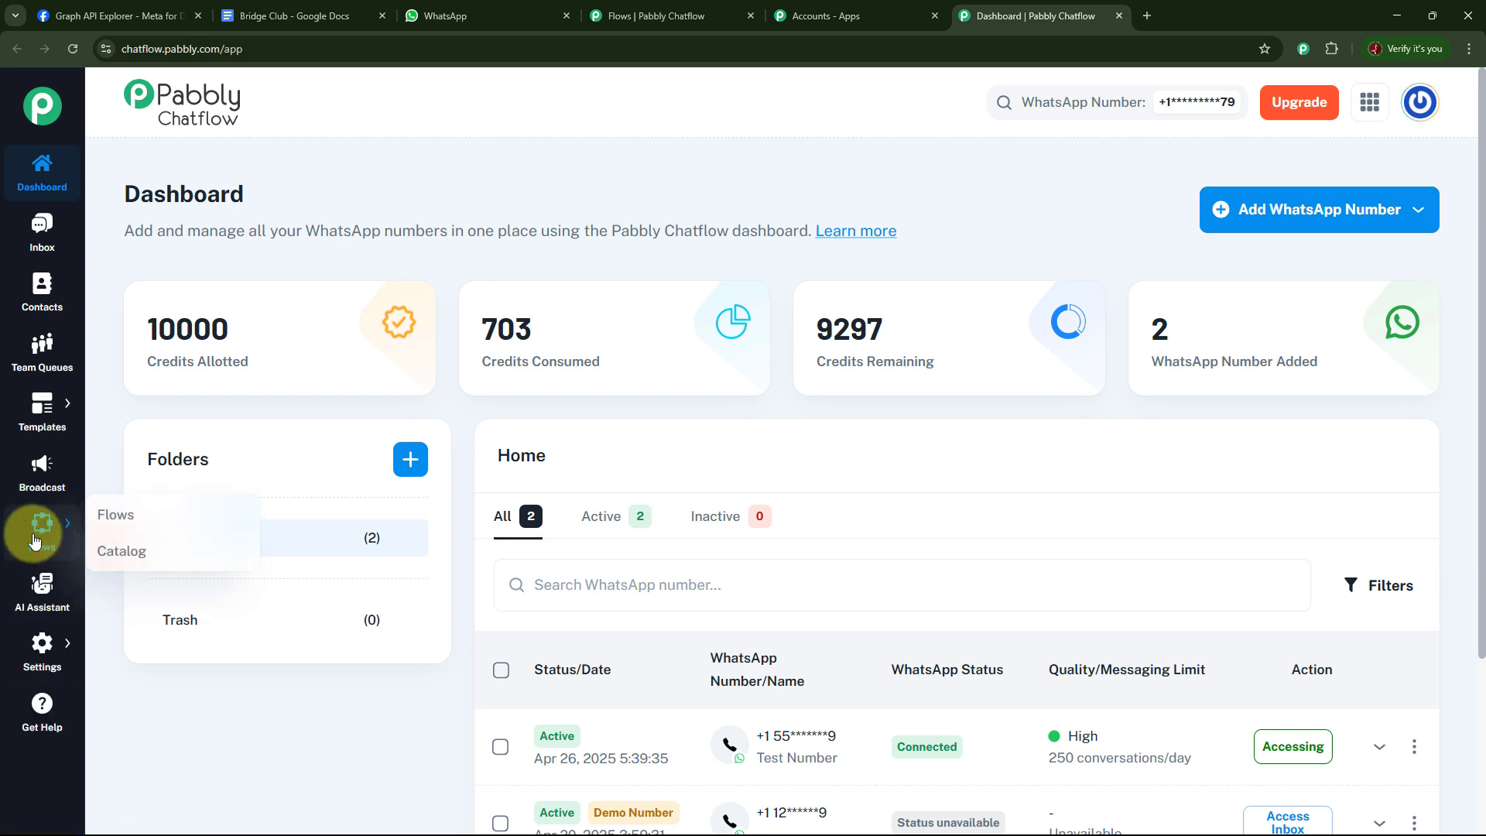
pyautogui.click(118, 514)
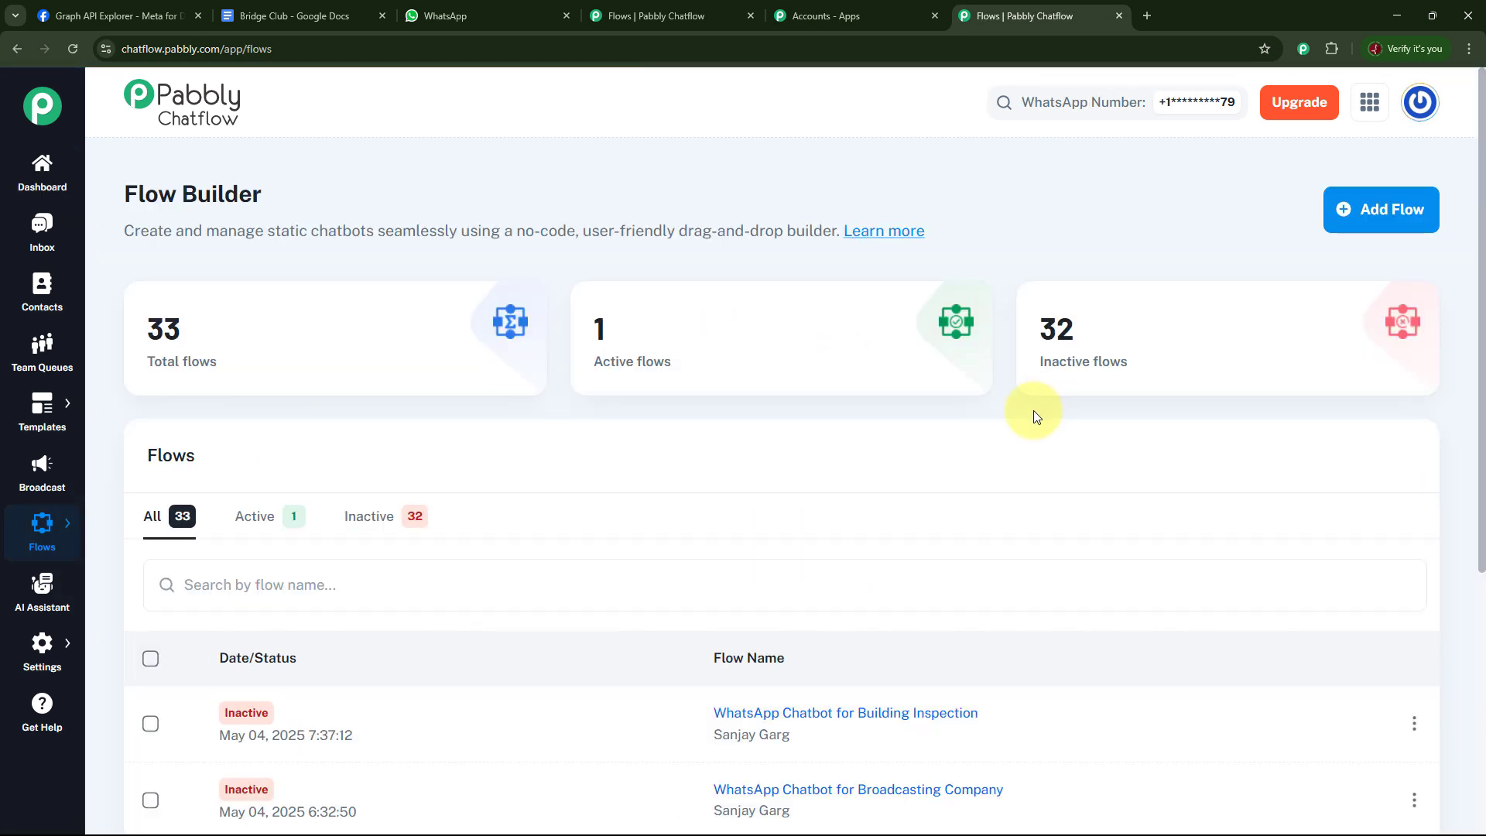
pyautogui.moveTo(169, 383)
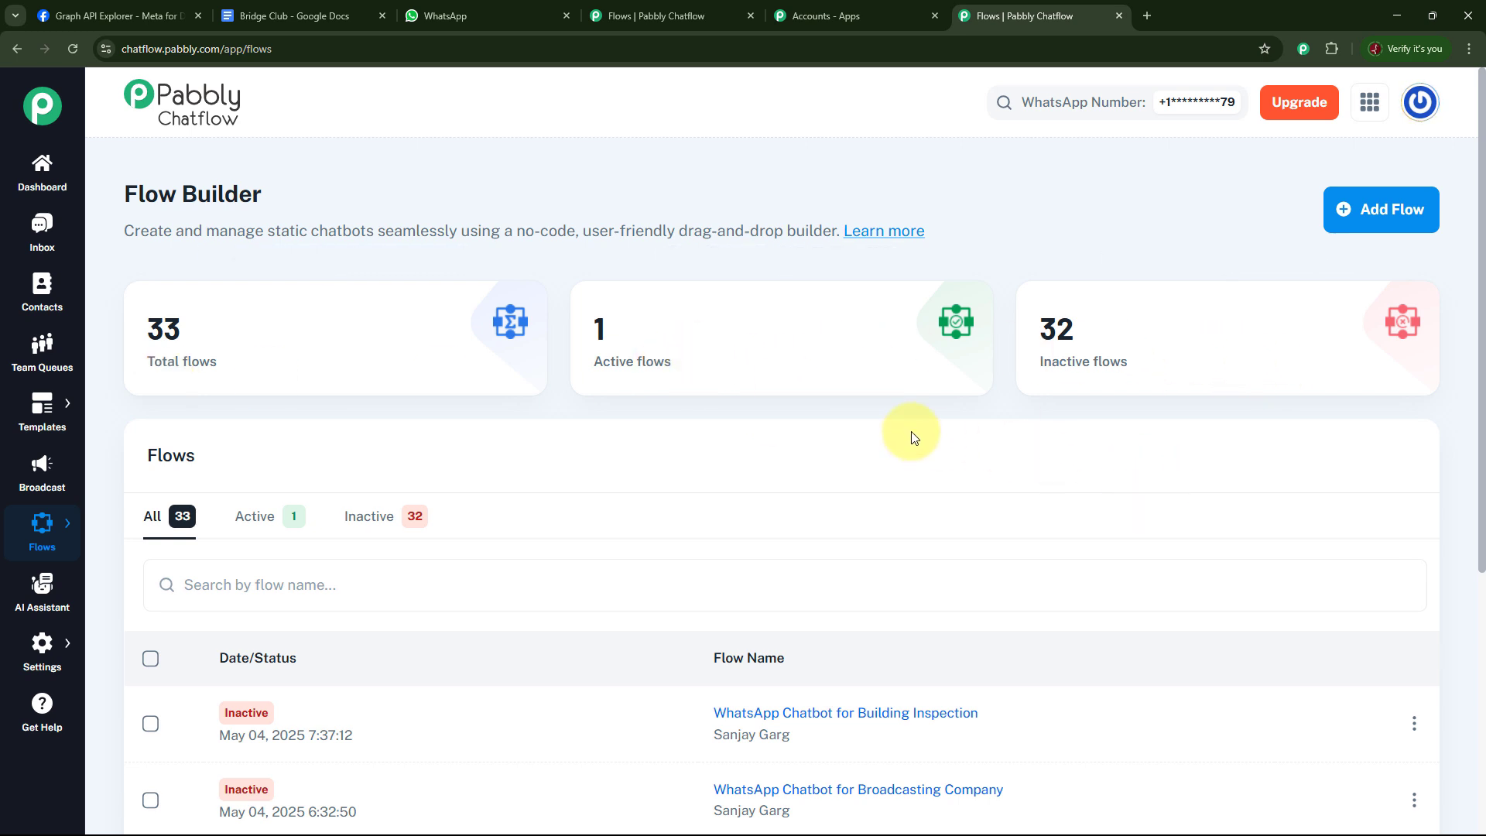
pyautogui.scroll(-5, 913, 435)
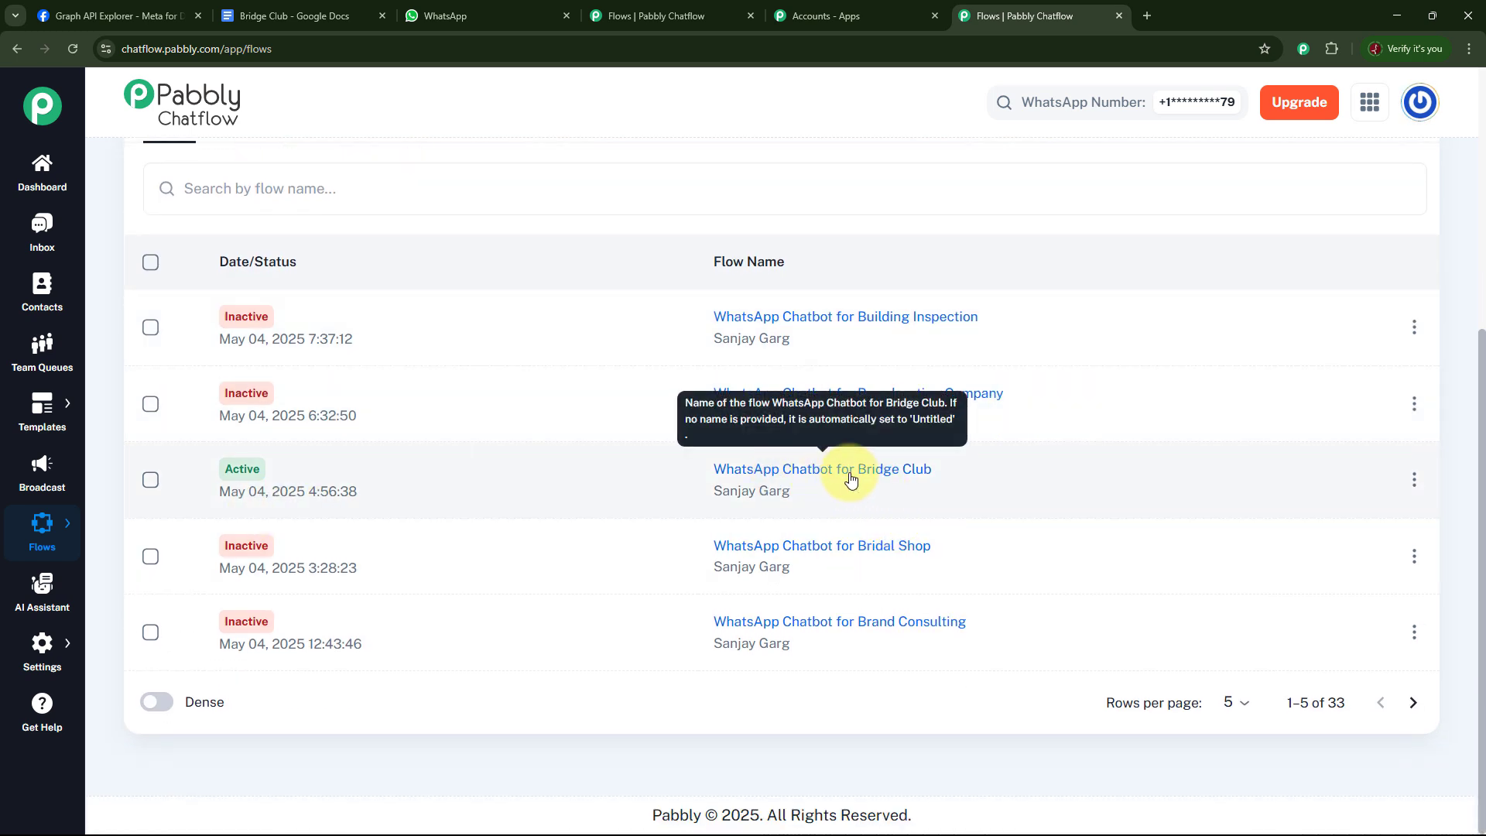
pyautogui.click(879, 473)
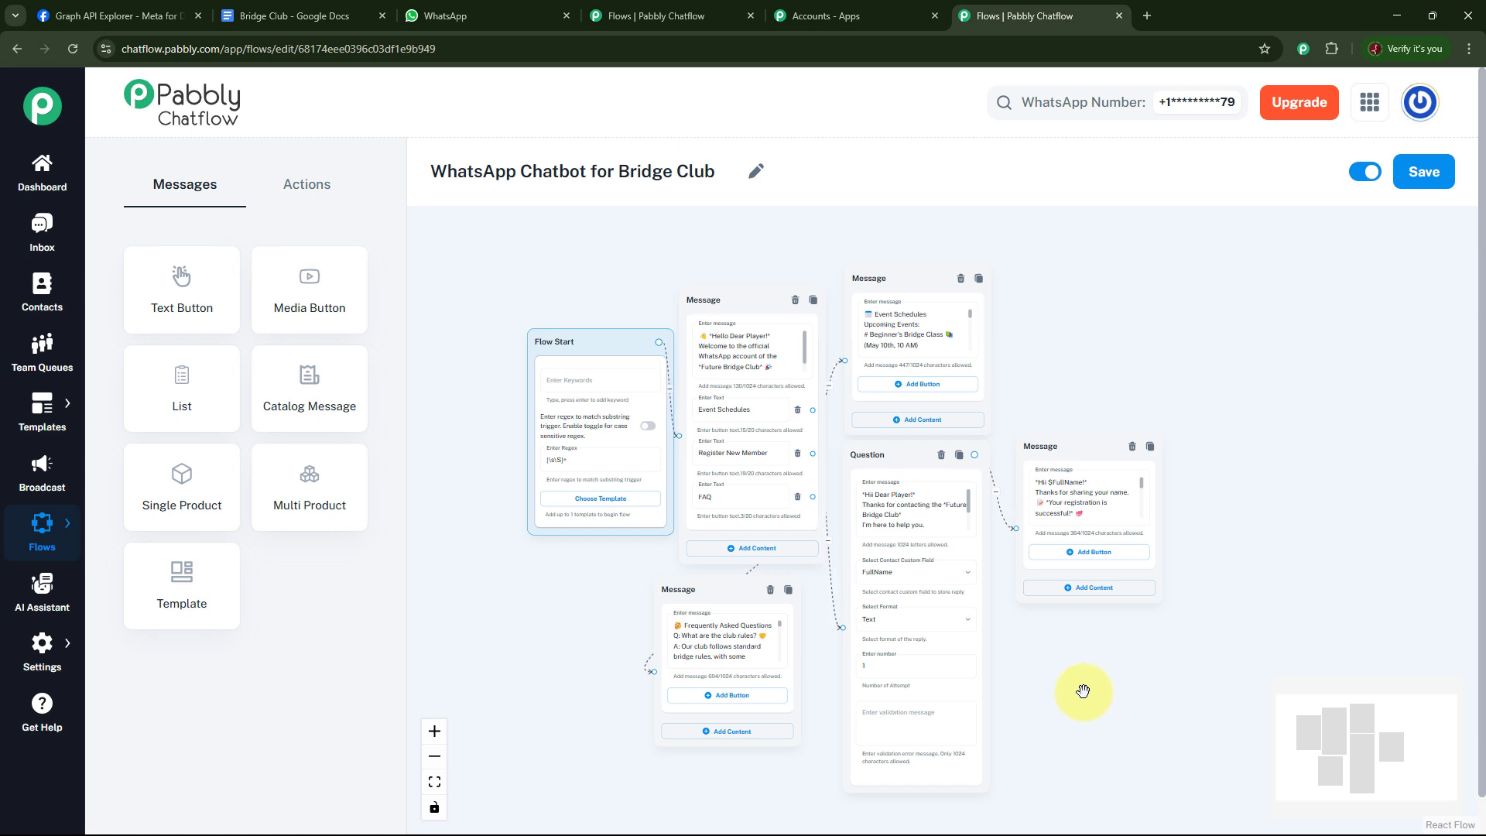
pyautogui.click(1423, 172)
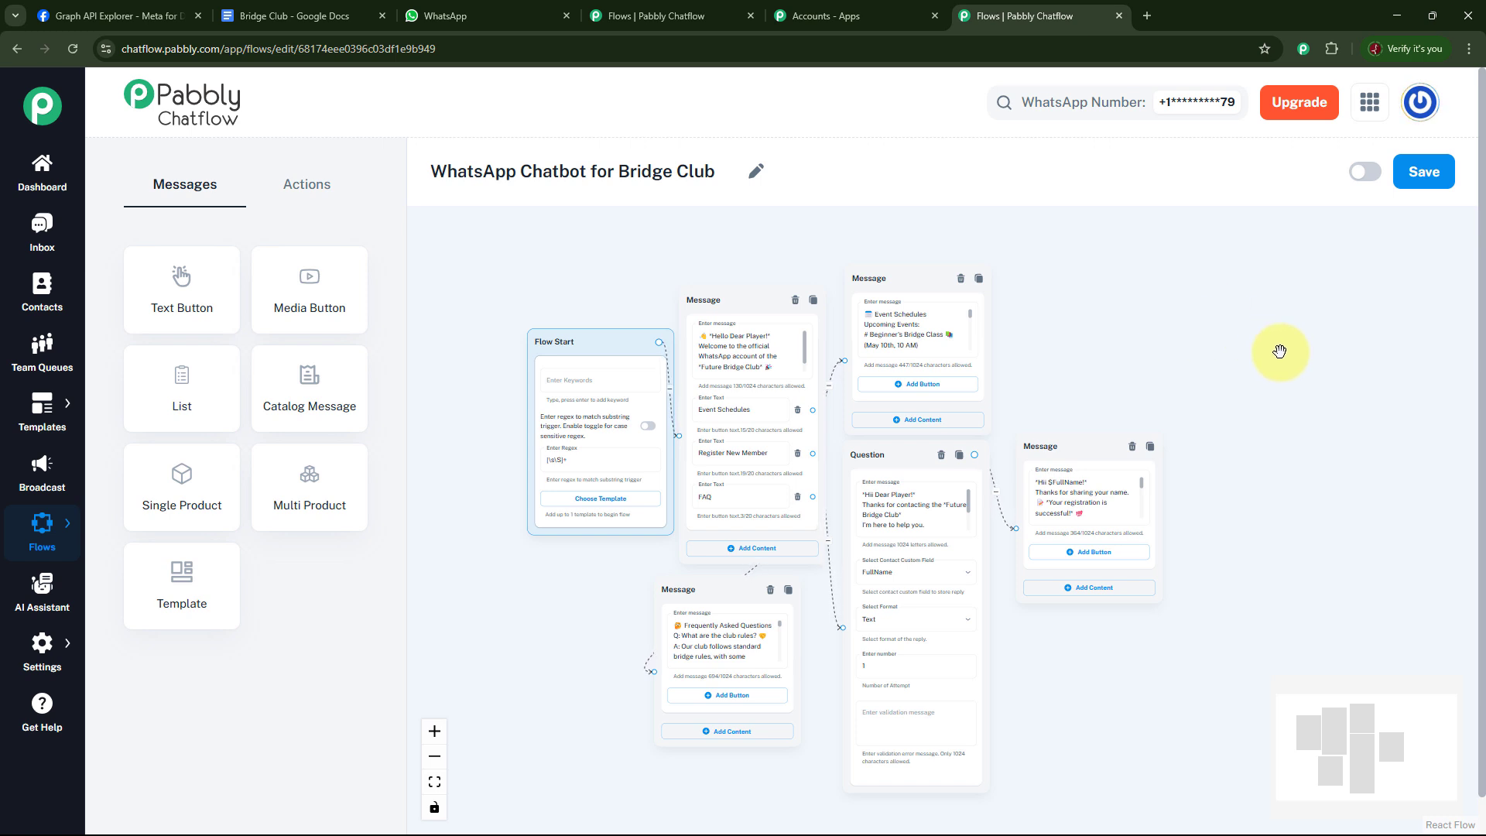
# Return to the flow list, add a new flow and name it WhatsApp Chatbot for Bridge Club Test.
pyautogui.moveTo(35, 513)
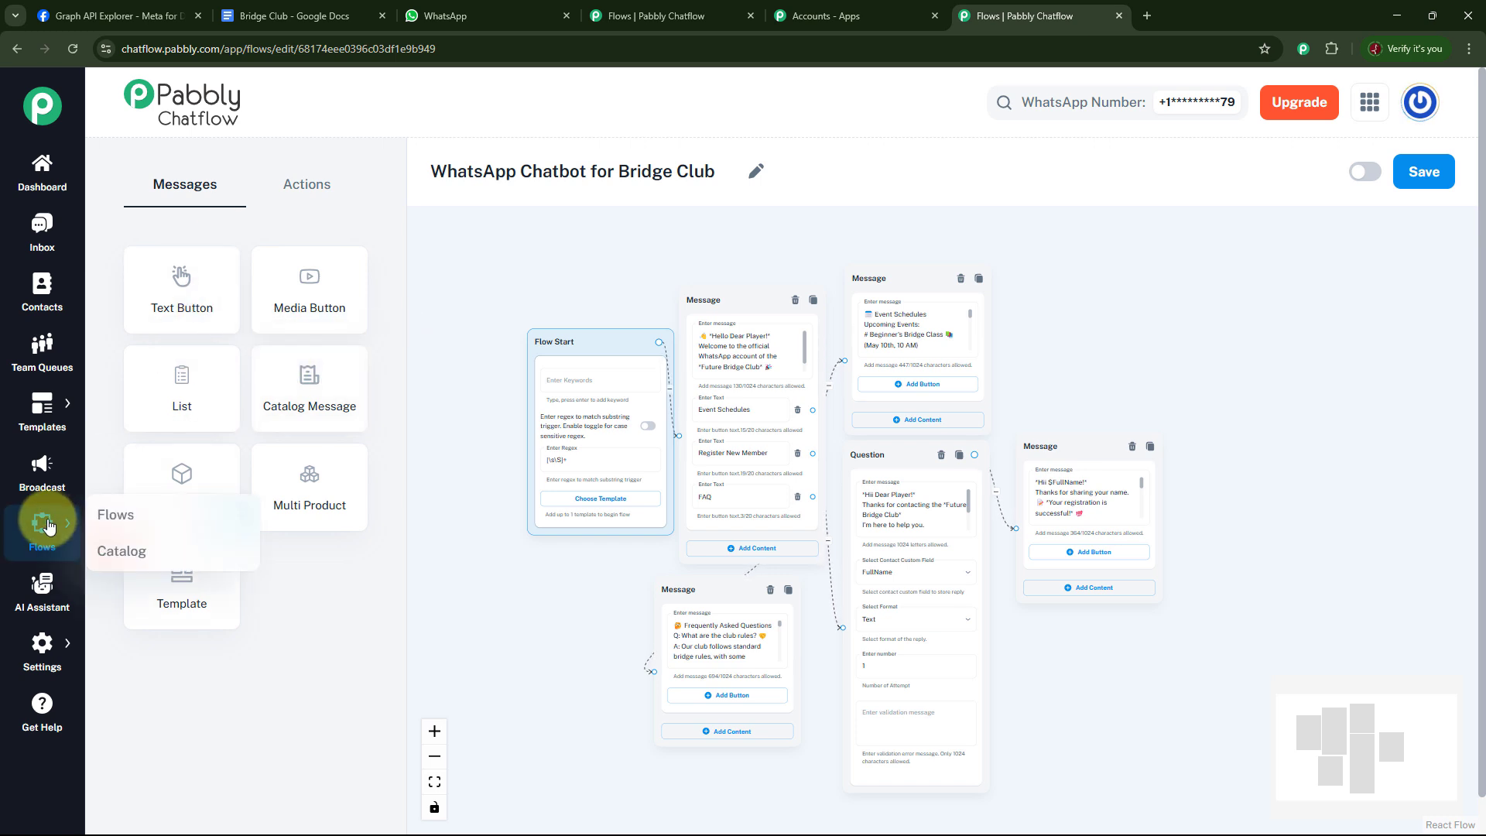
pyautogui.click(145, 524)
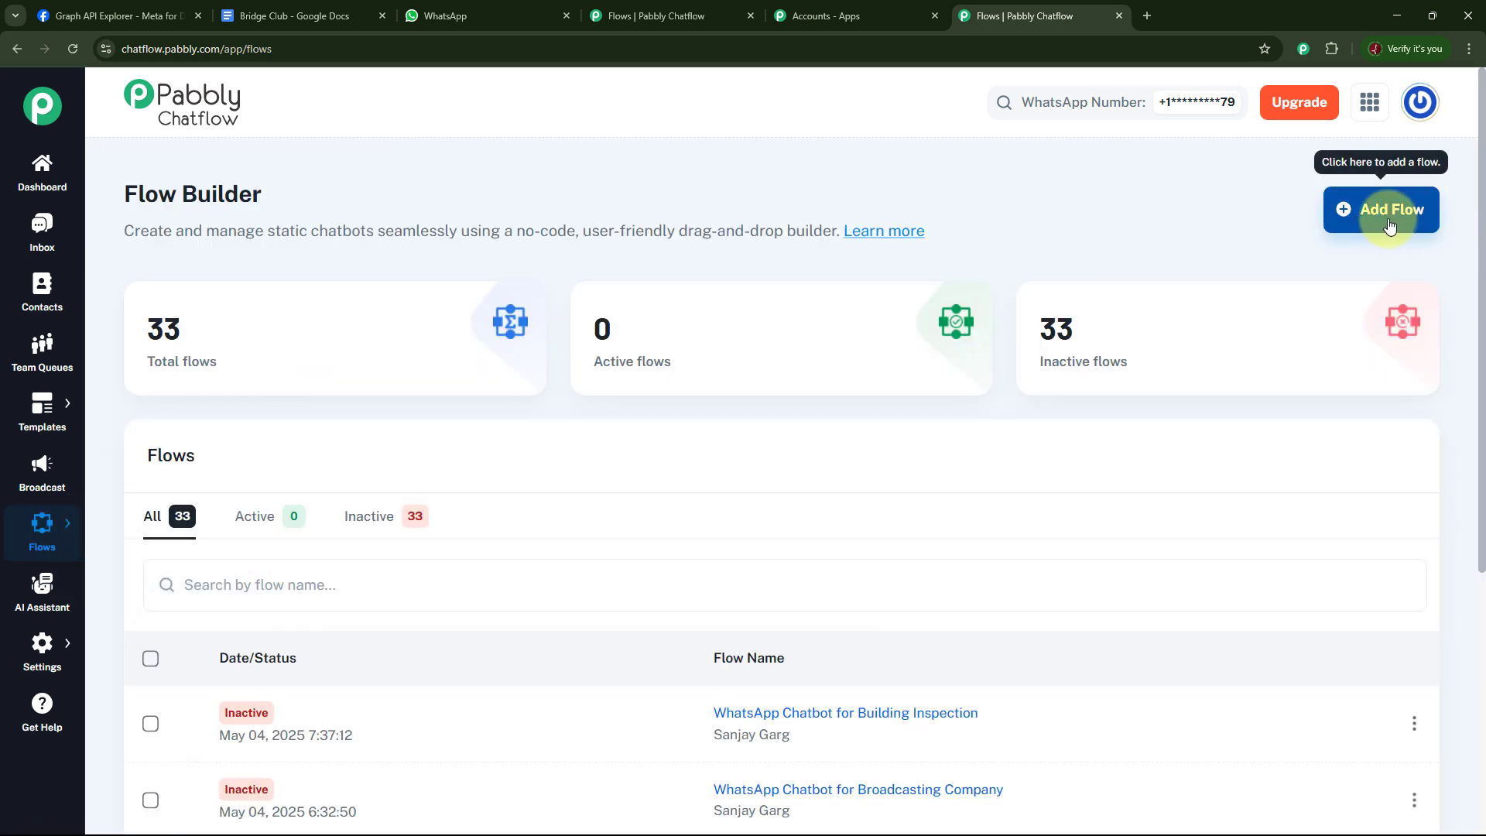
pyautogui.click(1386, 214)
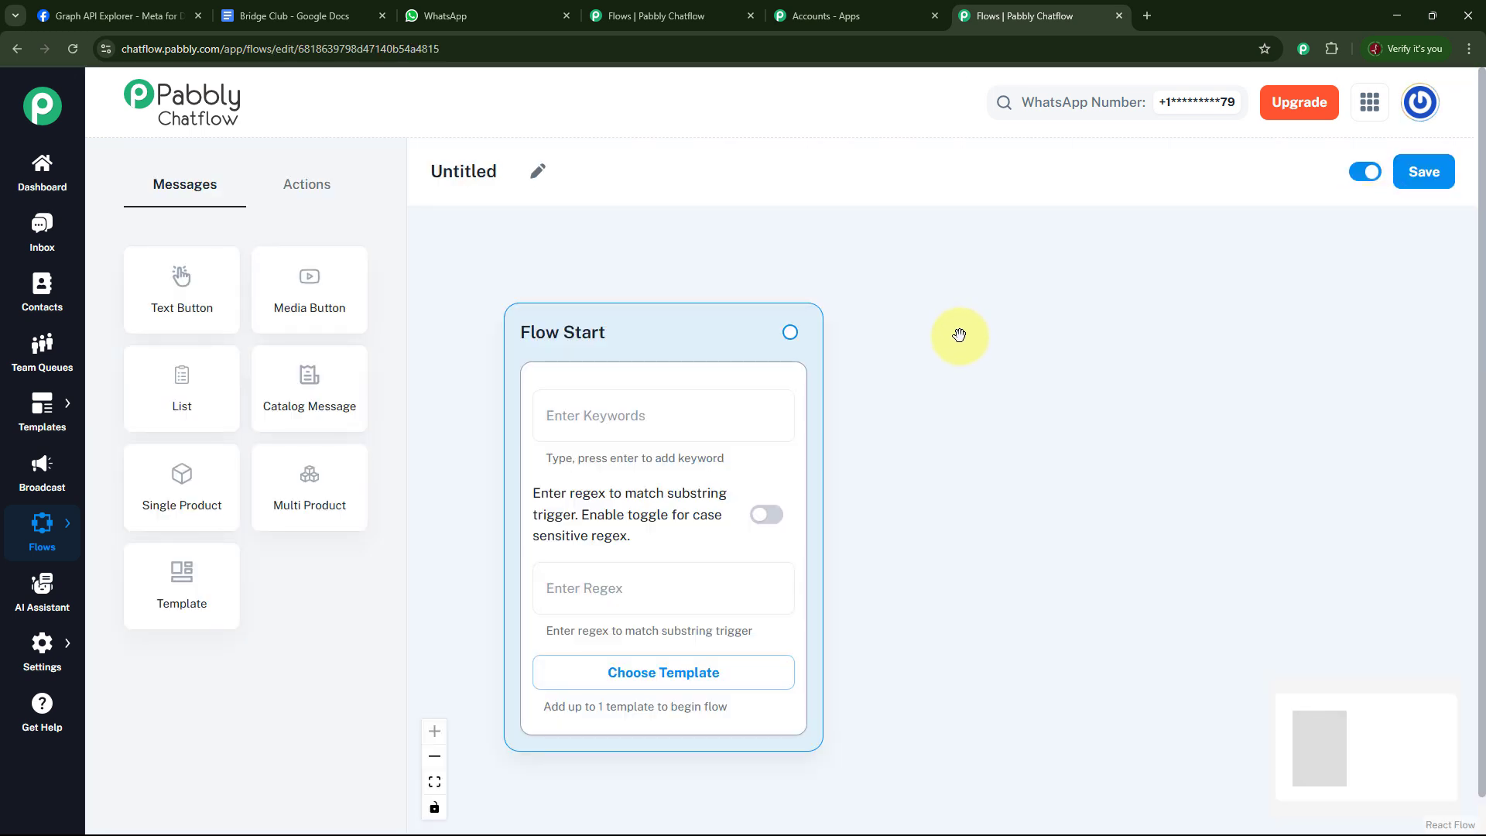
pyautogui.click(537, 174)
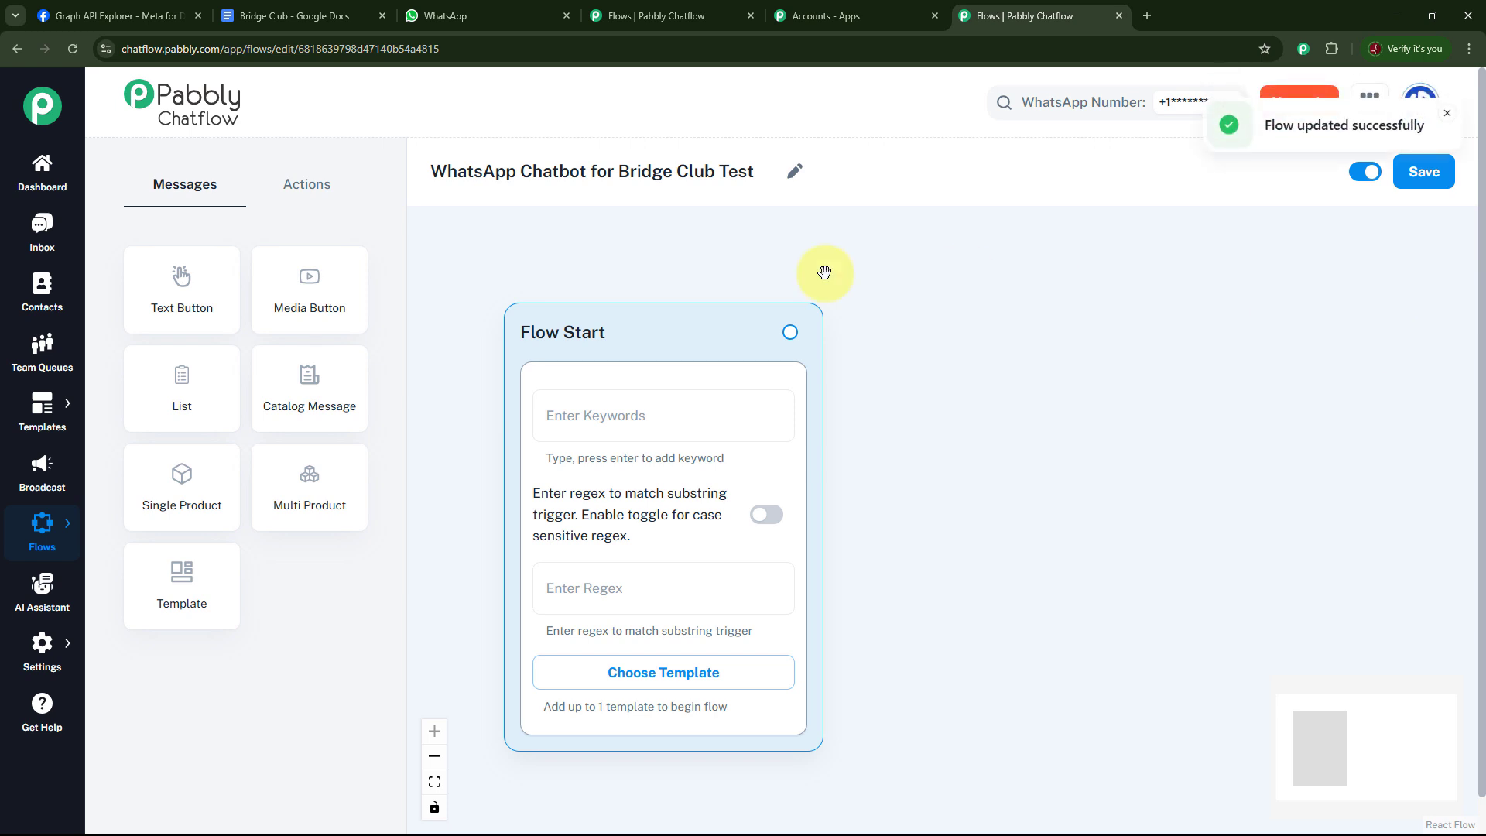
# Set the Flow Start trigger regex to [\s\S]+, without any keywords.
pyautogui.moveTo(707, 338); pyautogui.dragTo(651, 277)
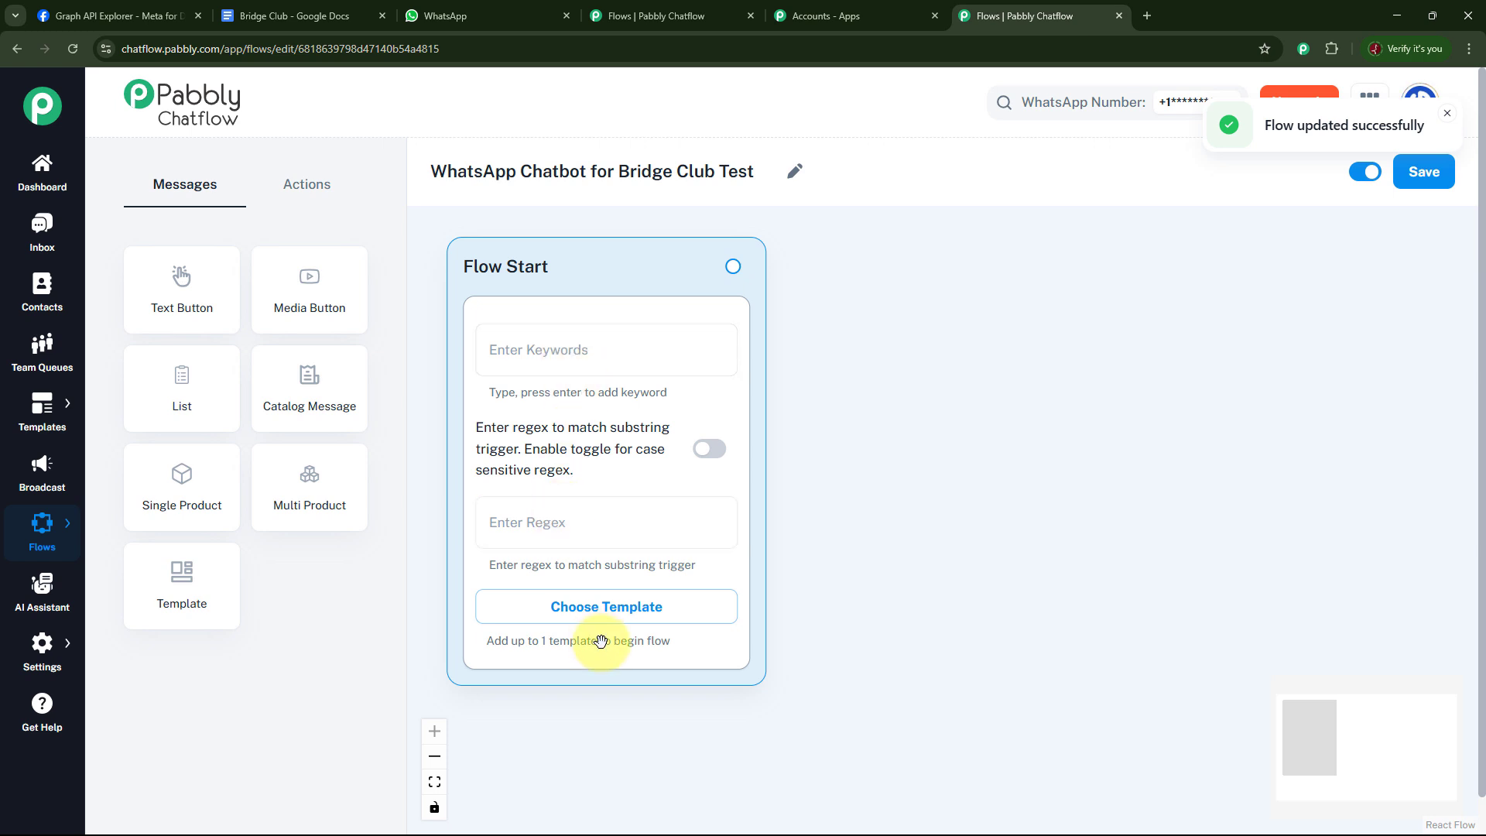
pyautogui.click(600, 355)
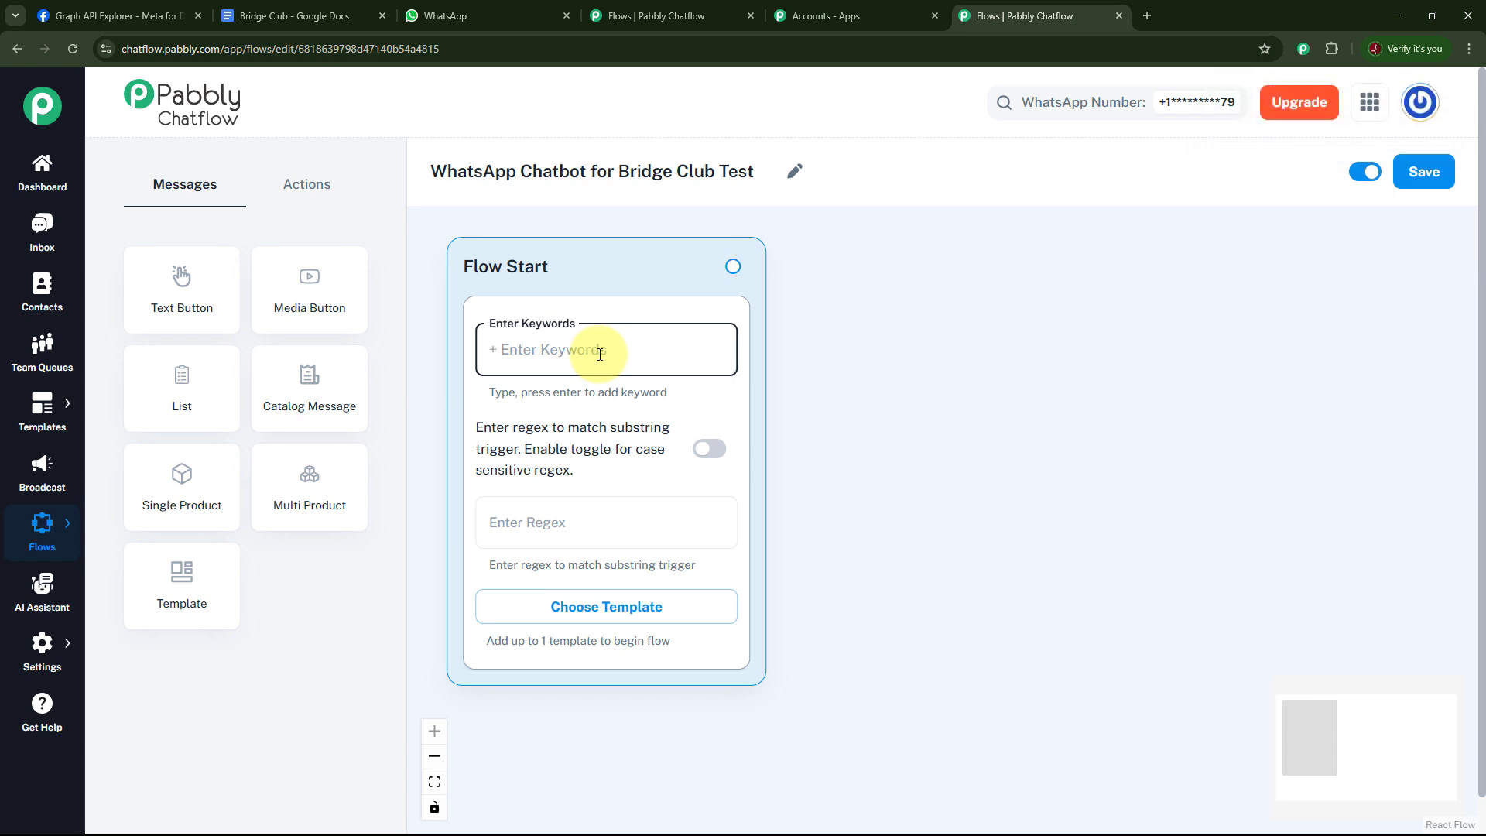
pyautogui.click(597, 519)
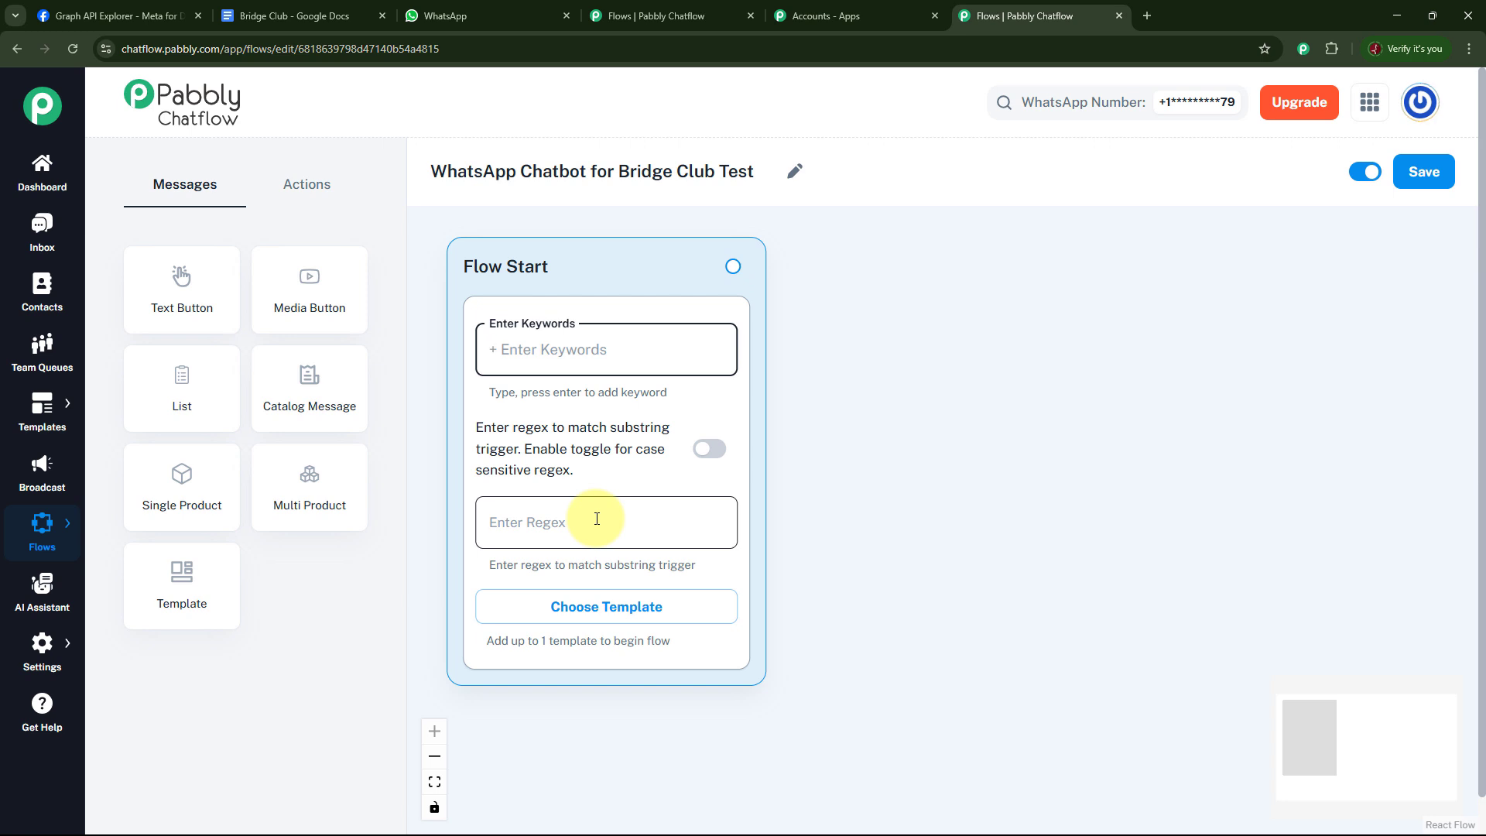
pyautogui.click(592, 331)
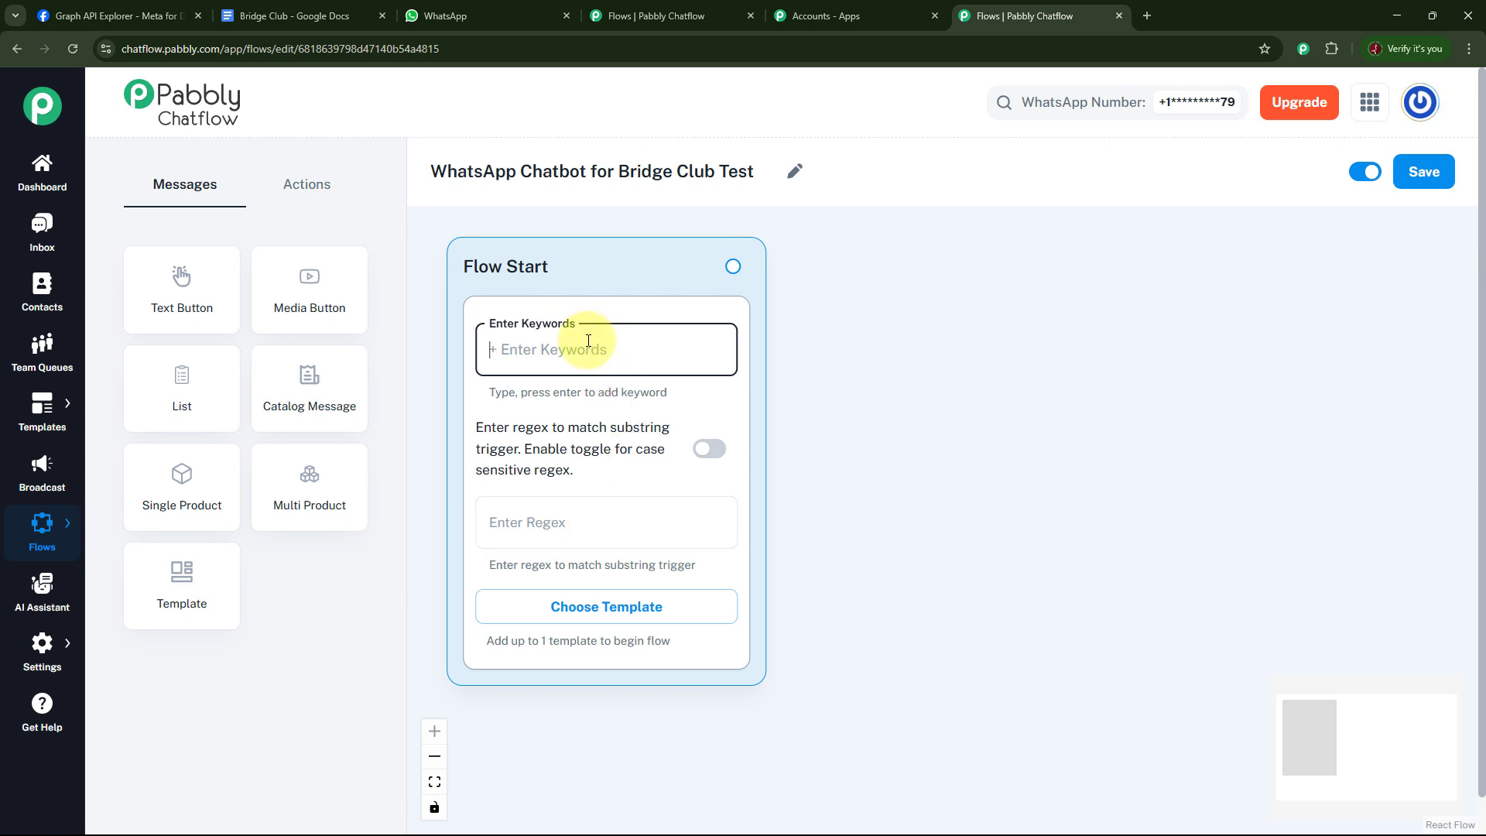
pyautogui.click(566, 519)
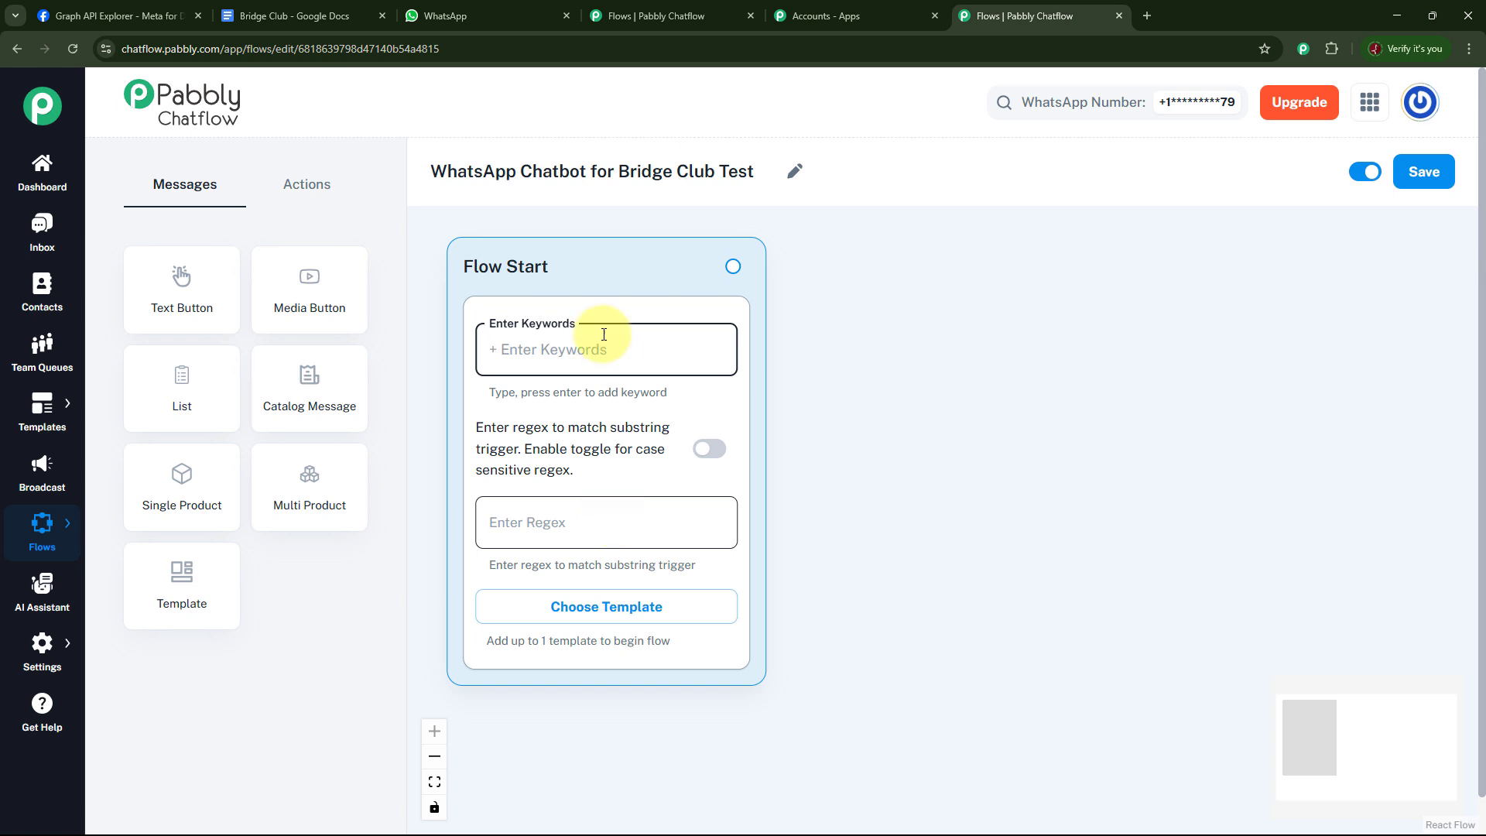
pyautogui.click(559, 353)
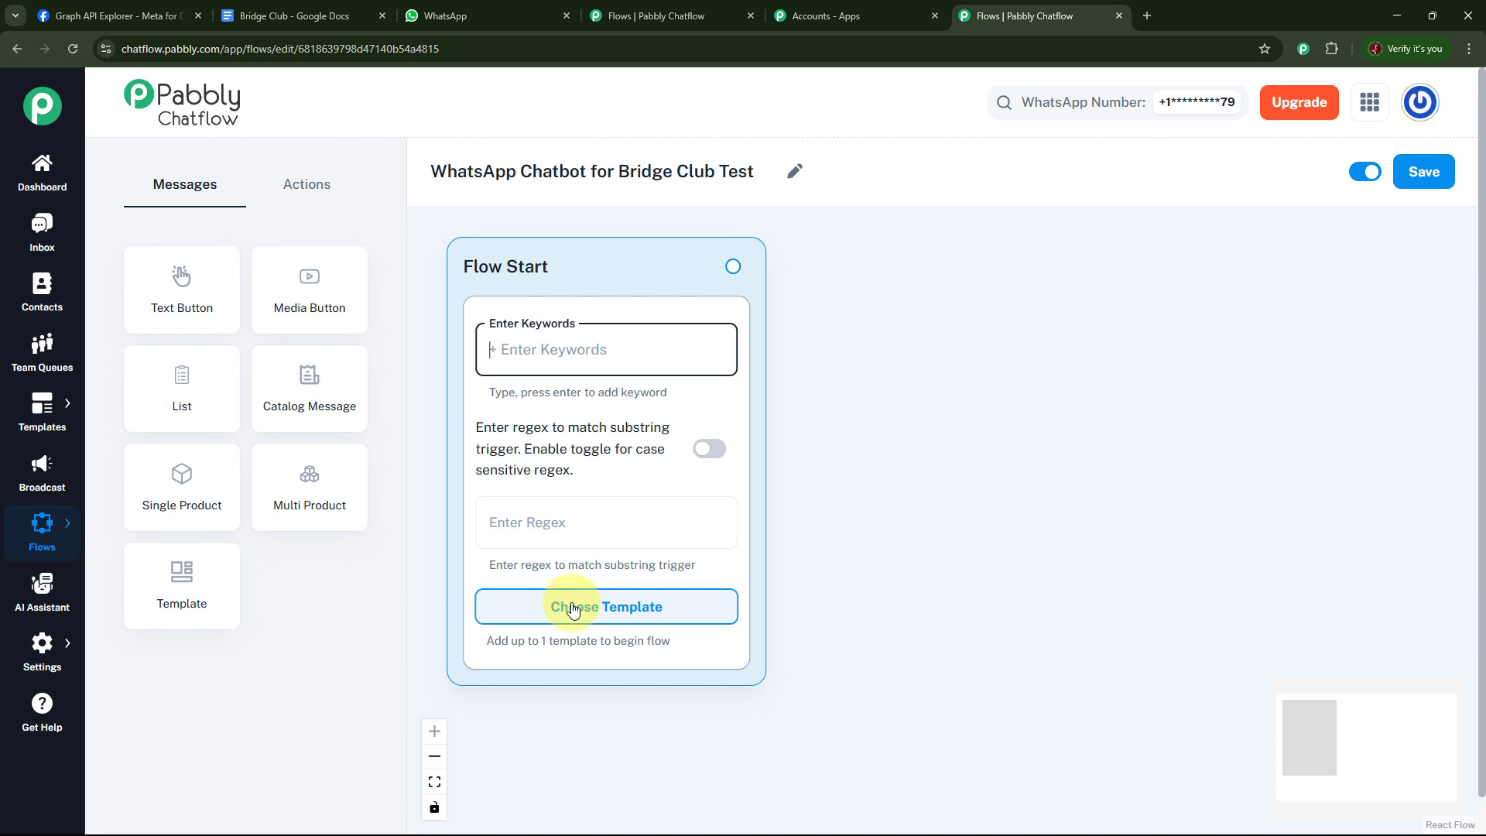
pyautogui.click(546, 524)
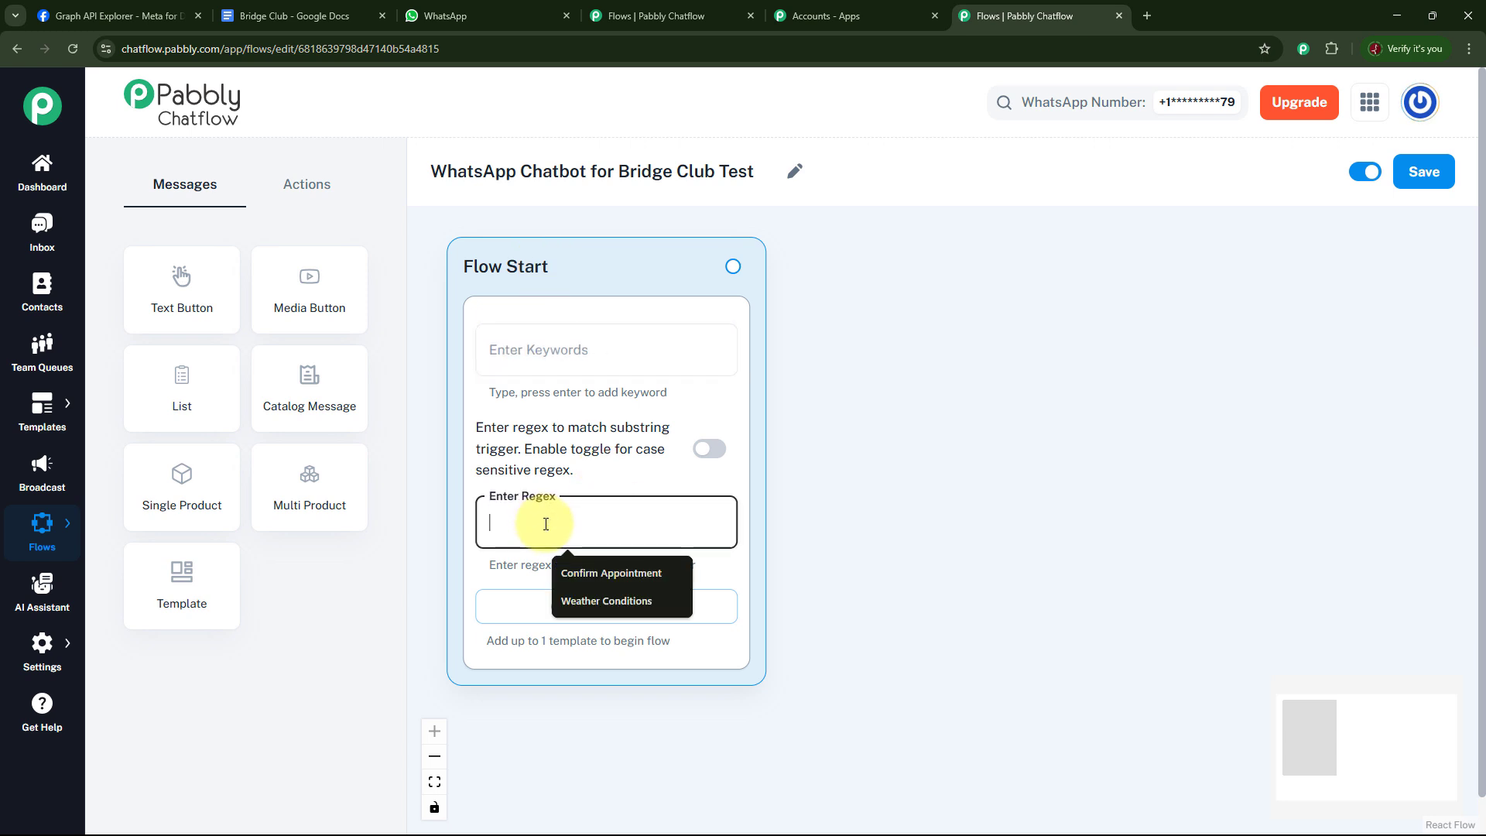
pyautogui.write('[\\s\\S]+')
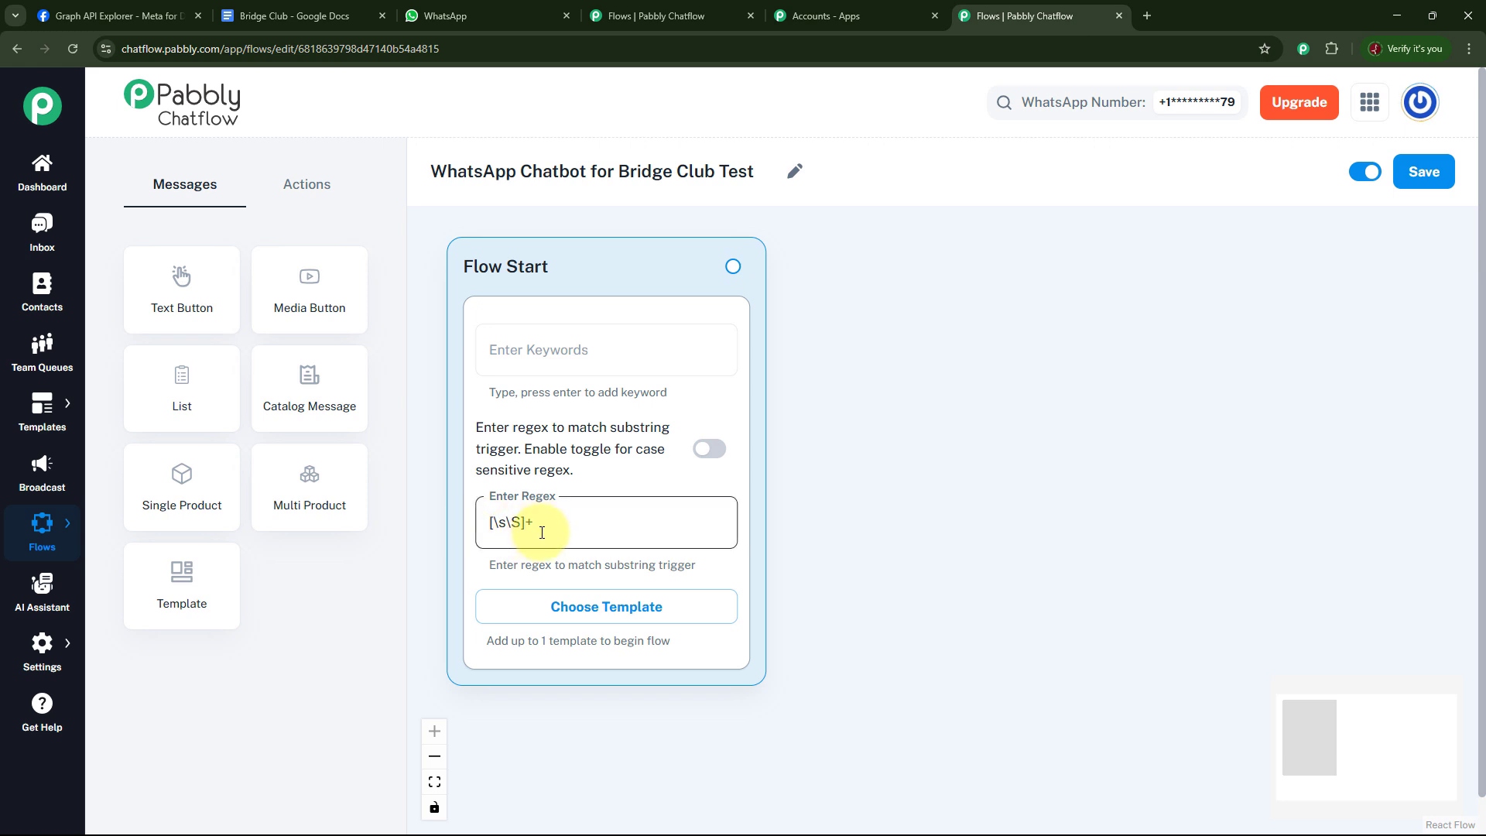
pyautogui.click(909, 453)
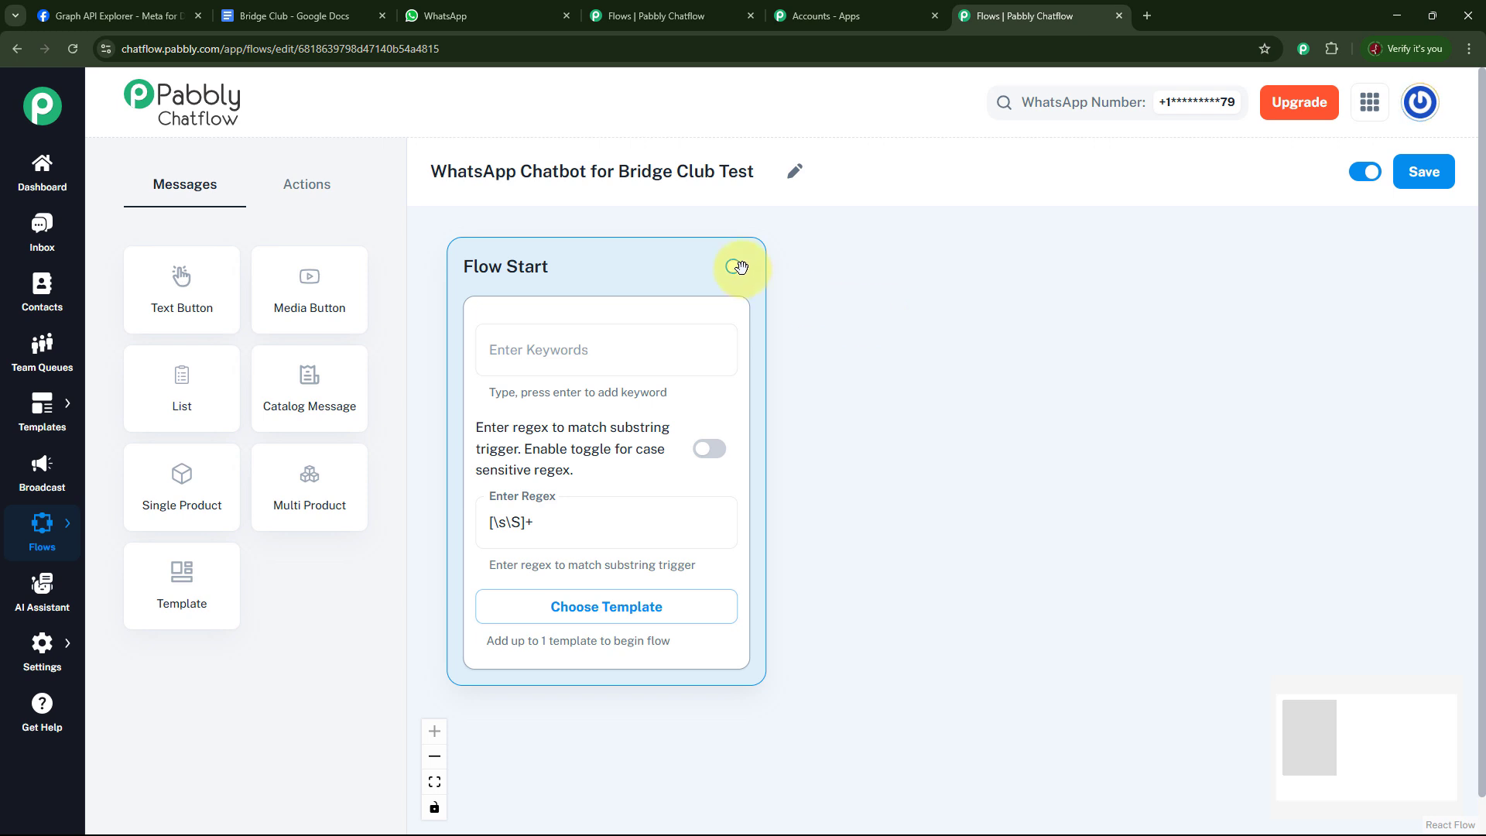
# Examine the content types that can be connected to Flow Start and the available action nodes.
pyautogui.moveTo(732, 266); pyautogui.dragTo(940, 319)
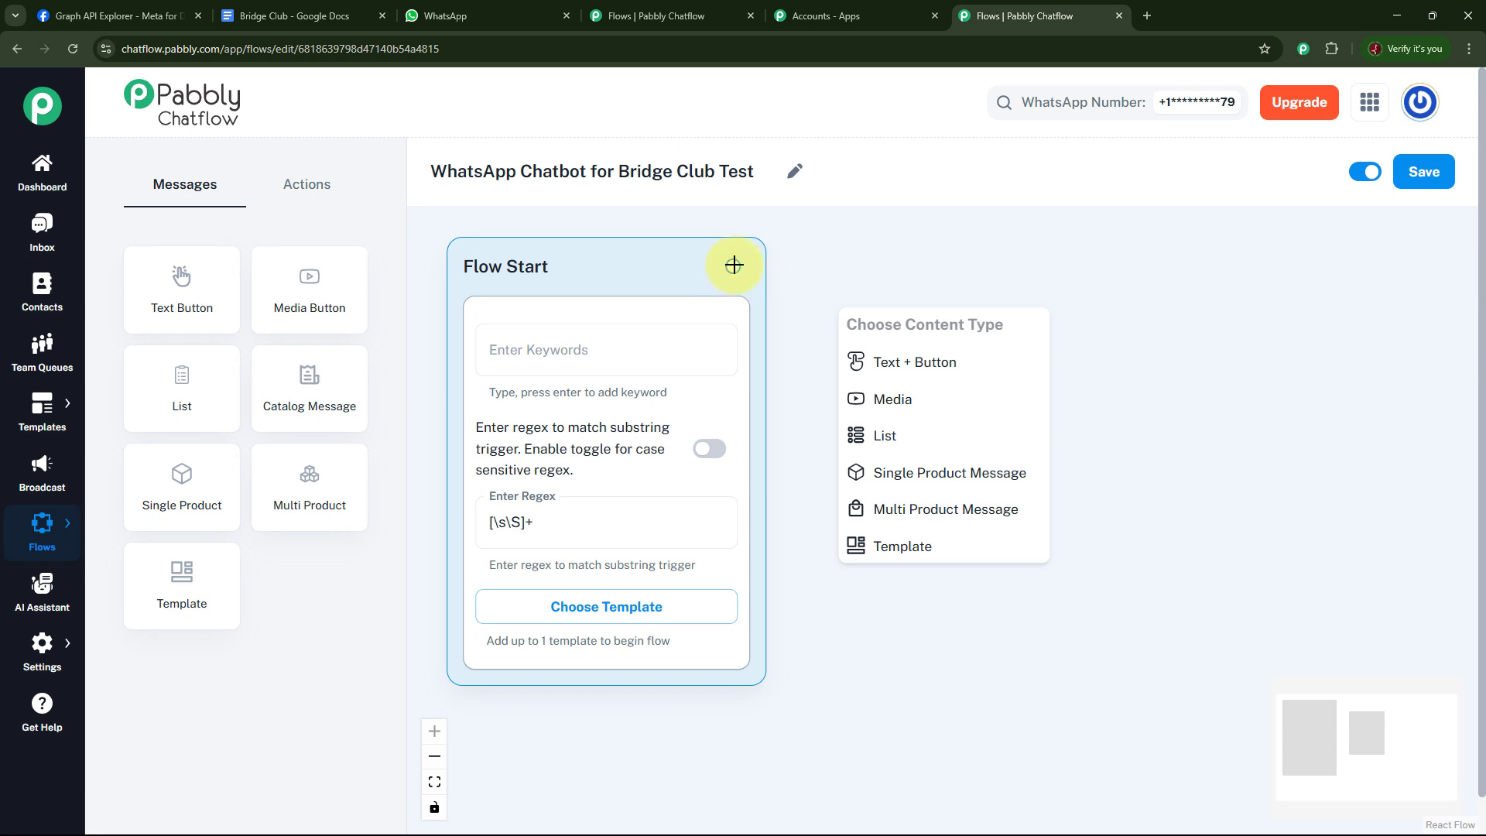
pyautogui.moveTo(732, 266); pyautogui.dragTo(925, 288)
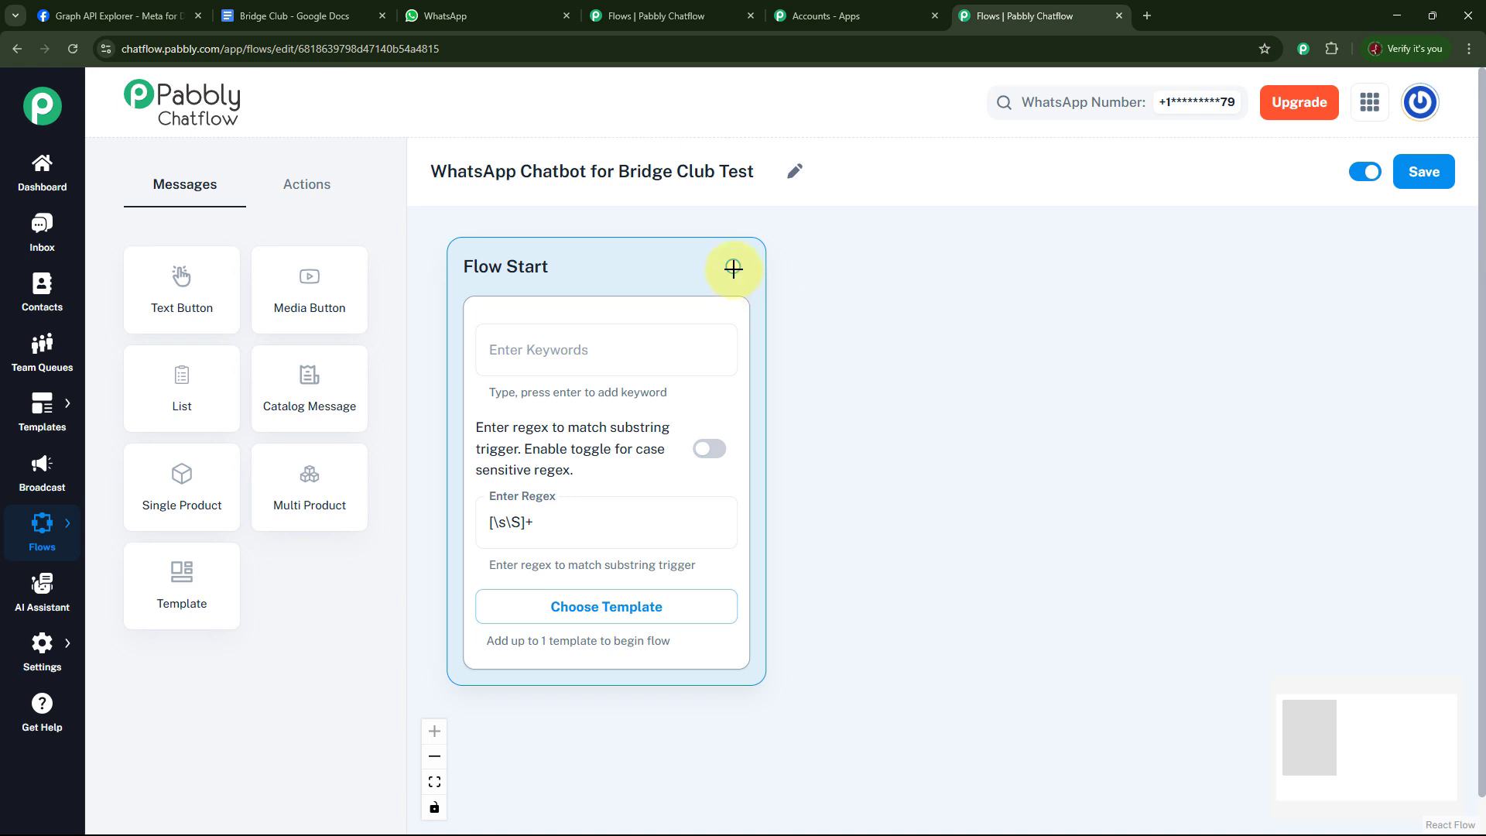
pyautogui.moveTo(732, 266); pyautogui.dragTo(942, 311)
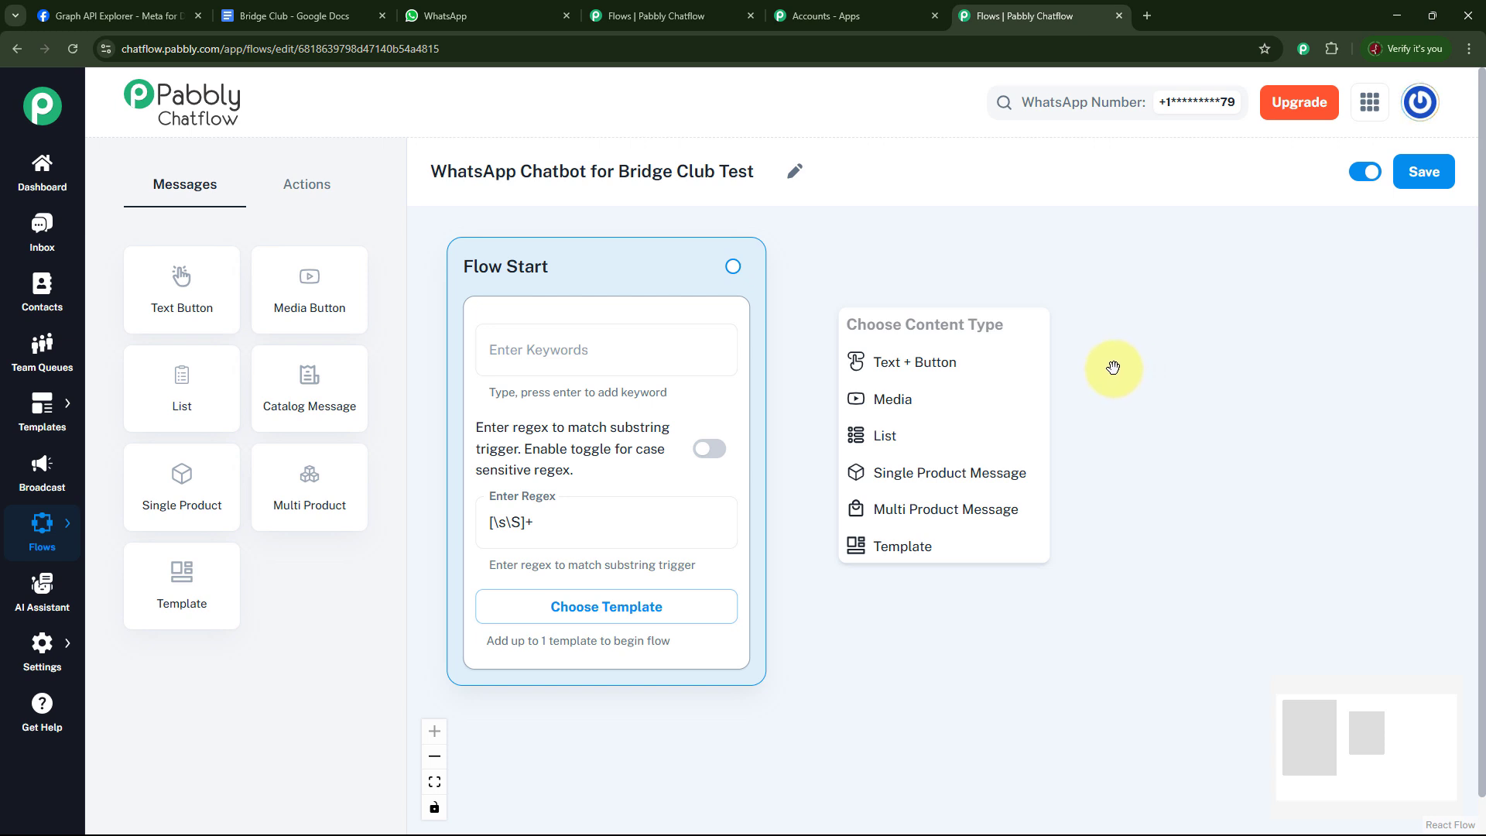
pyautogui.click(311, 184)
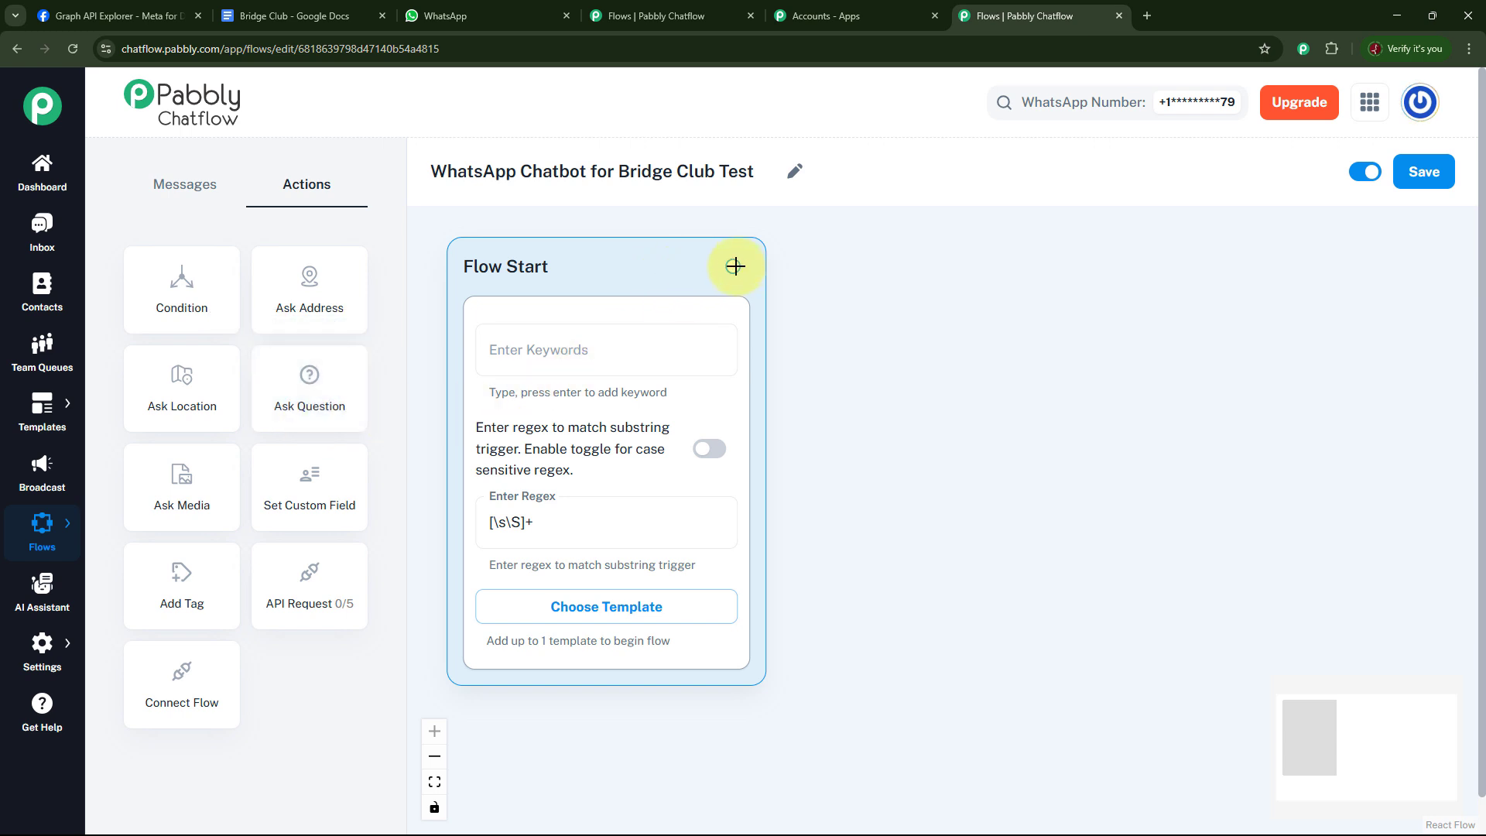
# Connect Flow Start to Text + Button content: "👋 *Hello Dear Player!* Welcome to the official WhatsApp account of the *Future Bridge Club* What would you like to do today?".
pyautogui.moveTo(735, 267); pyautogui.dragTo(890, 280)
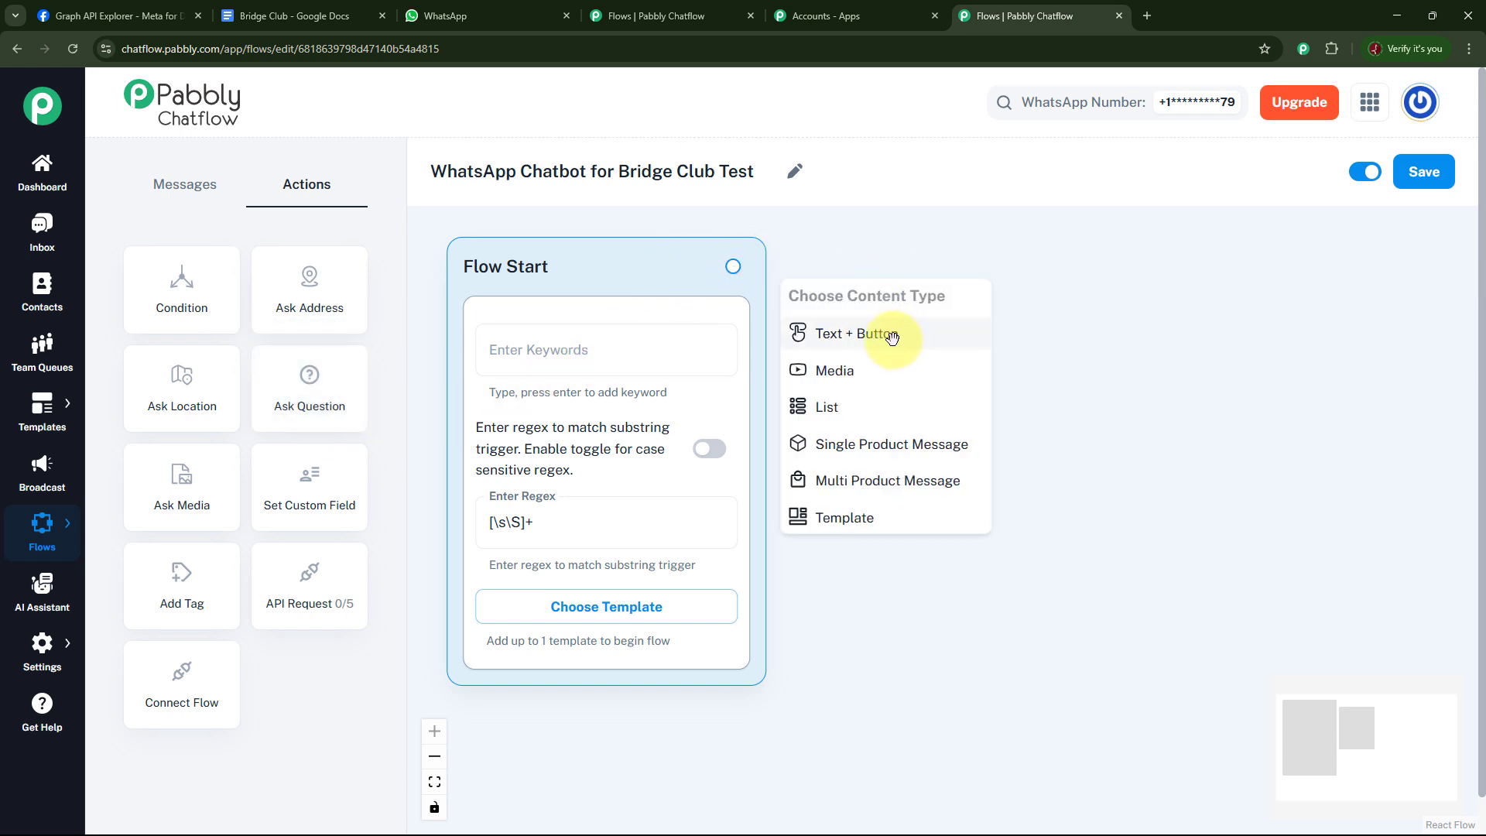
pyautogui.click(892, 336)
pyautogui.click(937, 353)
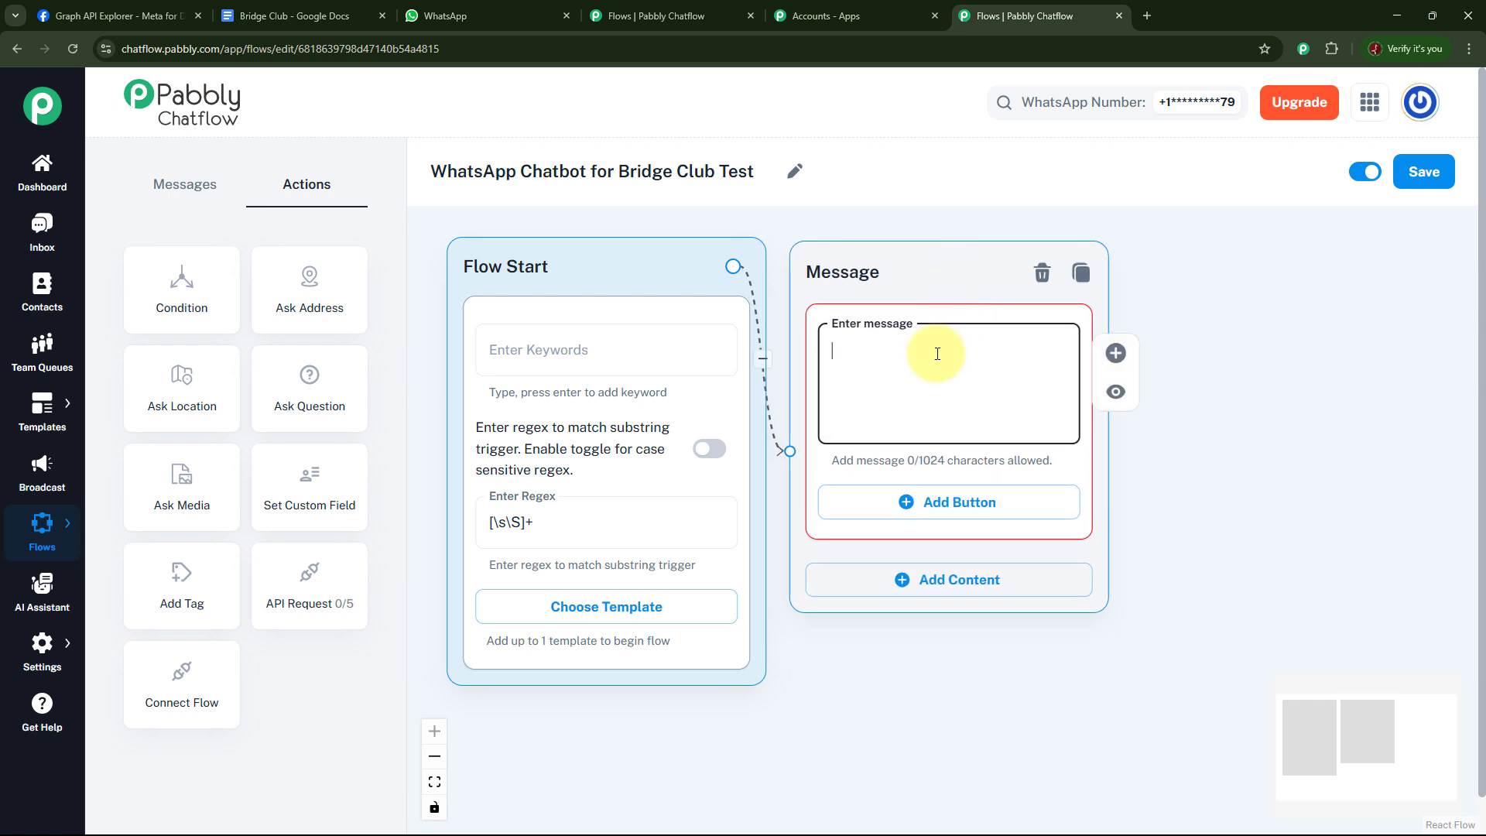
pyautogui.write('👋 *Hello Dear Player!* Welcome to the official WhatsApp account of the *Future Bridge Club* What would you like to do today?')
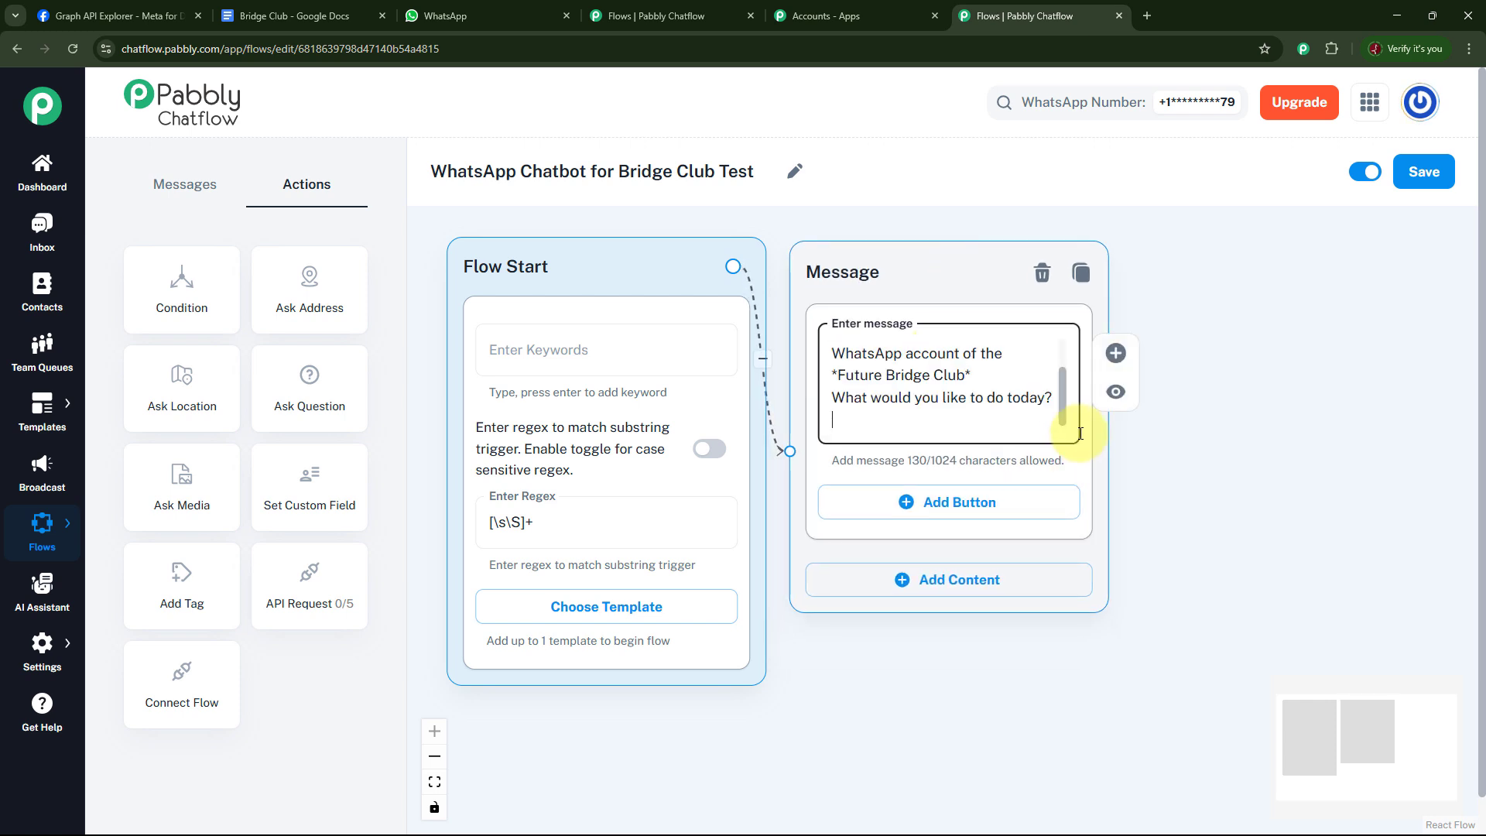
pyautogui.moveTo(1065, 379); pyautogui.dragTo(1069, 356)
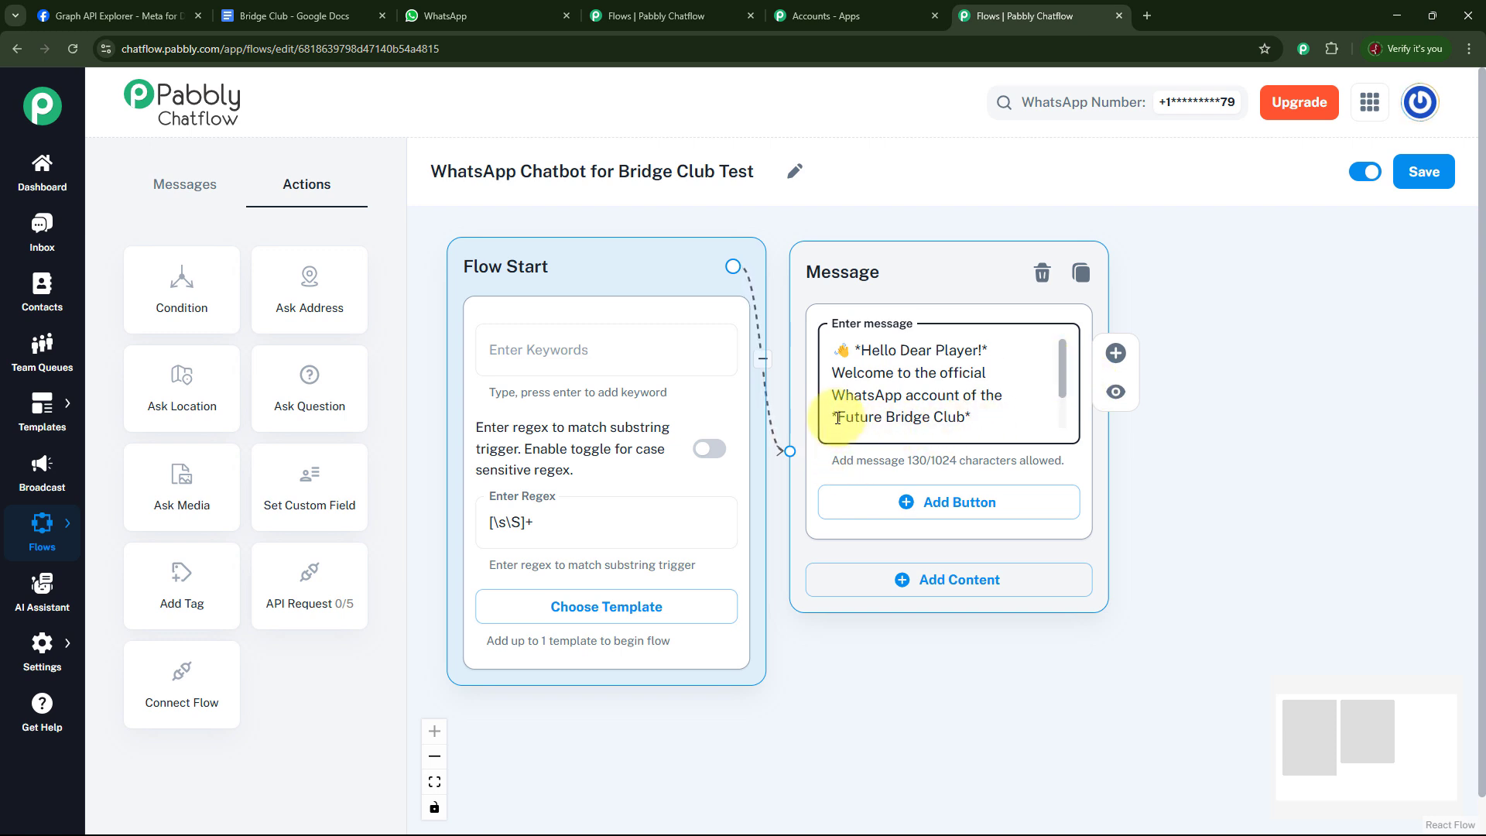
pyautogui.moveTo(1062, 385); pyautogui.dragTo(1065, 419)
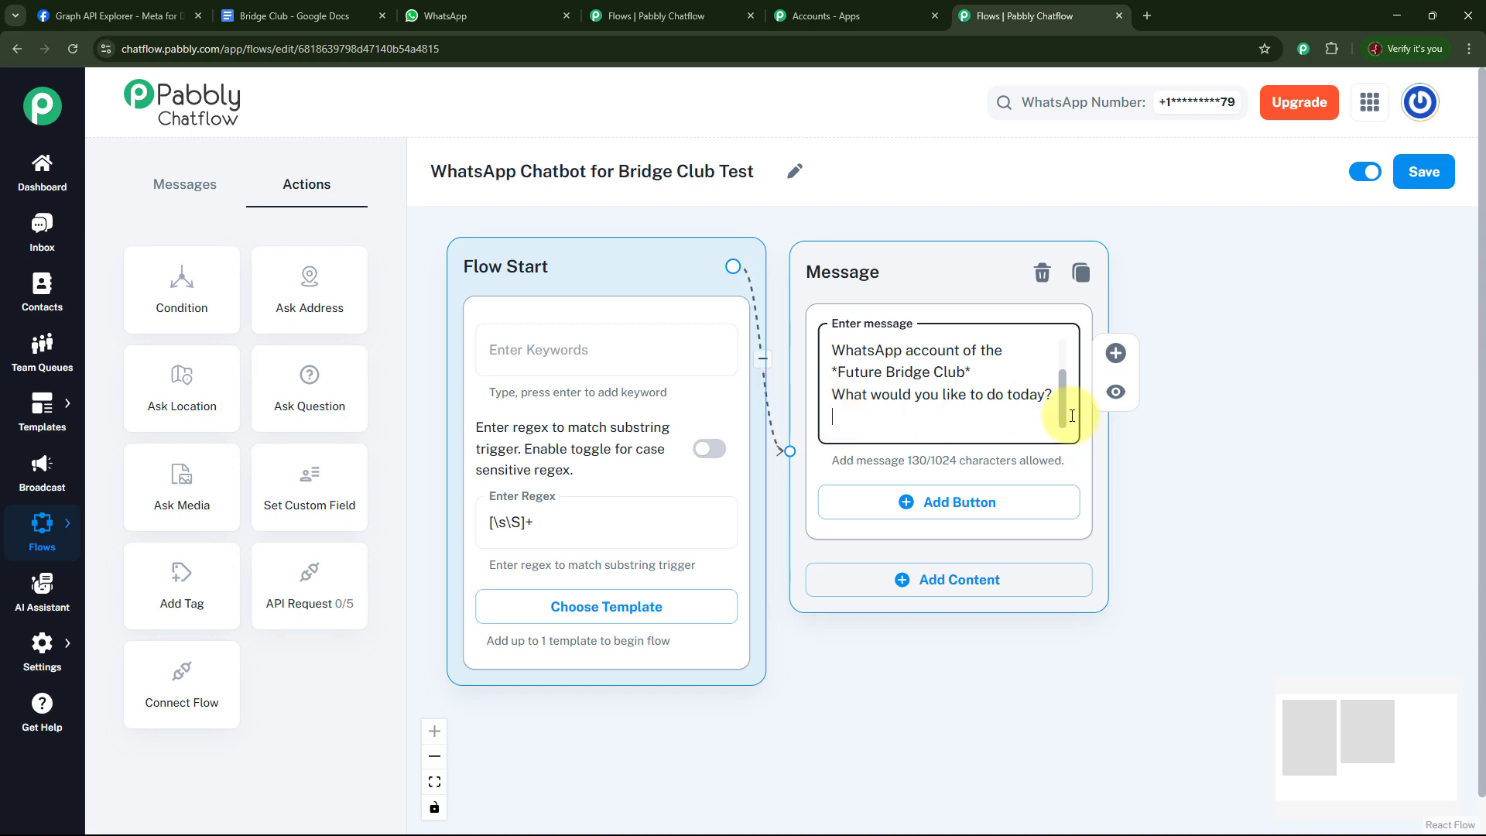
# Add three buttons to the welcome message, labelled Event Schedules, Register New Member and FAQ.
pyautogui.click(981, 512)
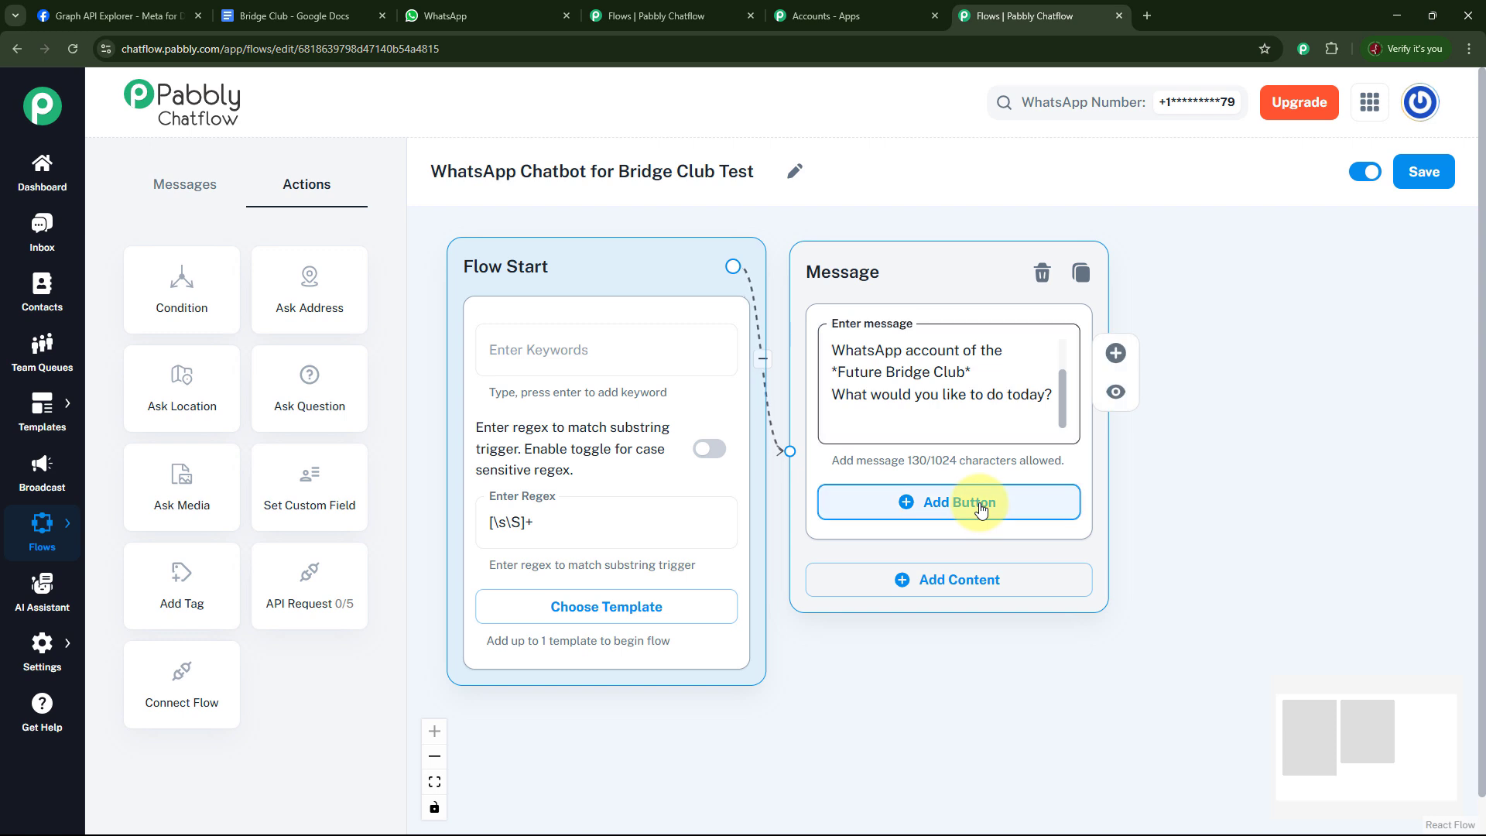
pyautogui.click(1037, 606)
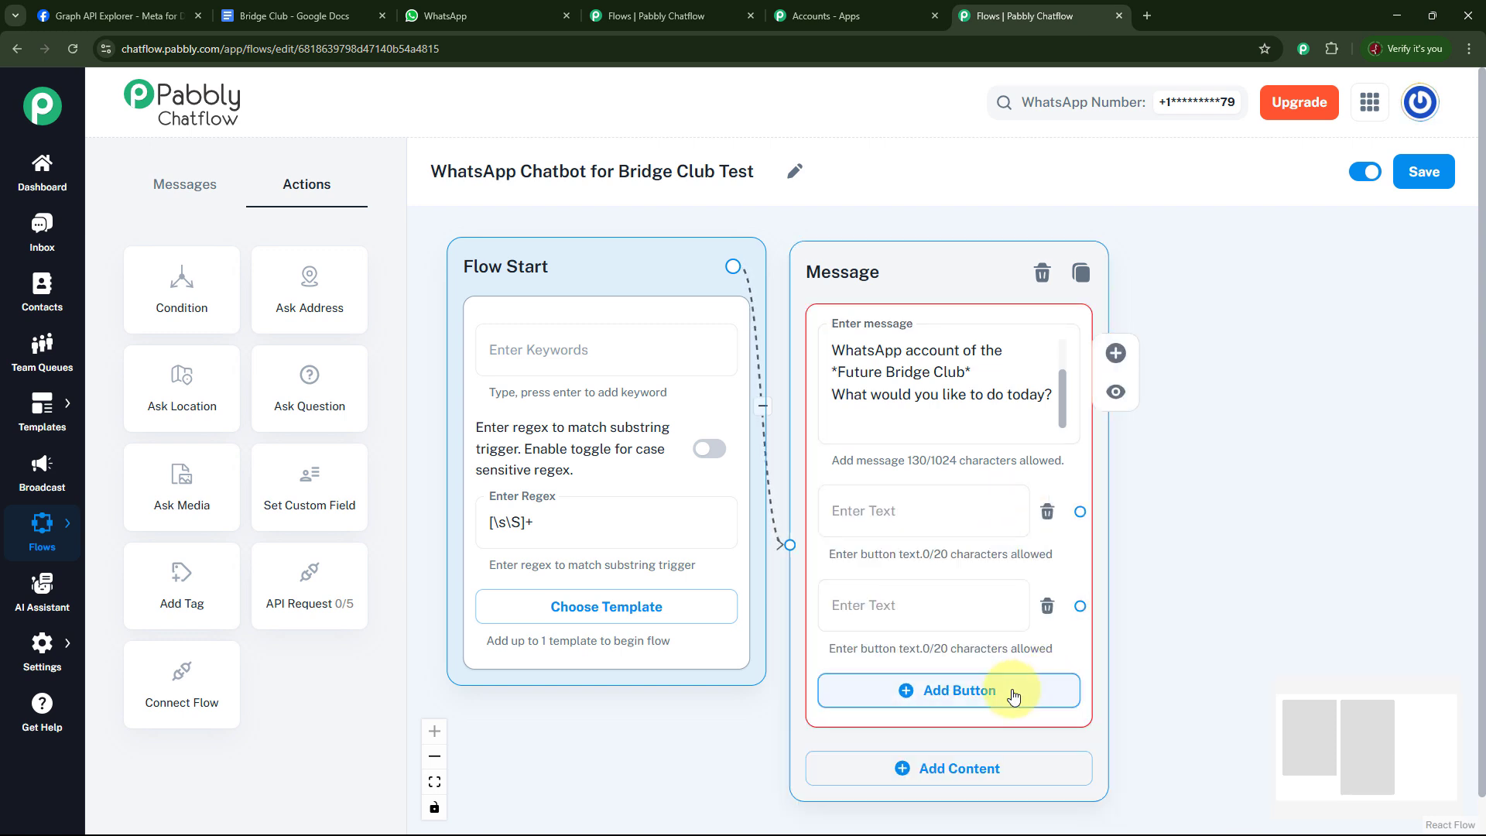
pyautogui.click(1018, 691)
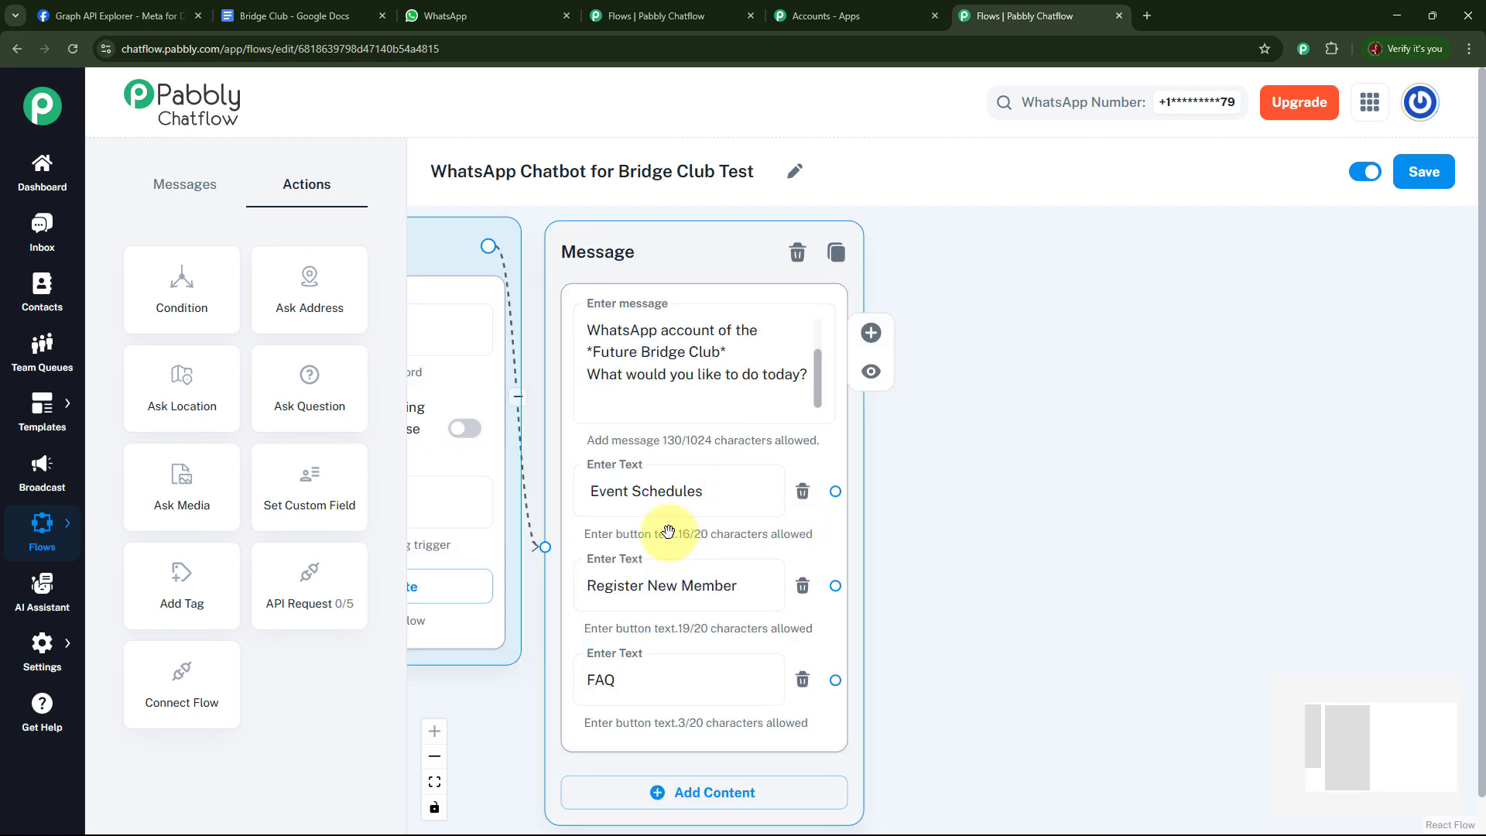
pyautogui.click(608, 508)
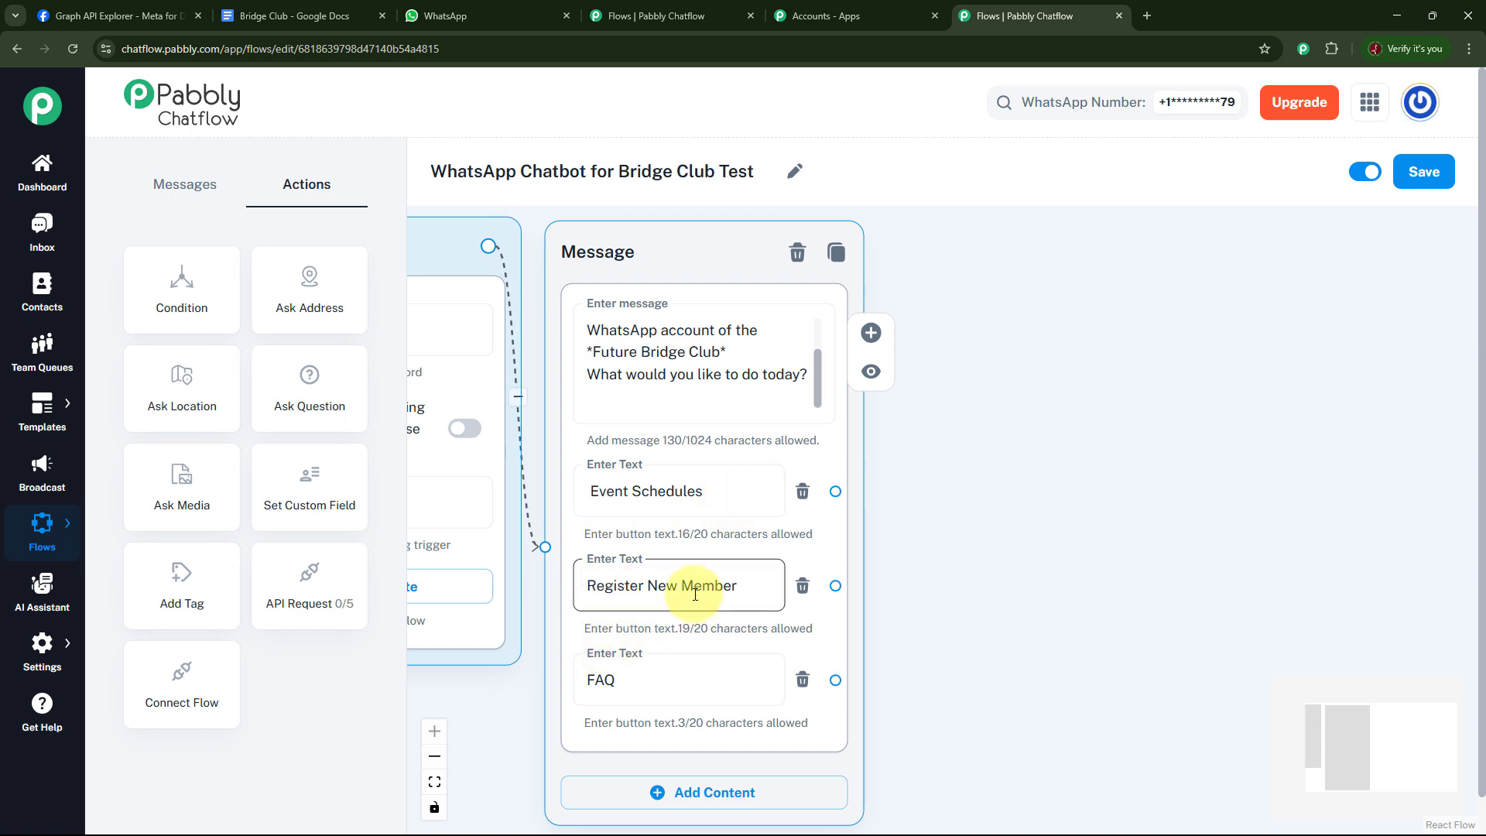
# Connect the Event Schedules button to a new Text + Button message listing the upcoming events, from Beginner's Bridge Class (May 10th, 10 AM) to casual games.
pyautogui.moveTo(1027, 610); pyautogui.dragTo(962, 603)
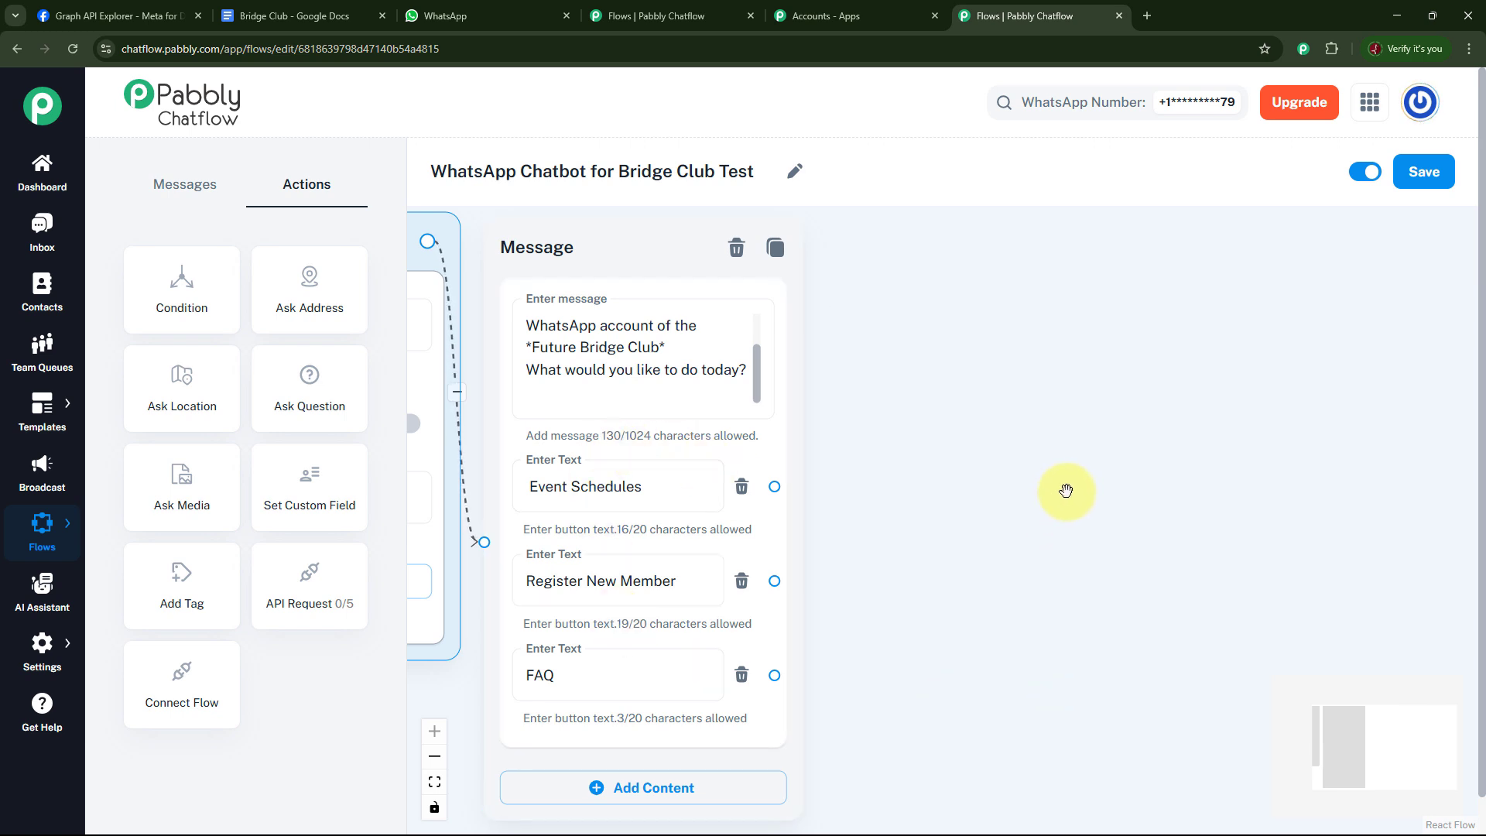
pyautogui.moveTo(1081, 449); pyautogui.dragTo(1058, 450)
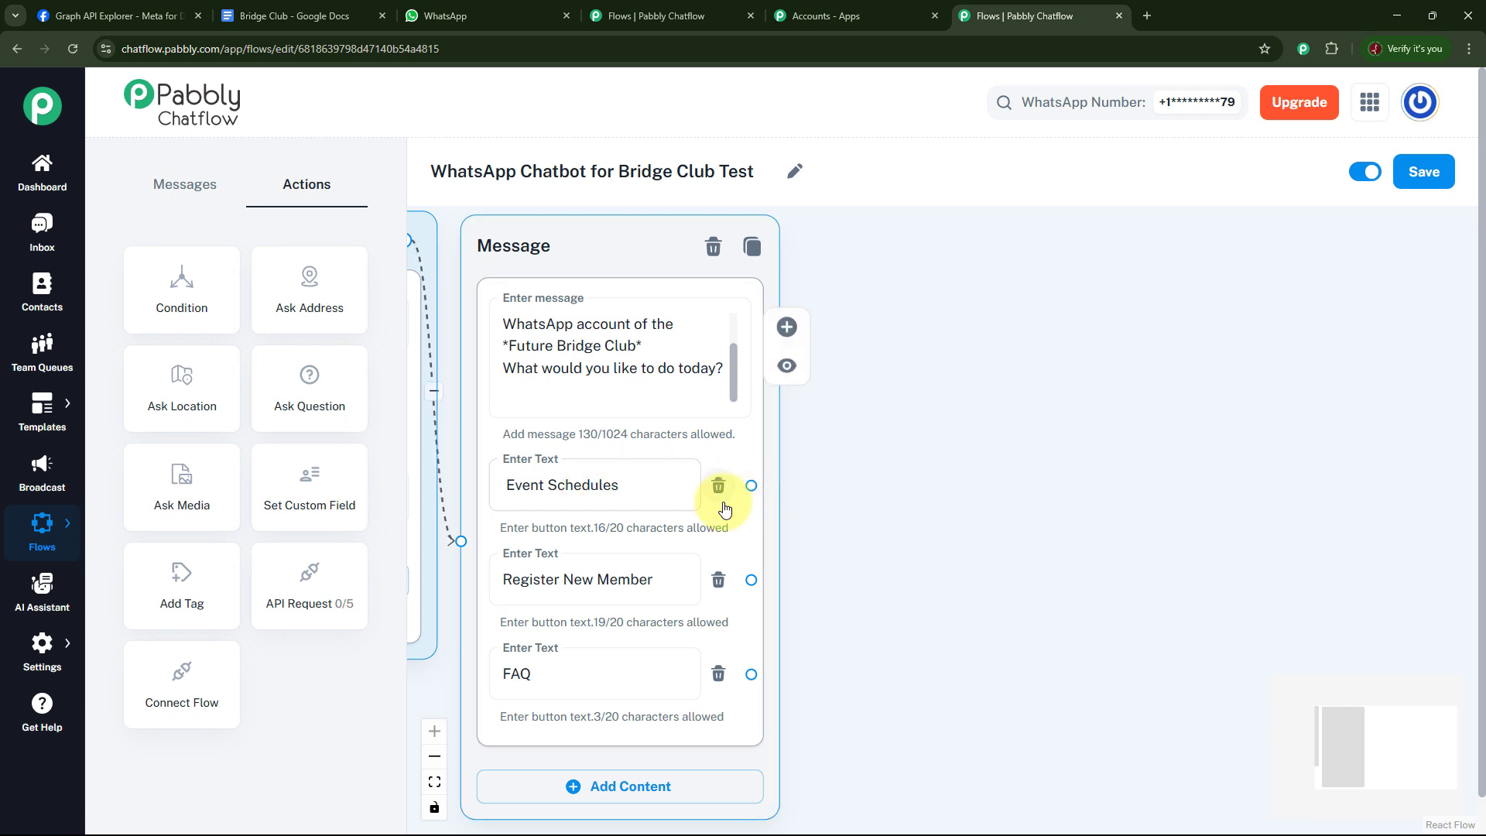
pyautogui.moveTo(753, 487); pyautogui.dragTo(922, 267)
pyautogui.click(924, 321)
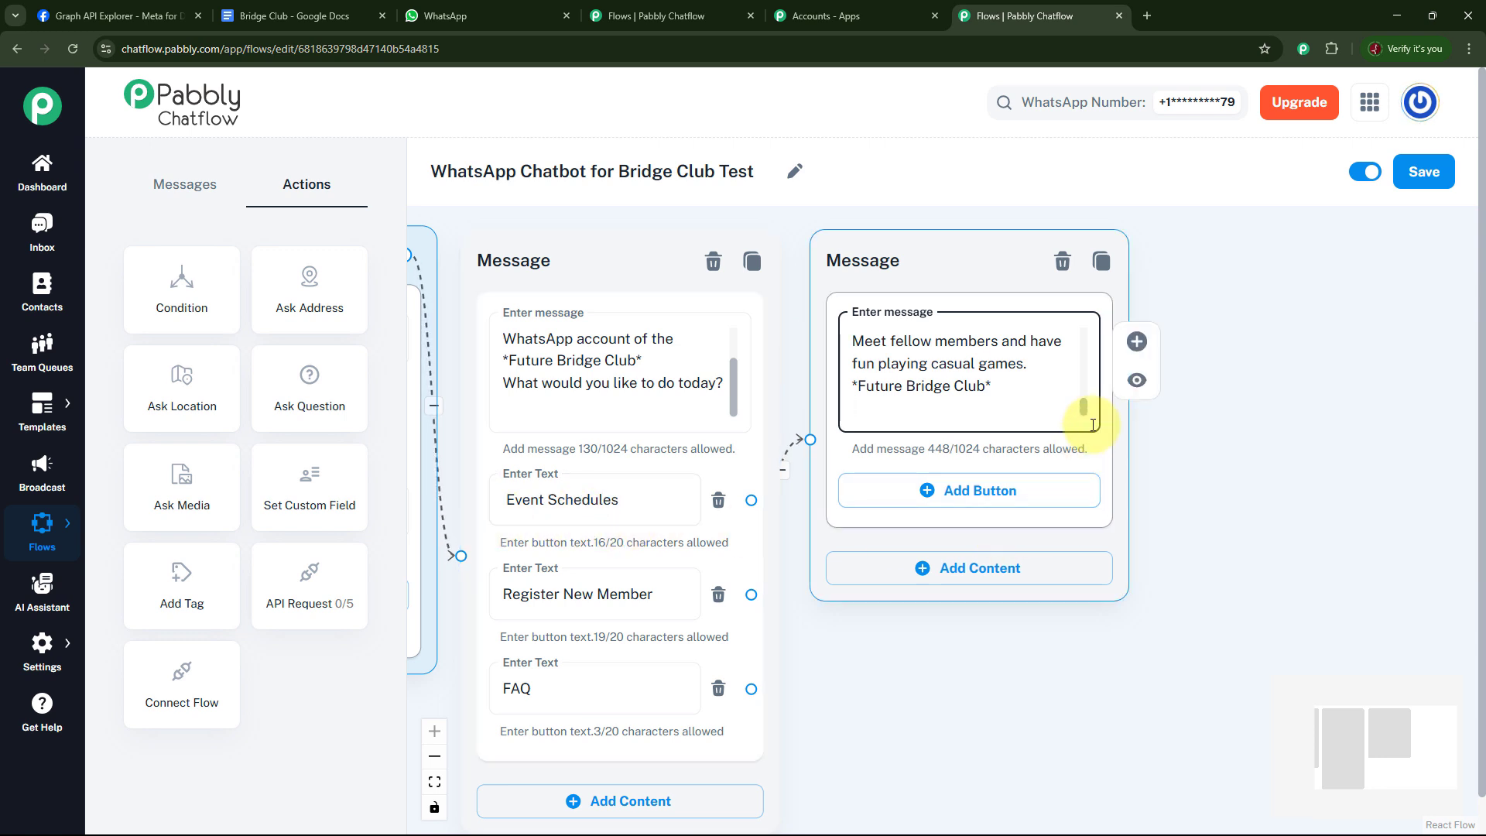
pyautogui.moveTo(1085, 409); pyautogui.dragTo(1083, 325)
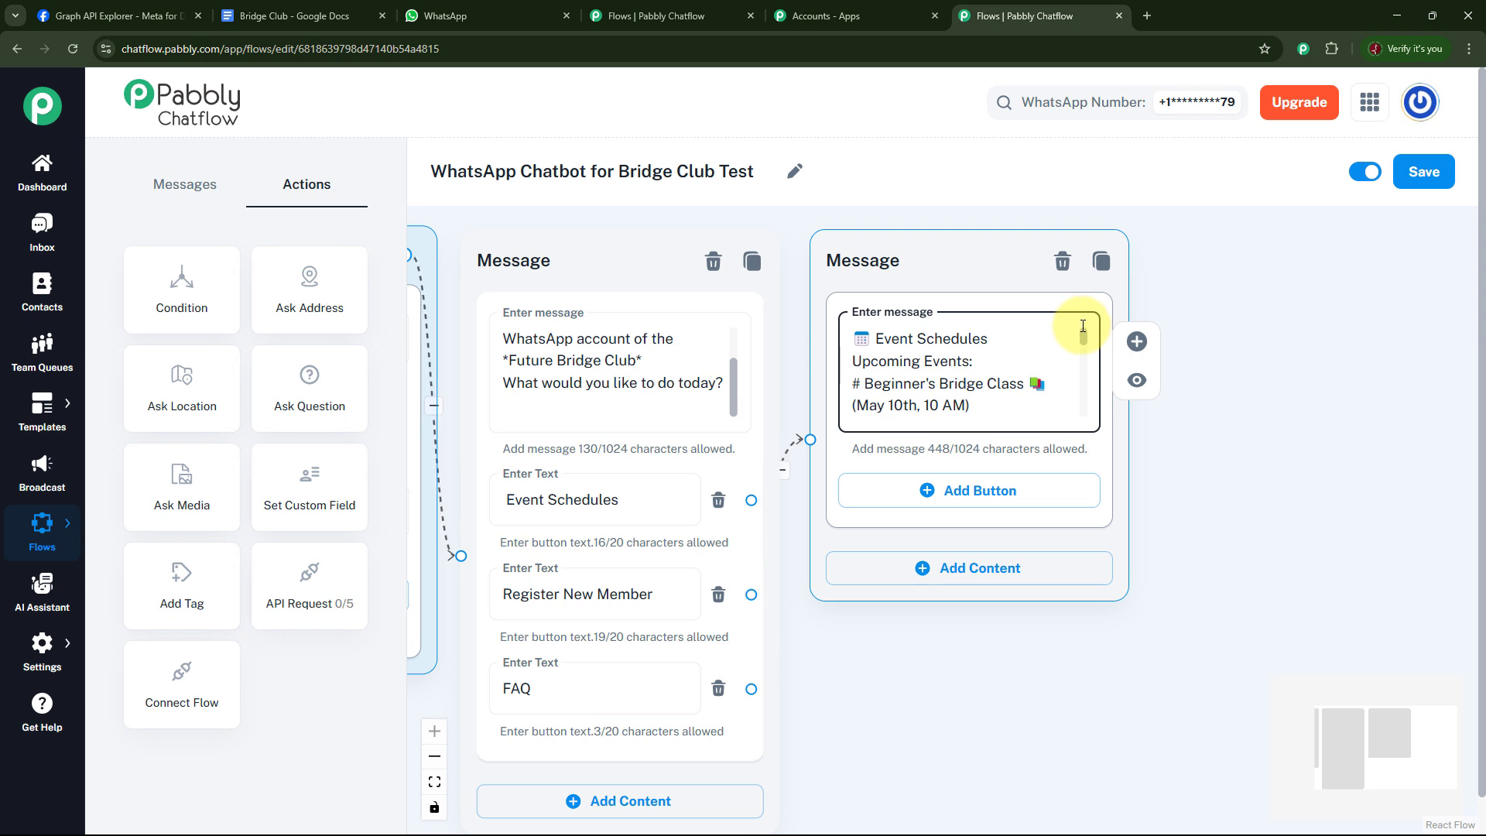
pyautogui.moveTo(1083, 325); pyautogui.dragTo(1081, 348)
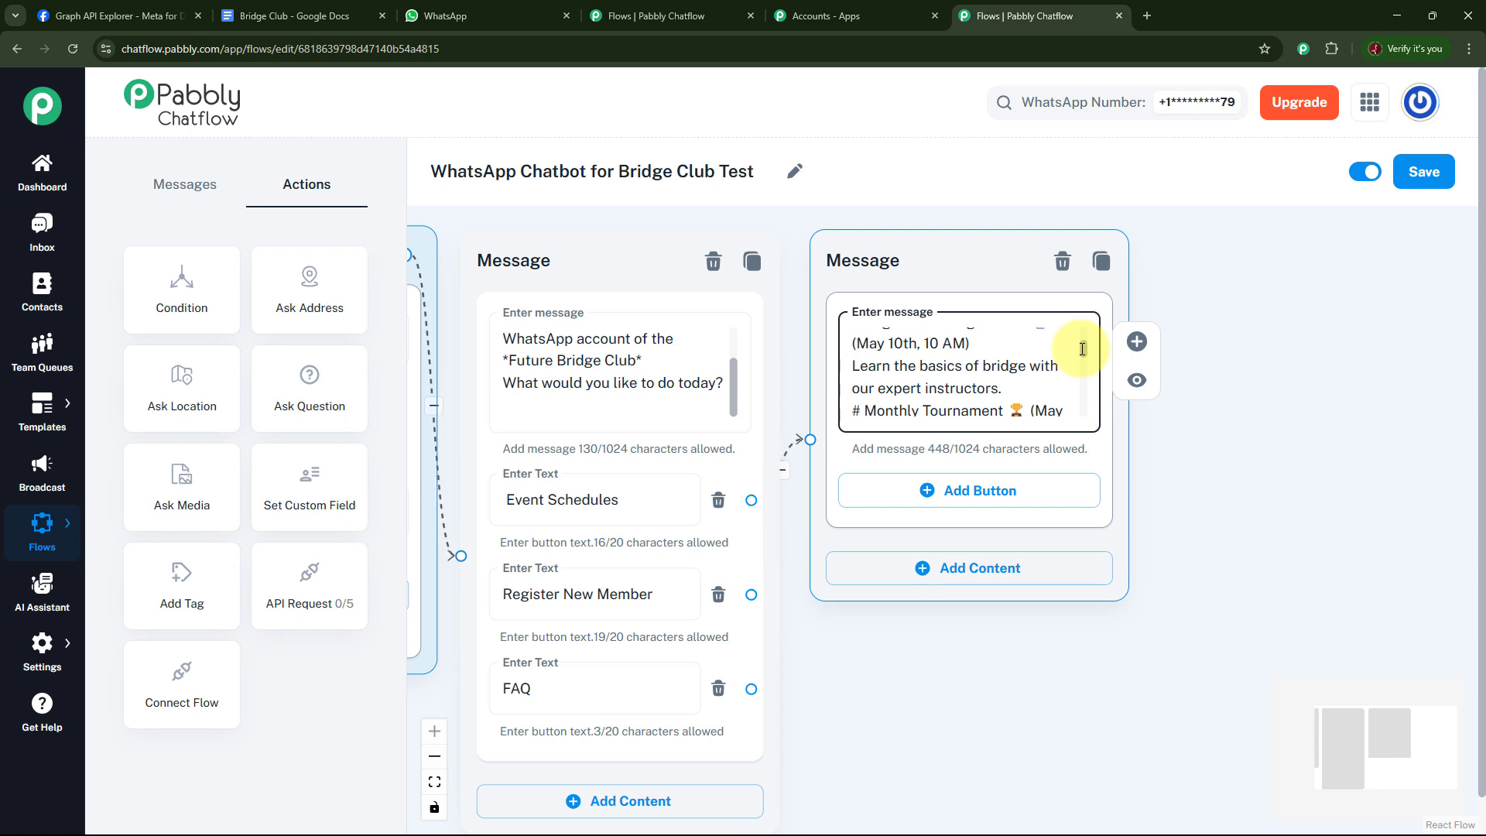
pyautogui.moveTo(1082, 349); pyautogui.dragTo(1081, 426)
# Add an Ask Question node below the event schedules message and connect the Register New Member button to it.
pyautogui.moveTo(1221, 447); pyautogui.dragTo(1279, 351)
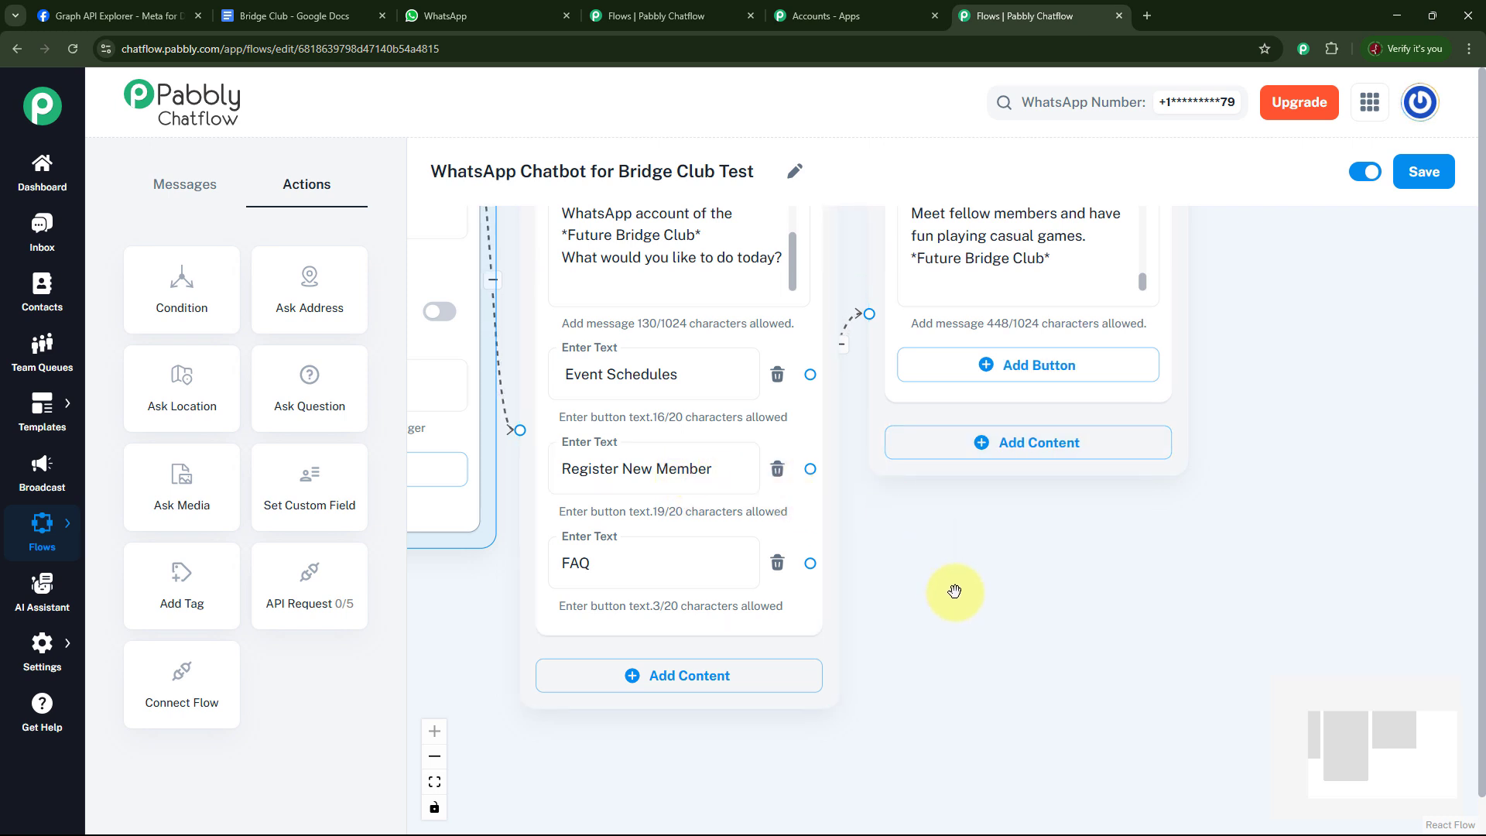
pyautogui.moveTo(957, 590); pyautogui.dragTo(967, 564)
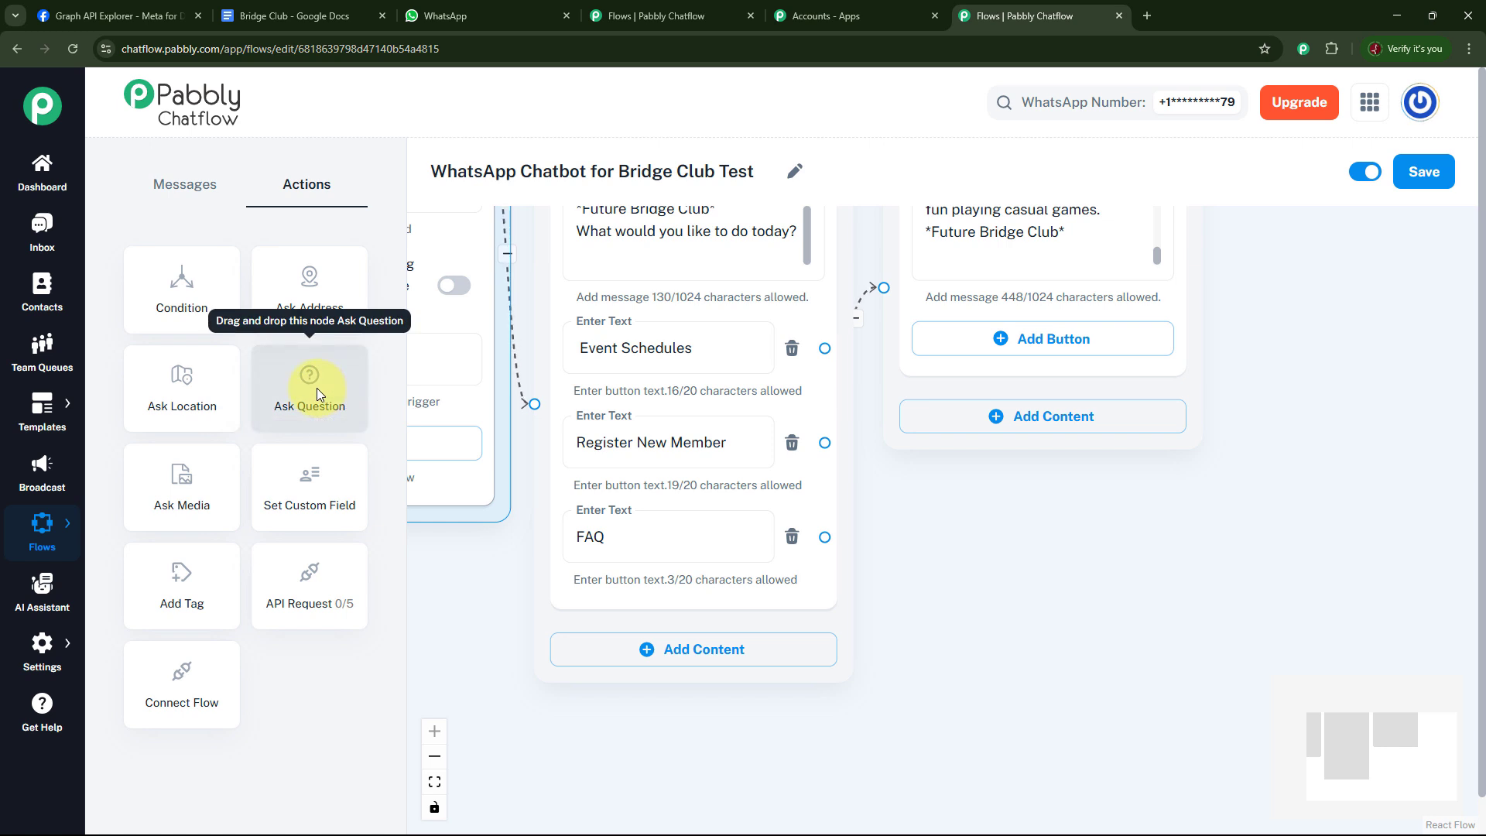
pyautogui.moveTo(317, 388); pyautogui.dragTo(994, 517)
pyautogui.moveTo(1137, 544); pyautogui.dragTo(1081, 504)
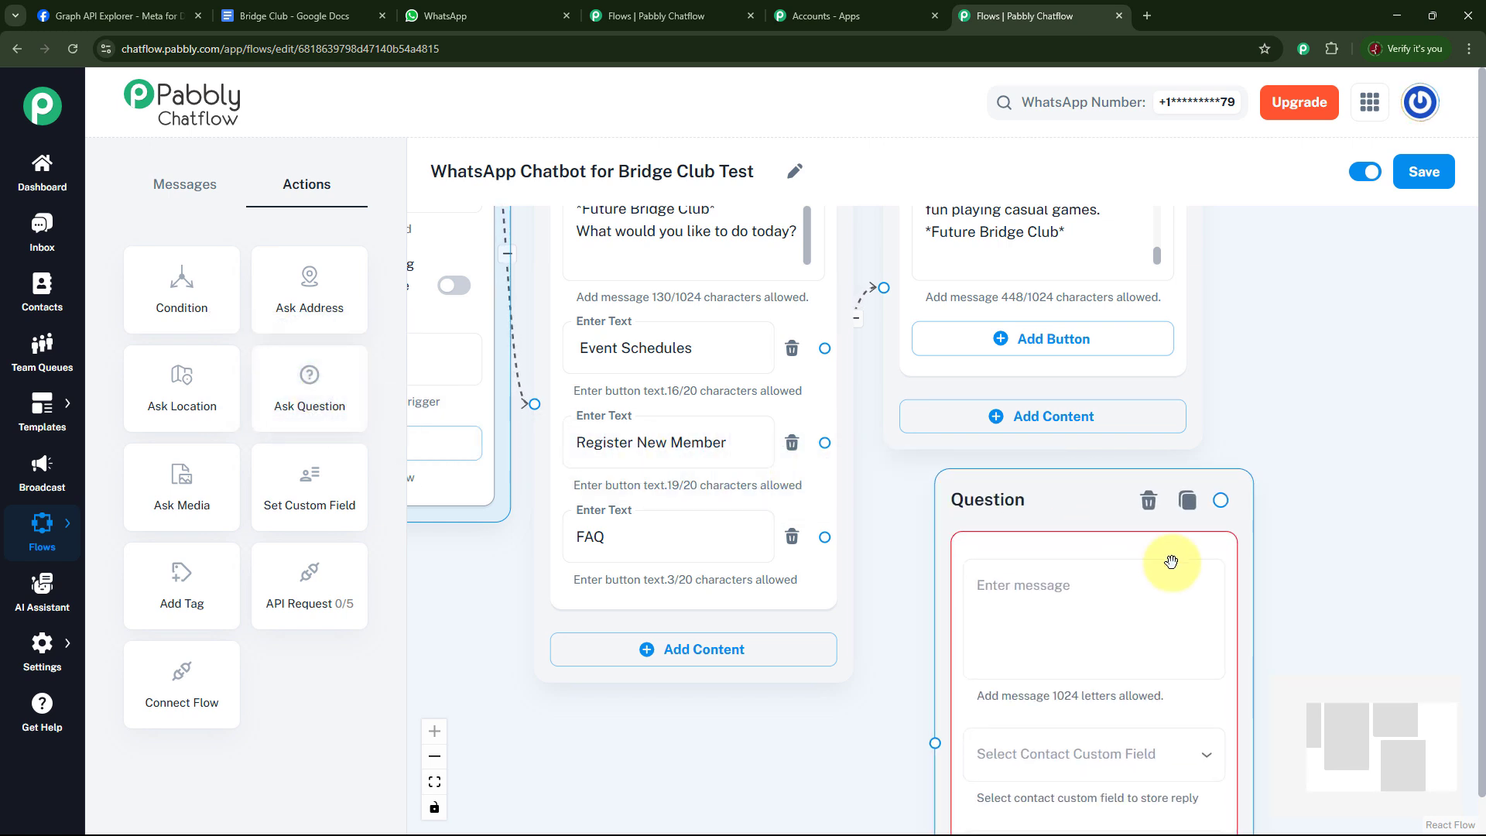
pyautogui.click(837, 484)
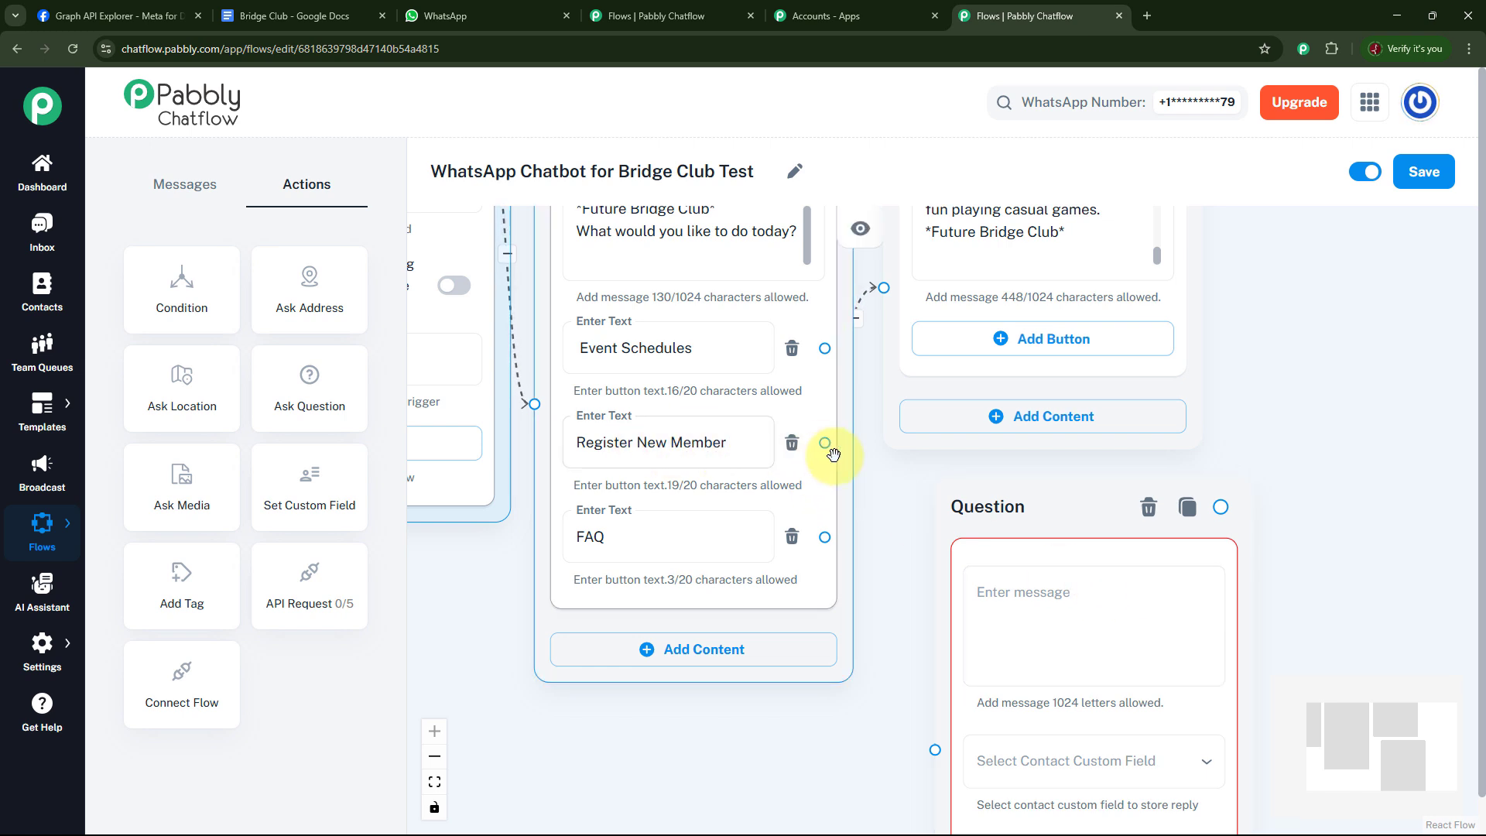
pyautogui.moveTo(824, 442); pyautogui.dragTo(935, 748)
# Ask for the member's full name in the Question node and store the reply in the FullName field with Text format.
pyautogui.click(1104, 602)
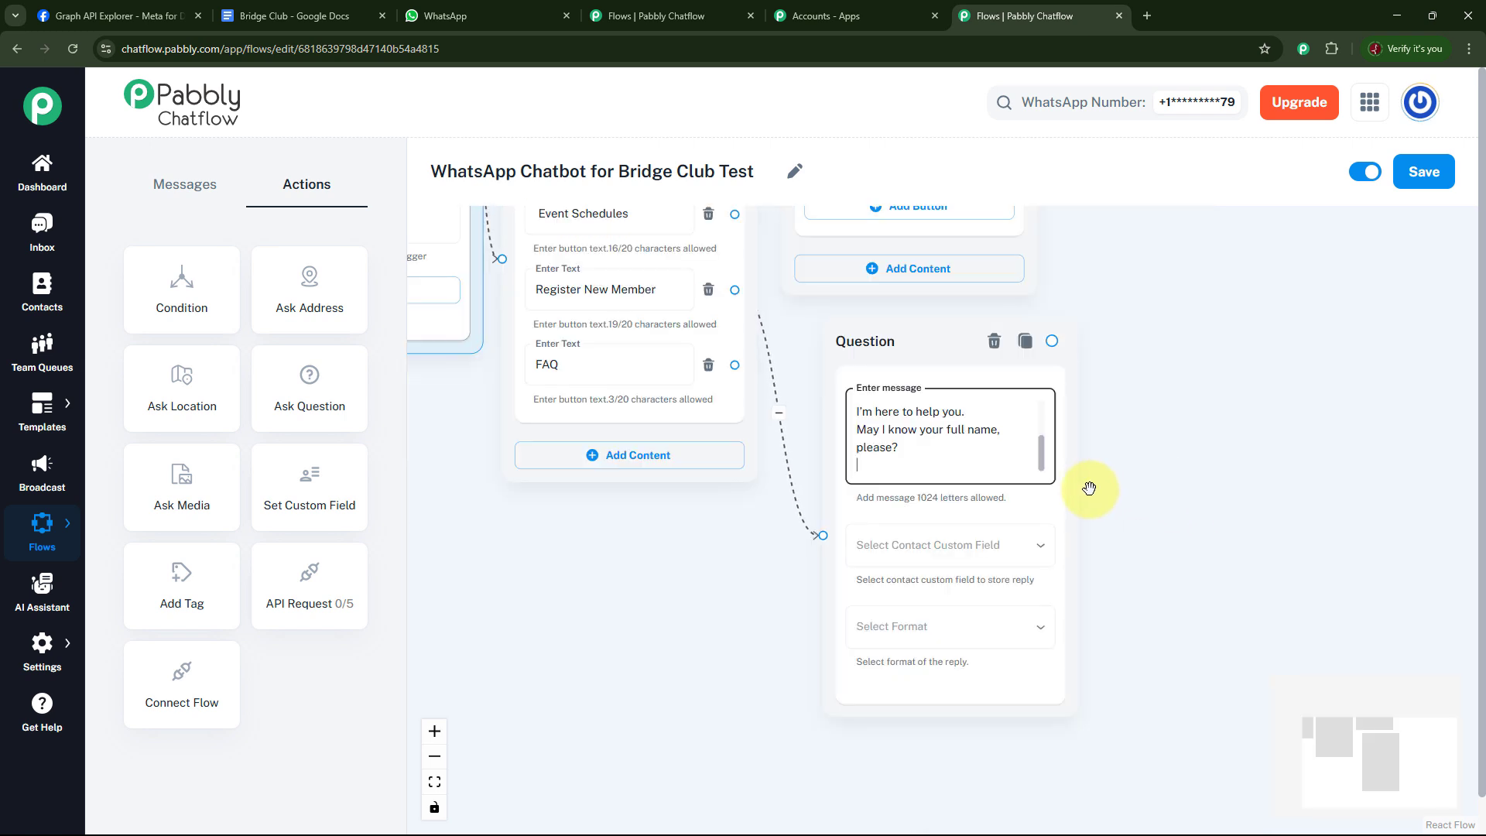
pyautogui.moveTo(1041, 460)
pyautogui.mouseDown()
pyautogui.moveTo(1047, 421)
pyautogui.moveTo(1046, 451)
pyautogui.mouseUp()
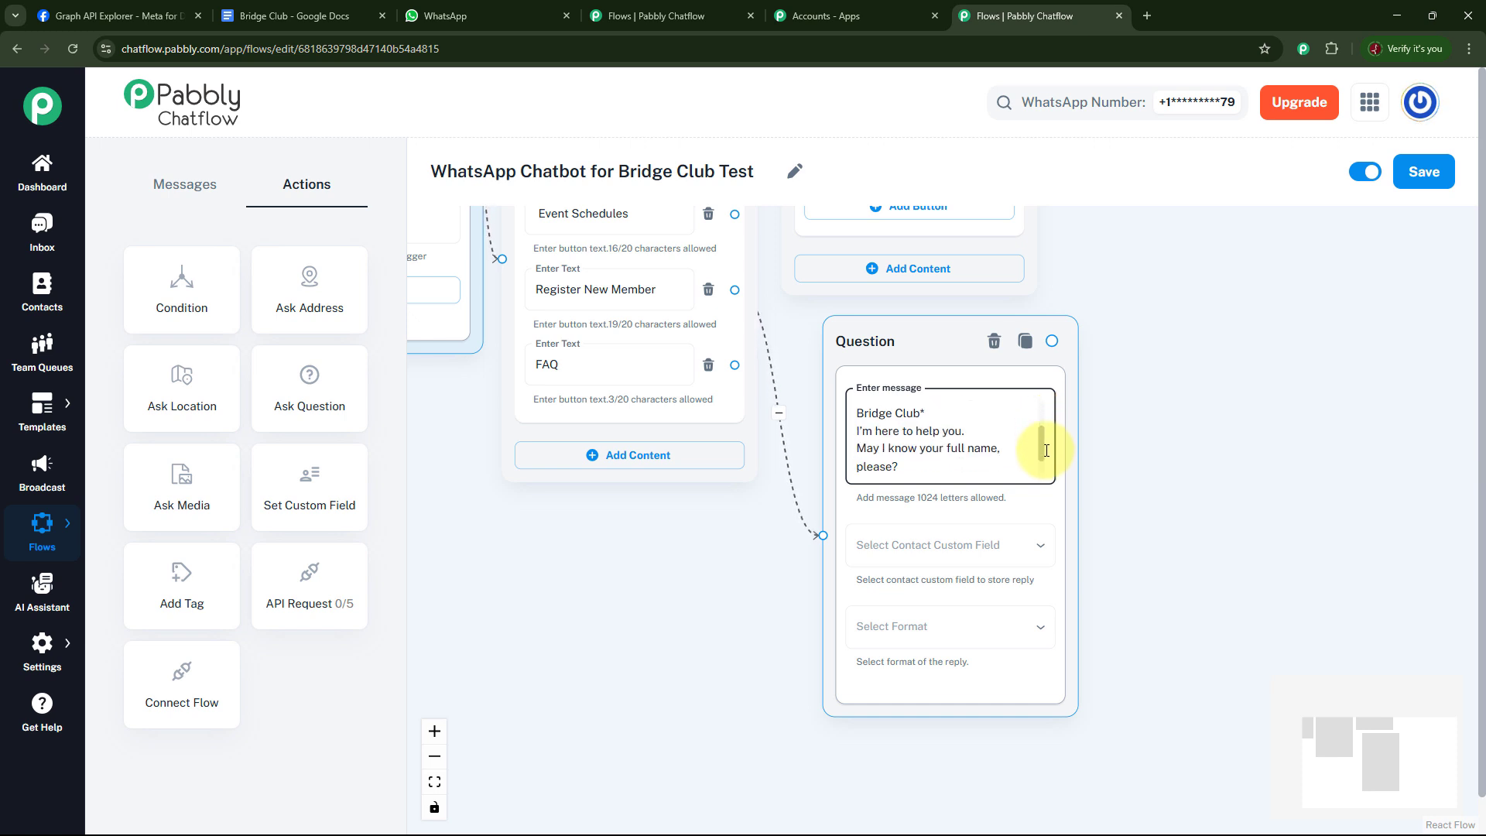
pyautogui.scroll(-1, 1046, 454)
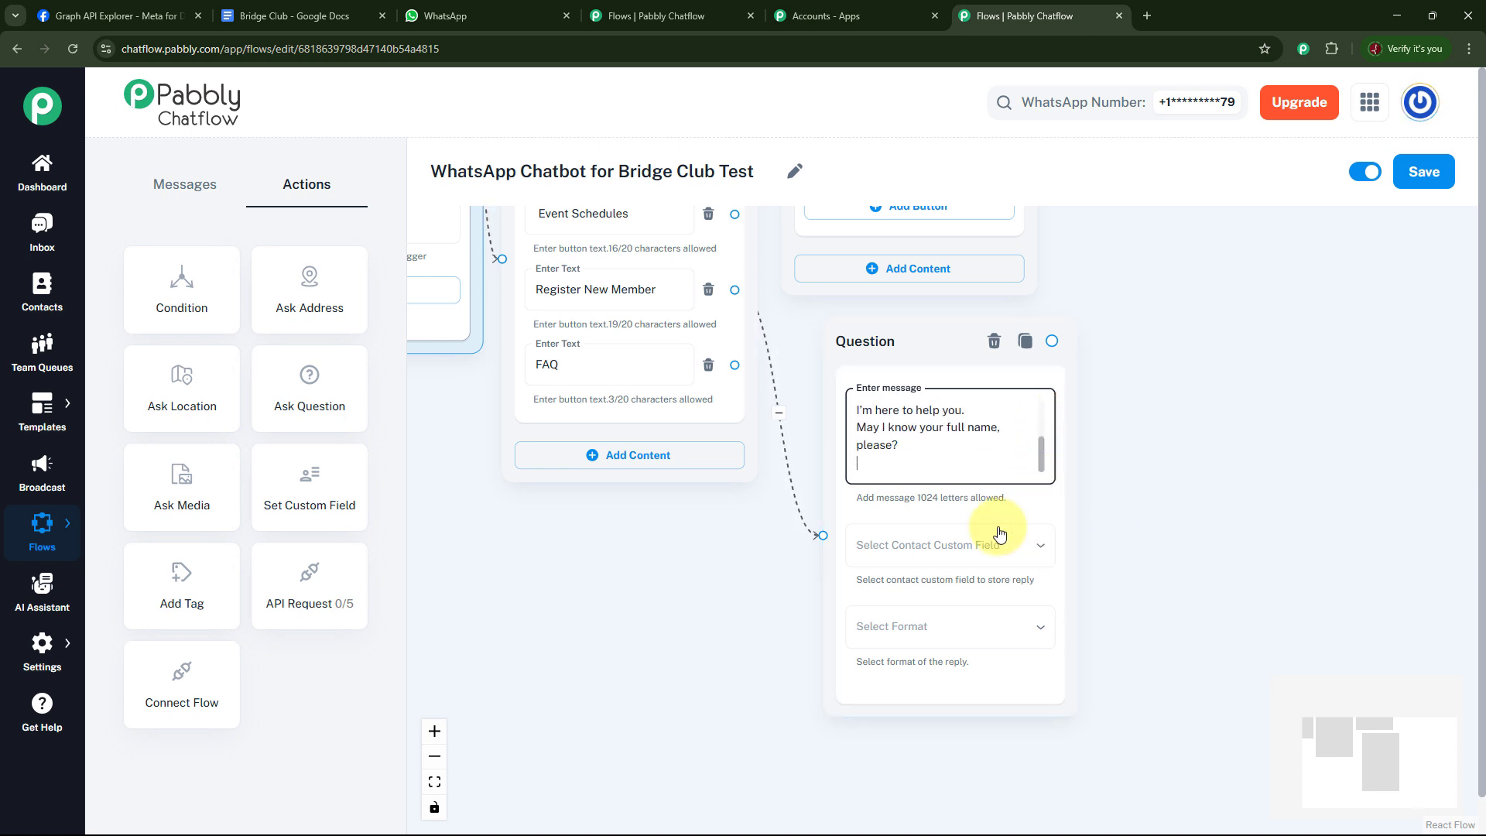
pyautogui.click(1040, 546)
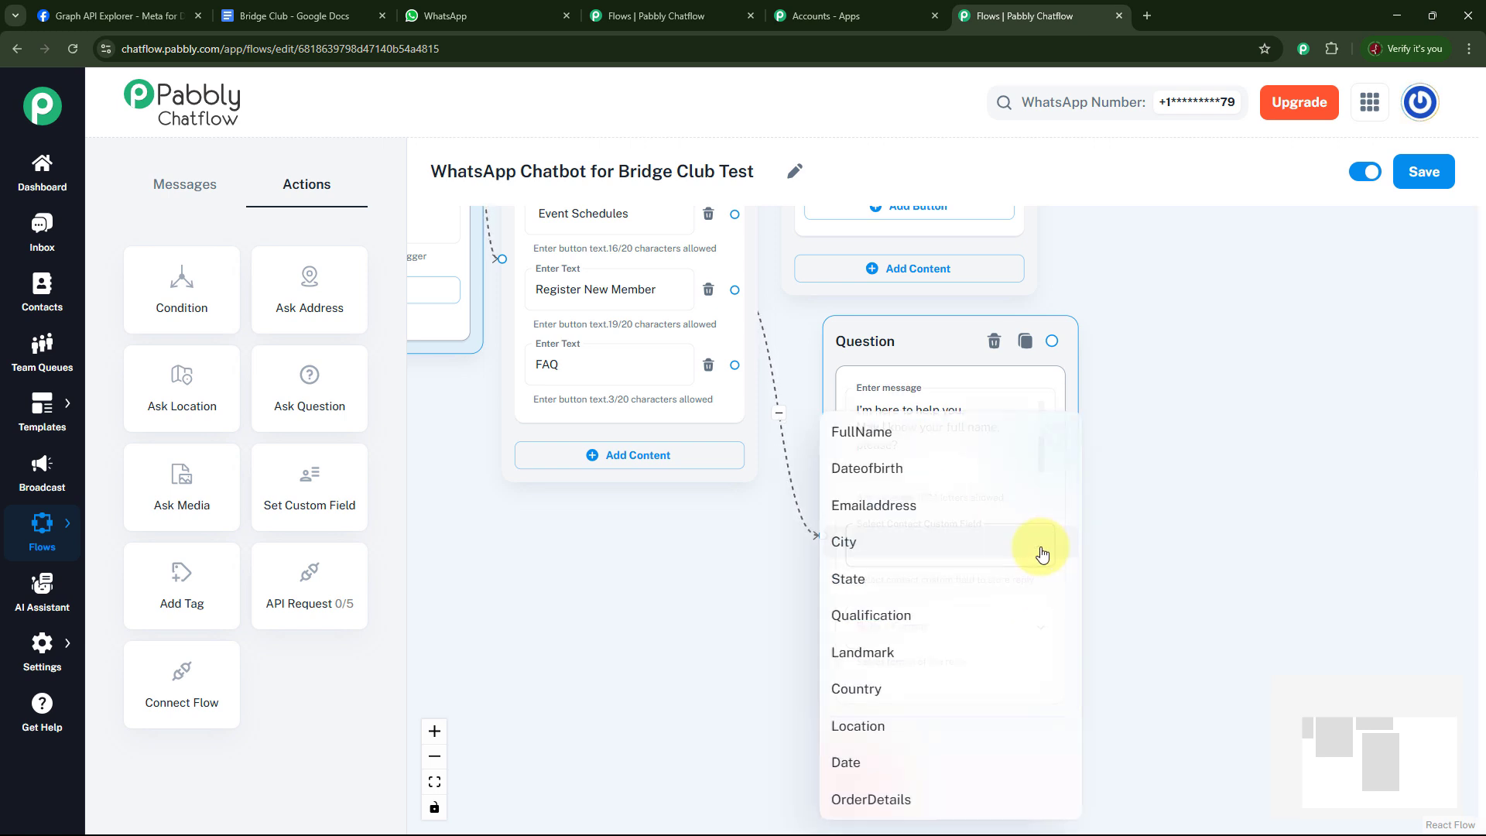
pyautogui.click(884, 439)
pyautogui.click(982, 624)
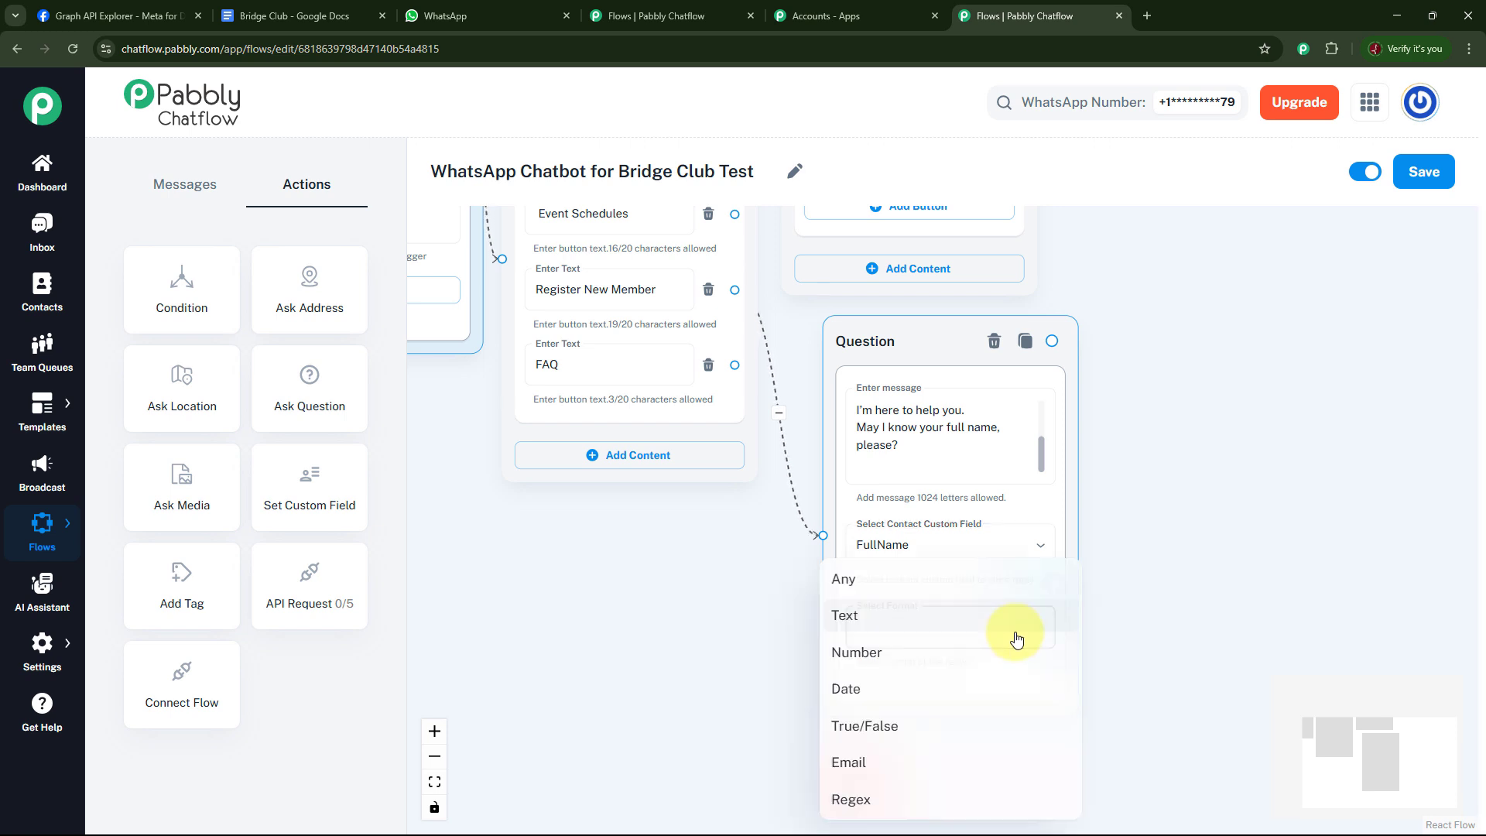
pyautogui.click(889, 613)
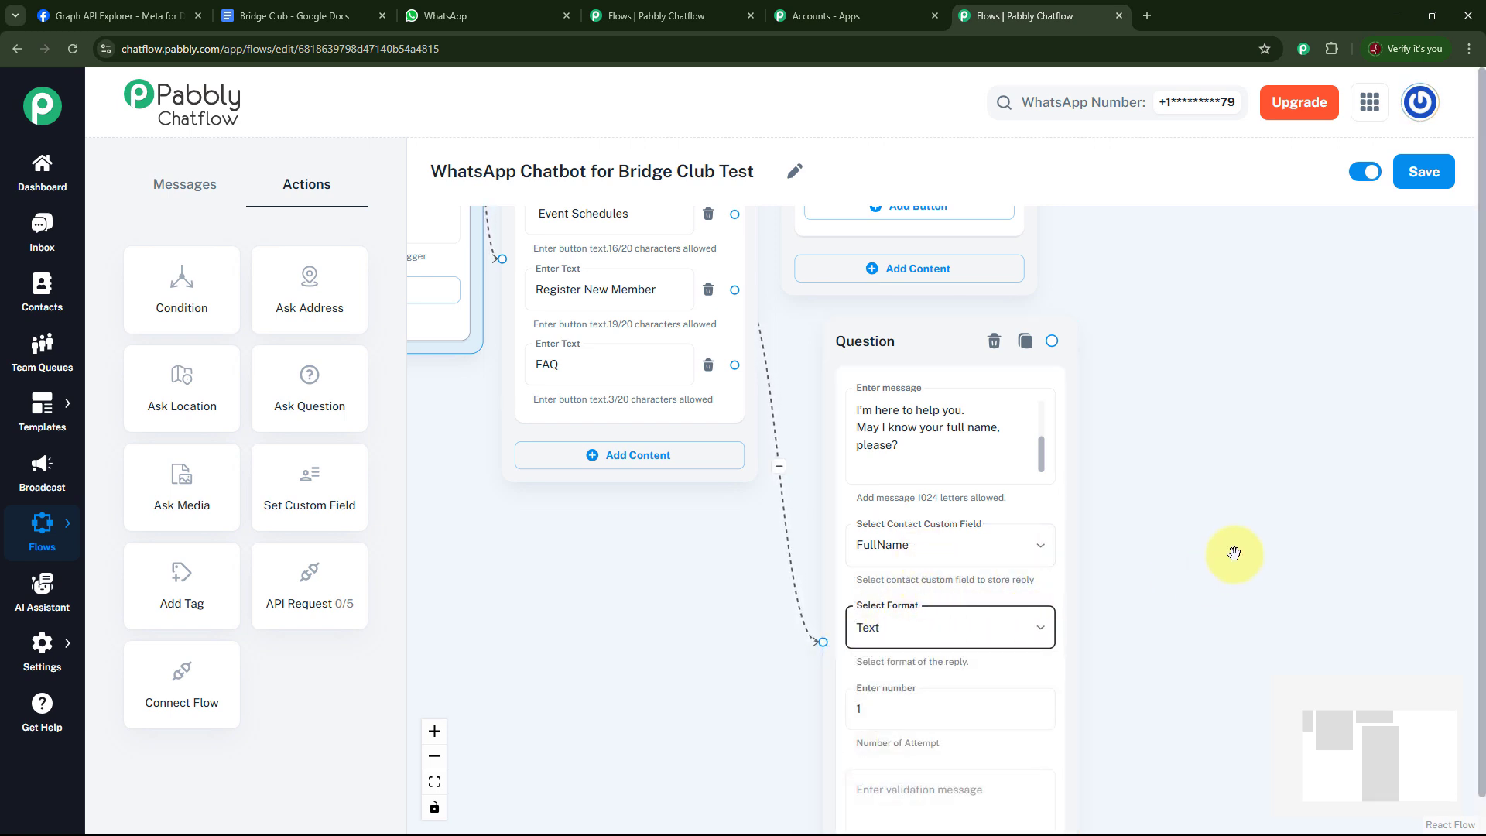
# Connect the Question node to a new Text + Button message starting "*Hii $FullName!* Thanks for sharing your name." that confirms the registration.
pyautogui.moveTo(1234, 554); pyautogui.dragTo(1195, 550)
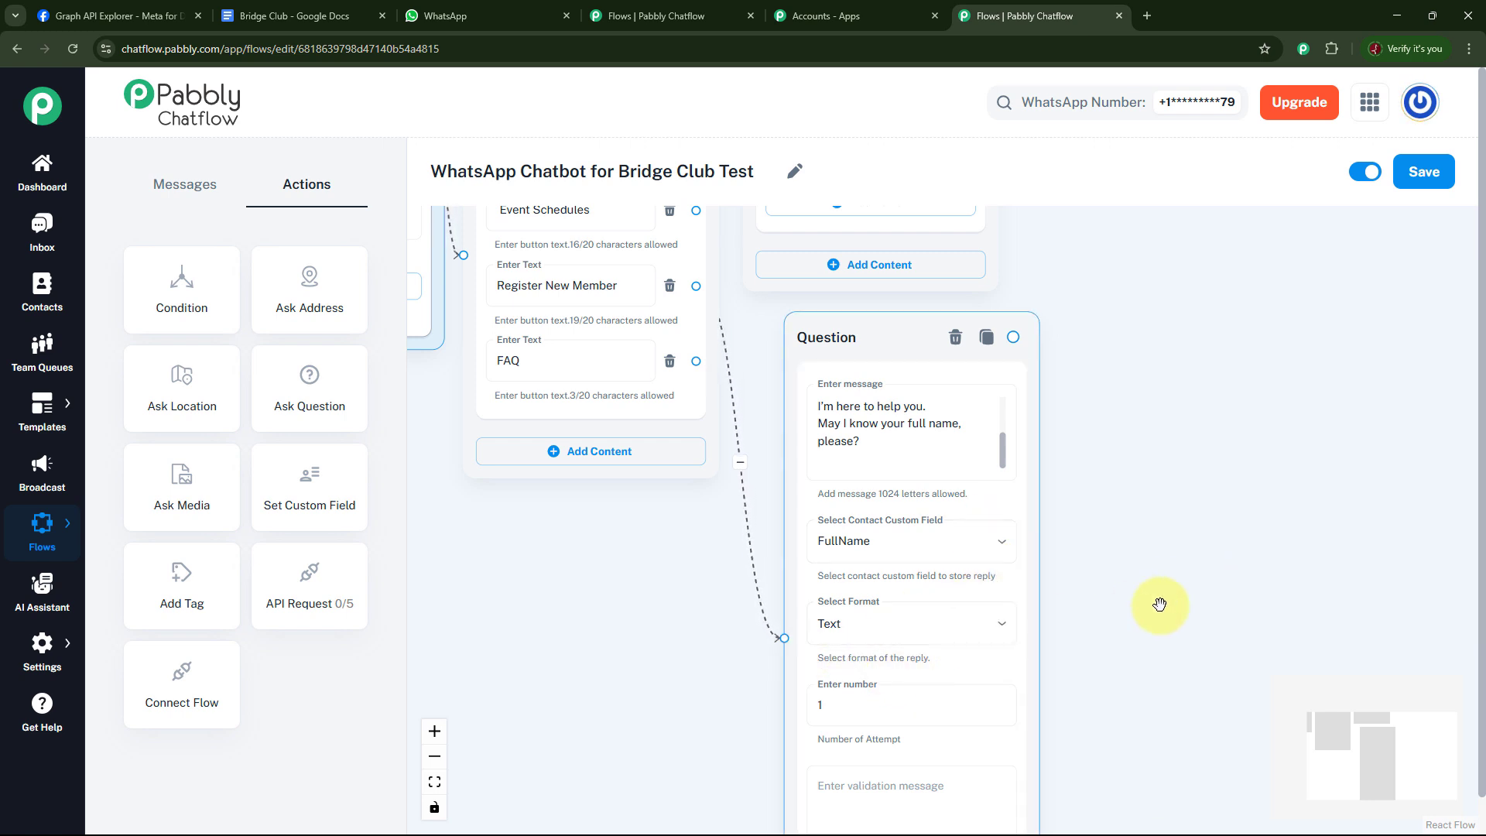
pyautogui.moveTo(1155, 605); pyautogui.dragTo(1122, 624)
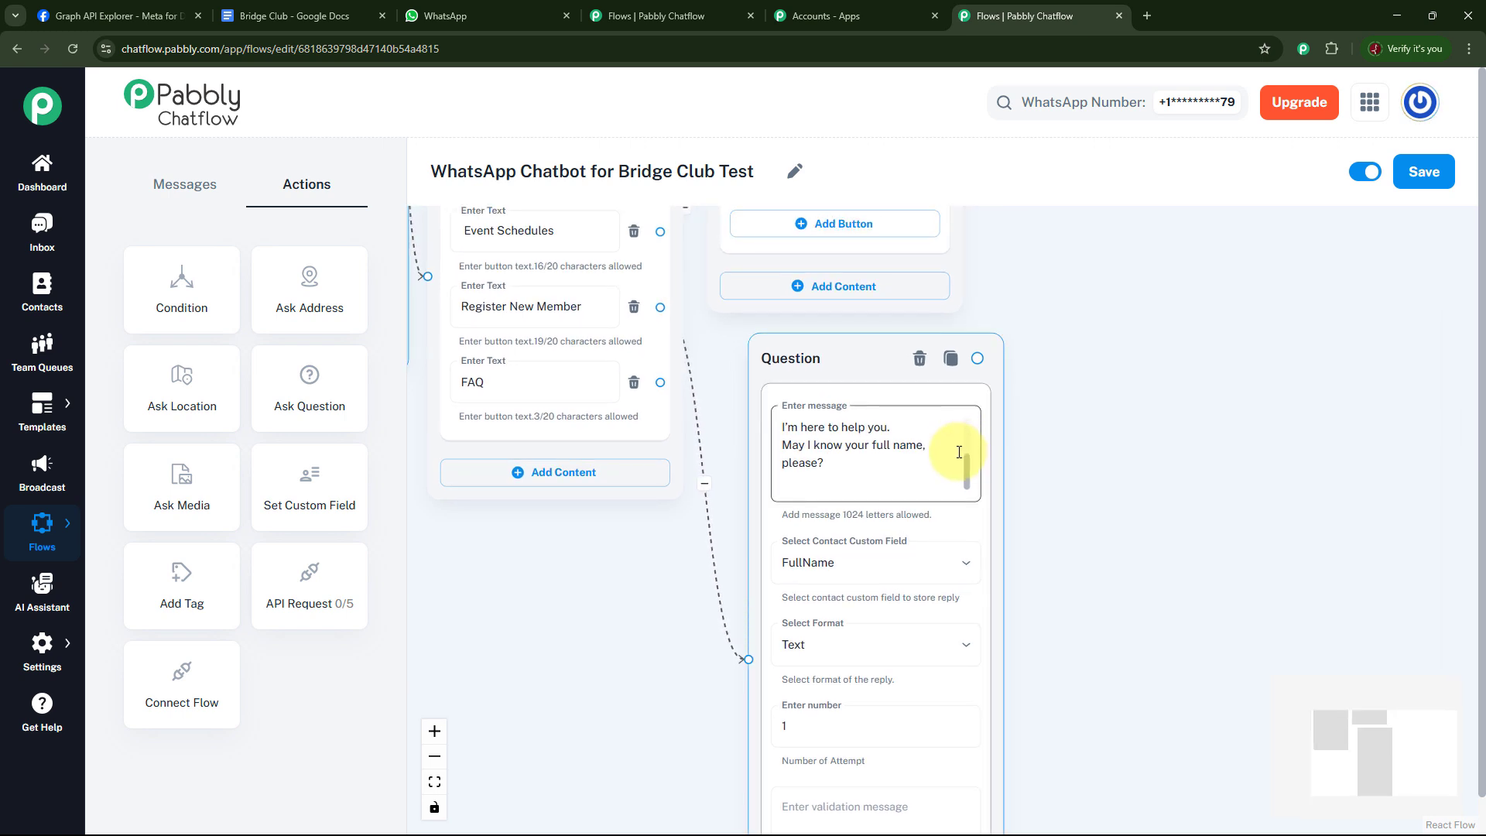
pyautogui.moveTo(879, 363); pyautogui.dragTo(845, 364)
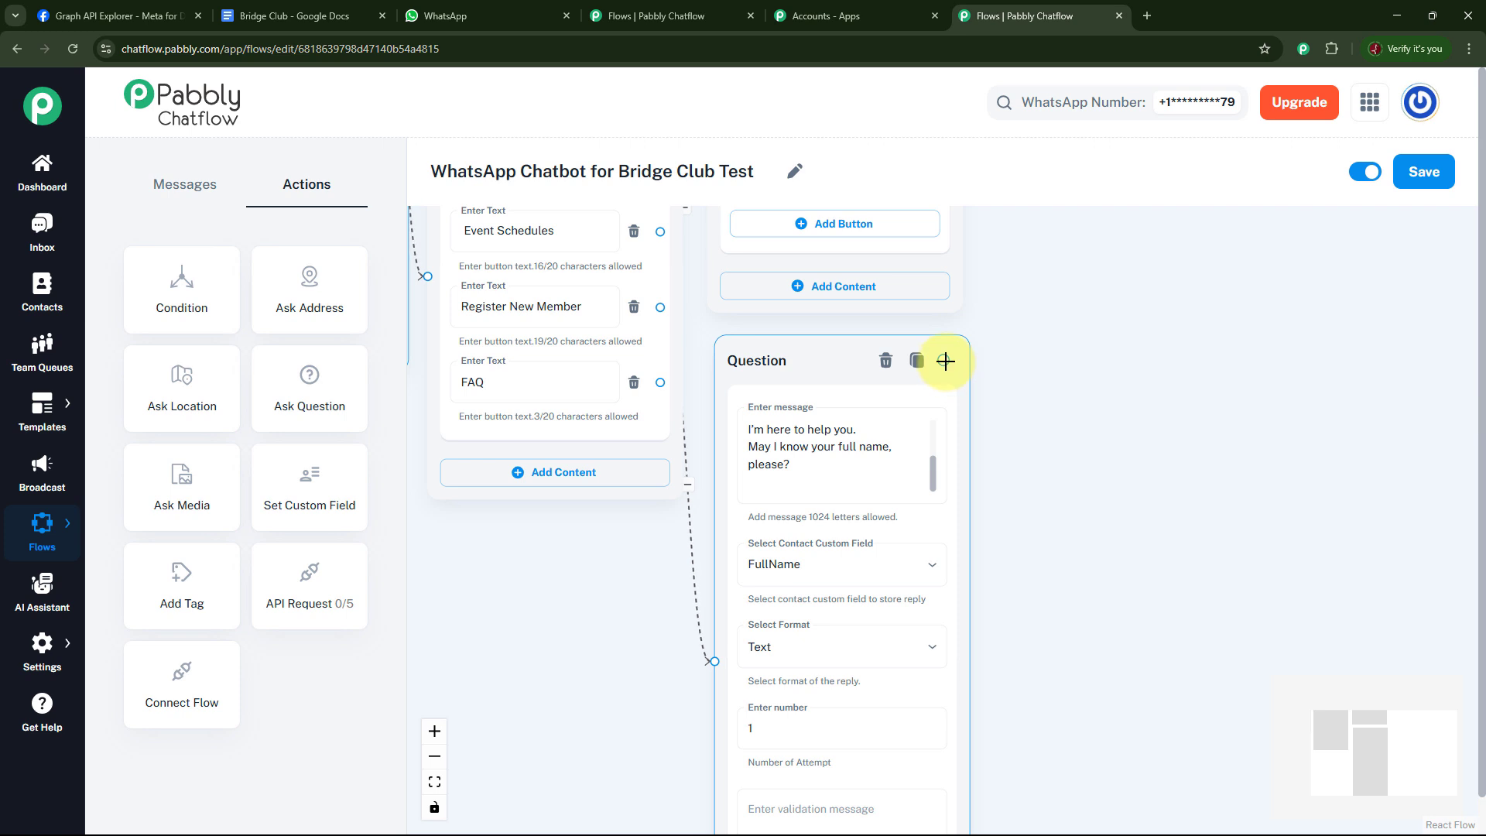
pyautogui.moveTo(945, 361); pyautogui.dragTo(1165, 390)
pyautogui.click(1211, 445)
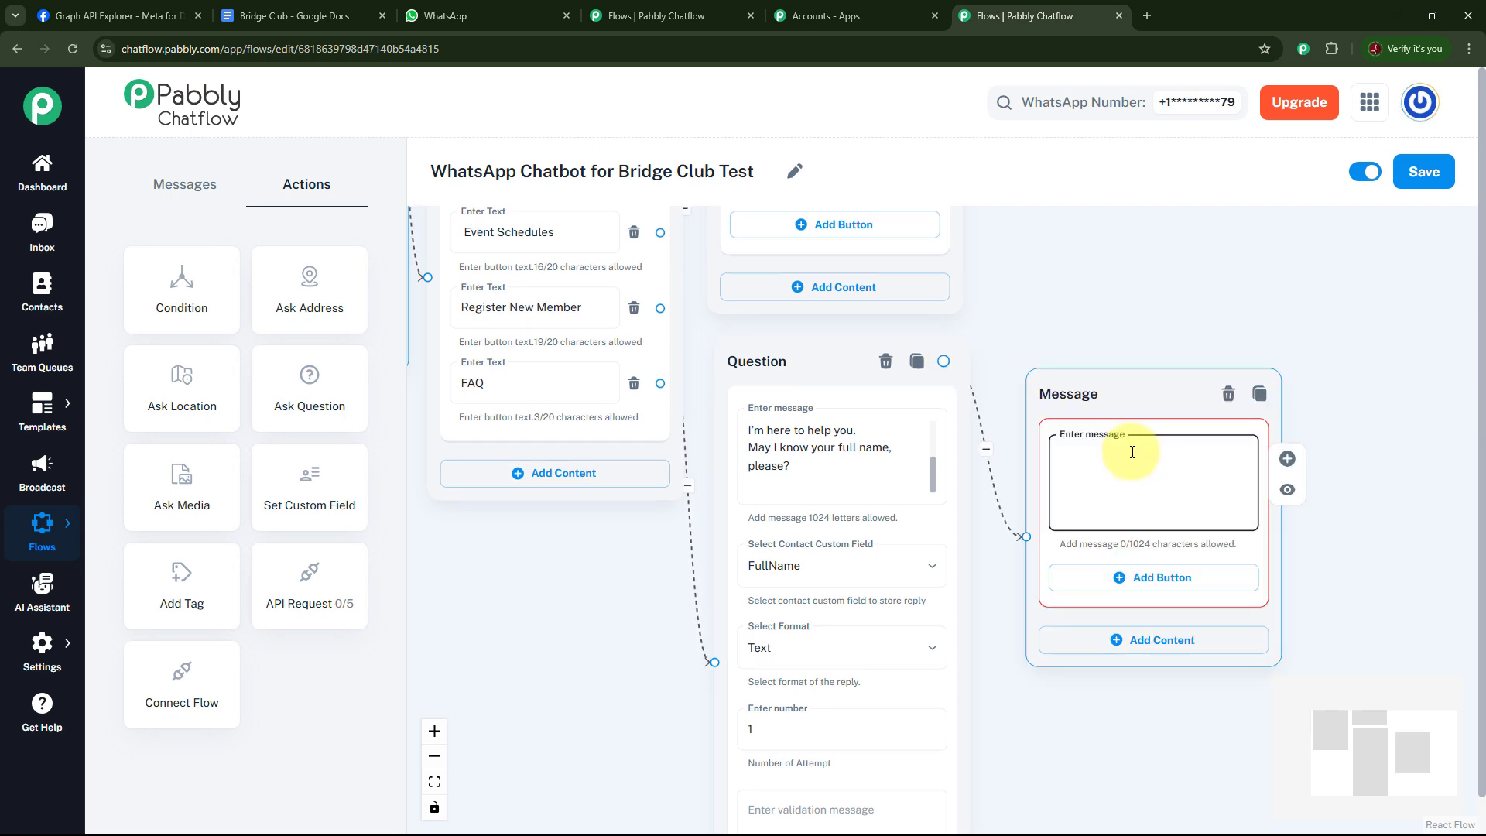
pyautogui.hotkey('ctrl', 'v')
pyautogui.moveTo(1241, 496); pyautogui.dragTo(1244, 452)
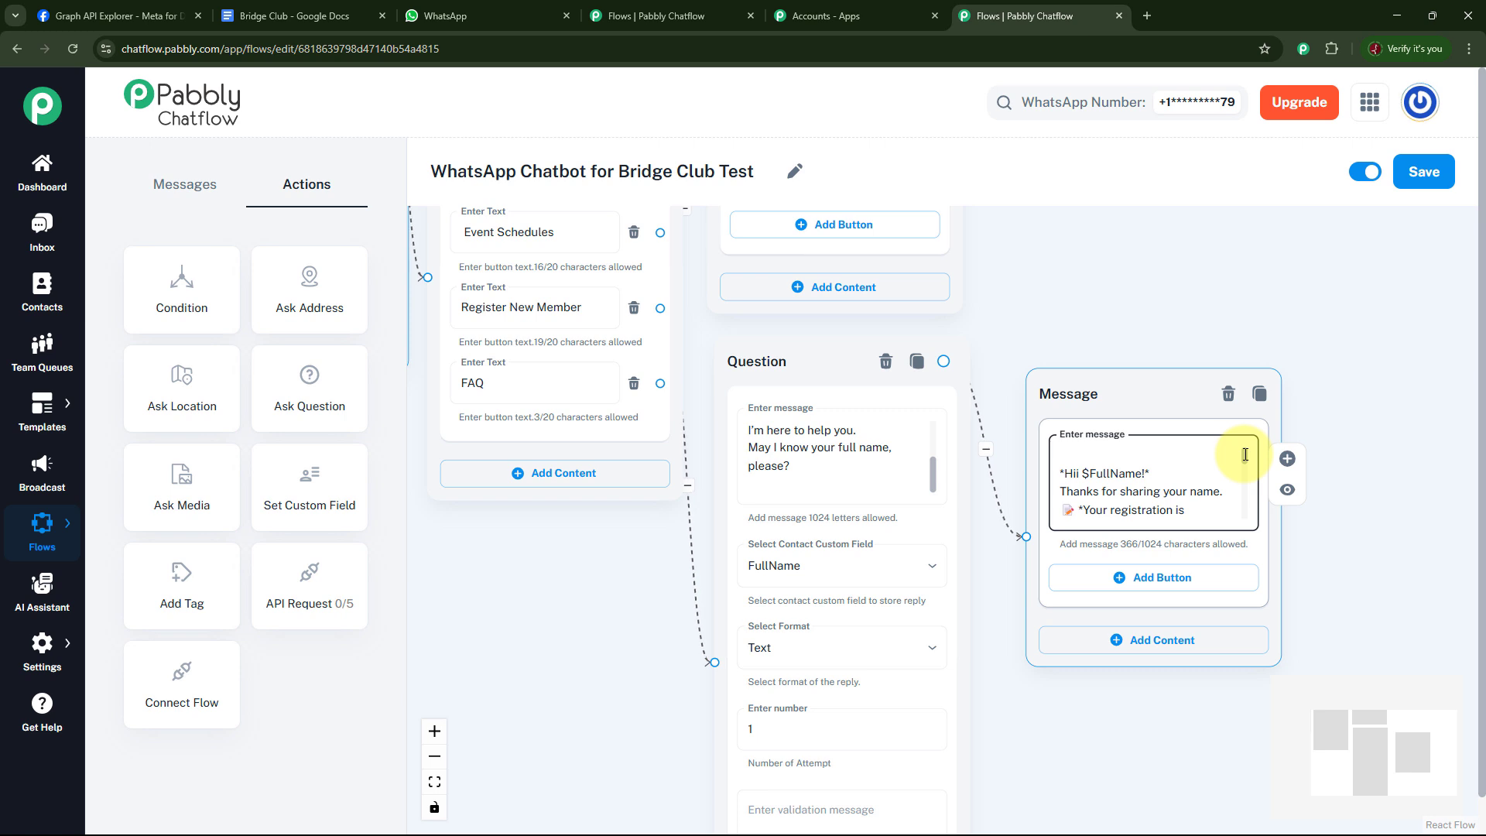
pyautogui.scroll(-1, 1244, 455)
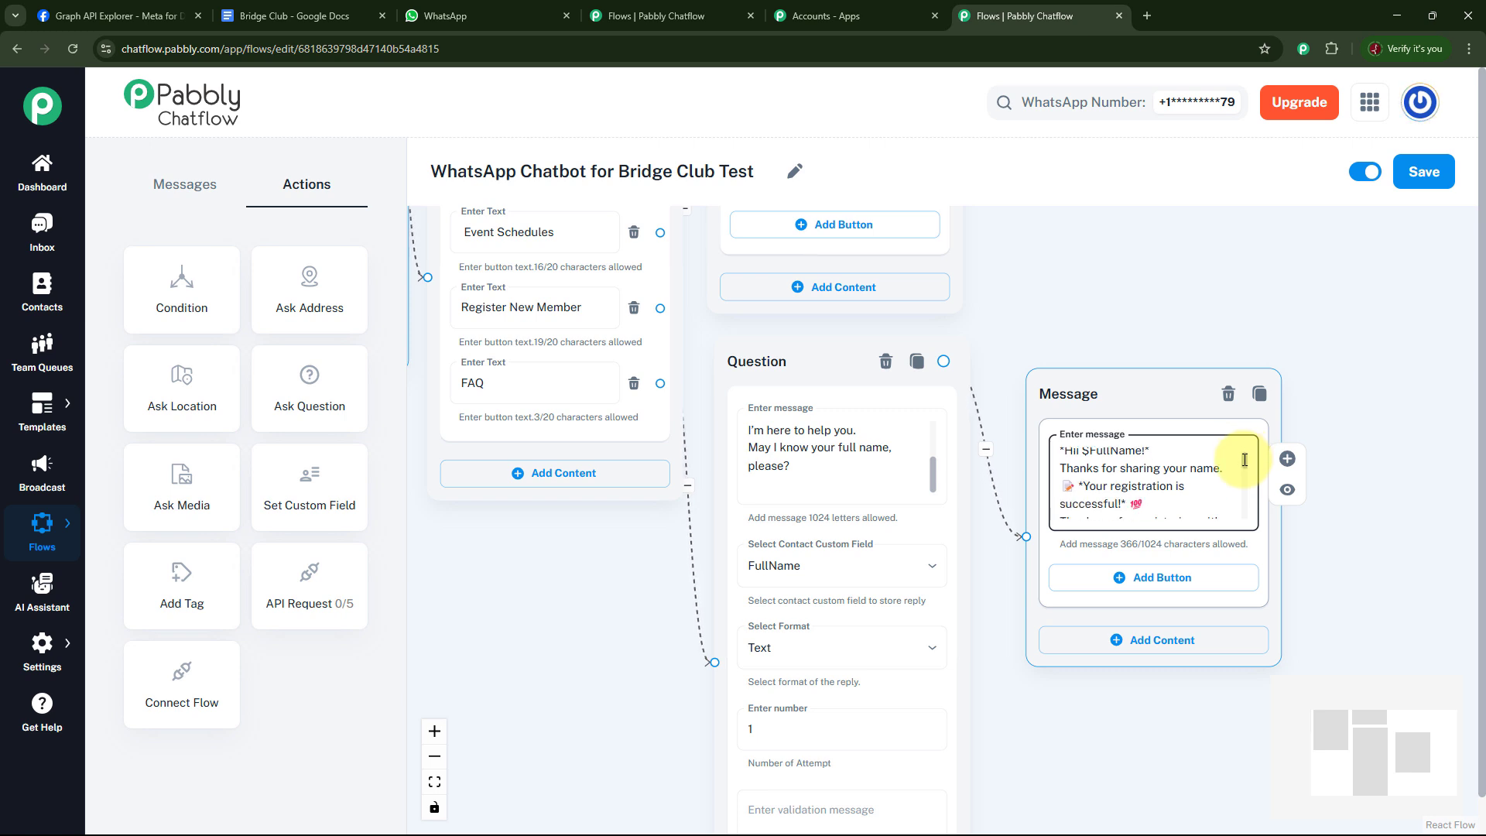
pyautogui.moveTo(1244, 460); pyautogui.dragTo(1245, 520)
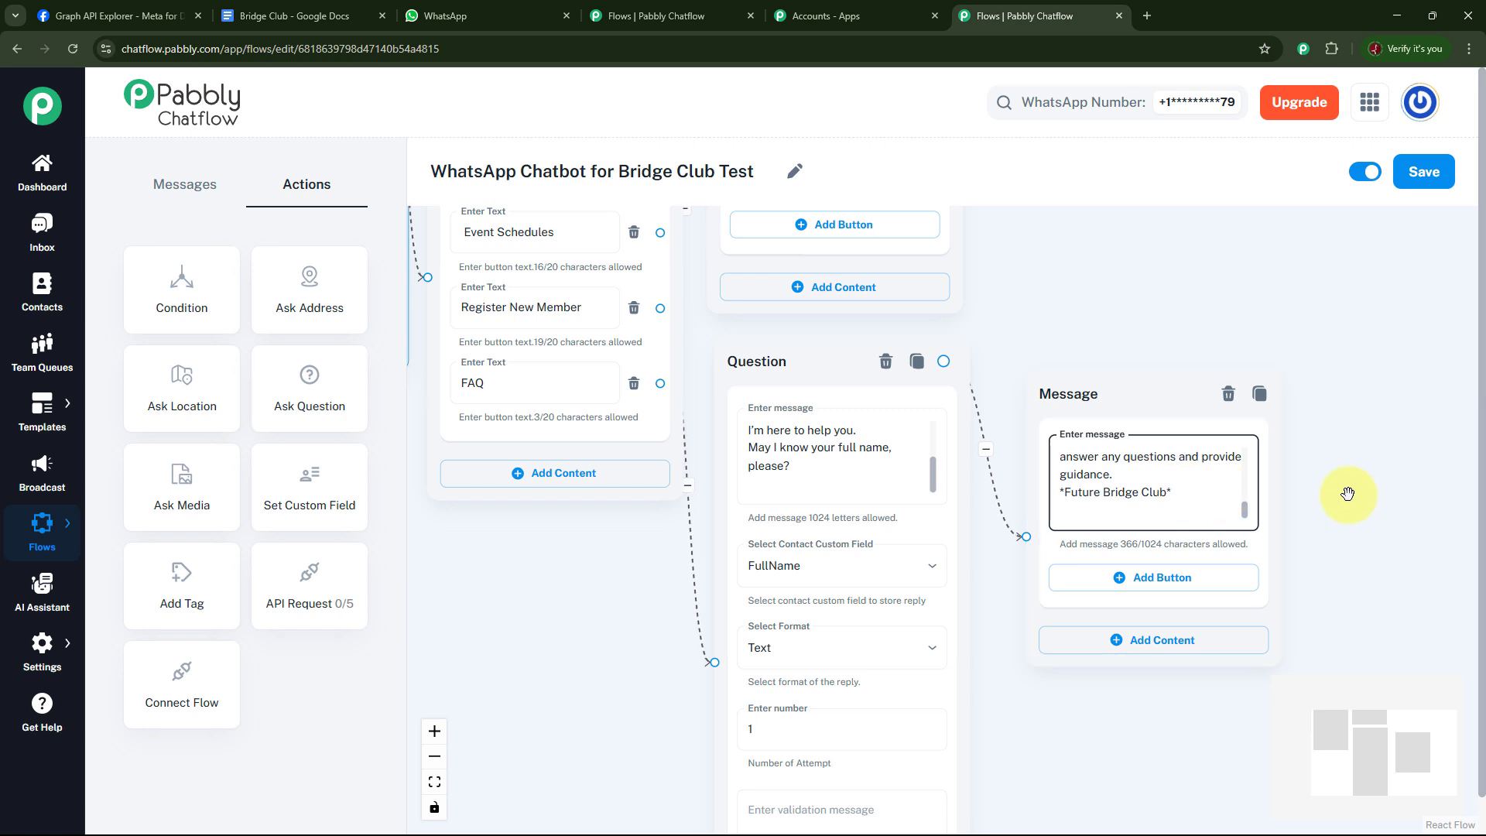
# Connect the FAQ button to a new Text + Button message holding the Frequently Asked Questions on club rules, tournaments and membership.
pyautogui.moveTo(1330, 468); pyautogui.dragTo(1329, 419)
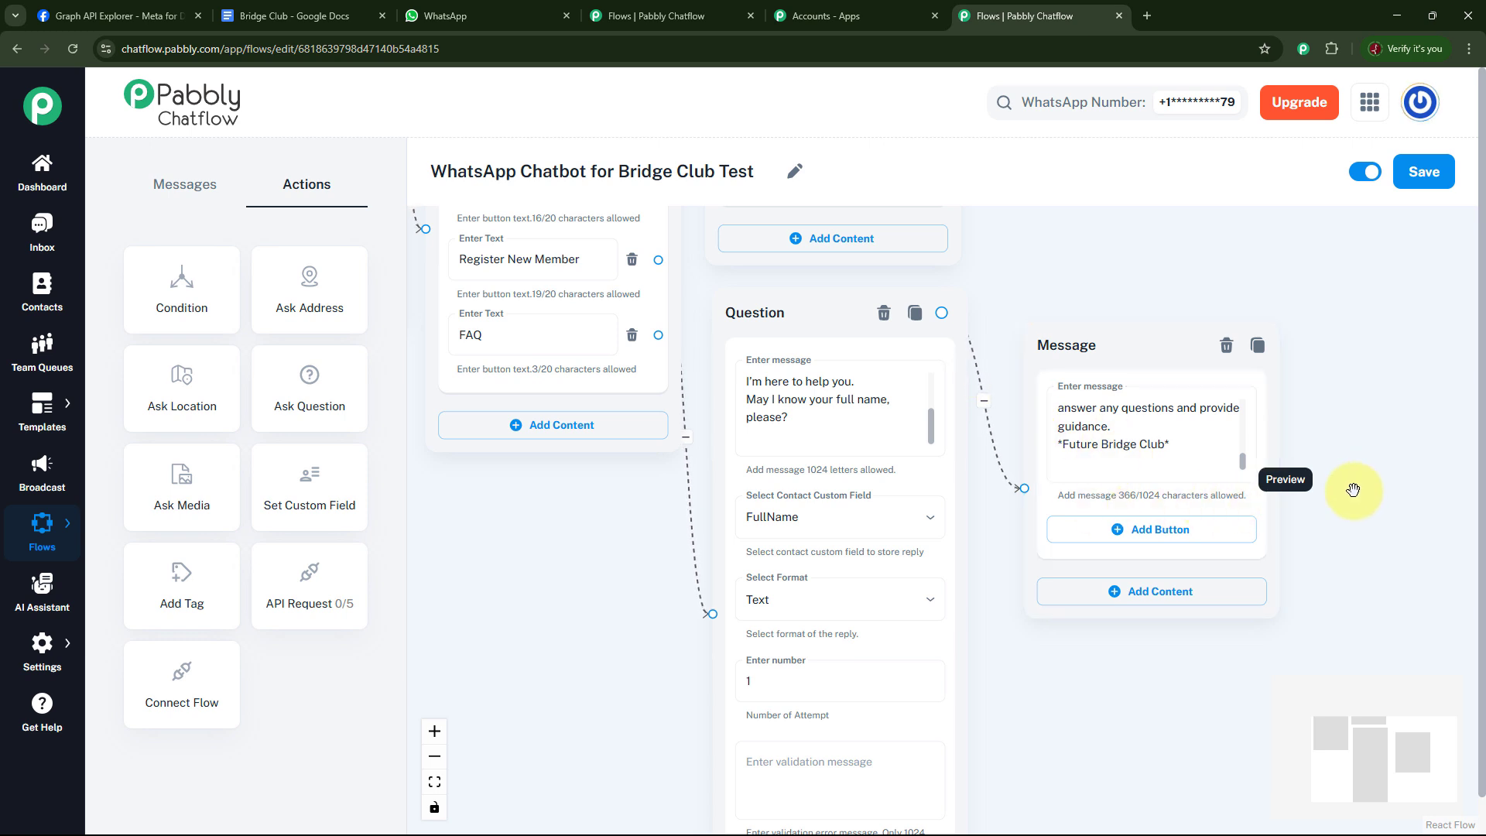
pyautogui.hscroll(-2, 657, 533)
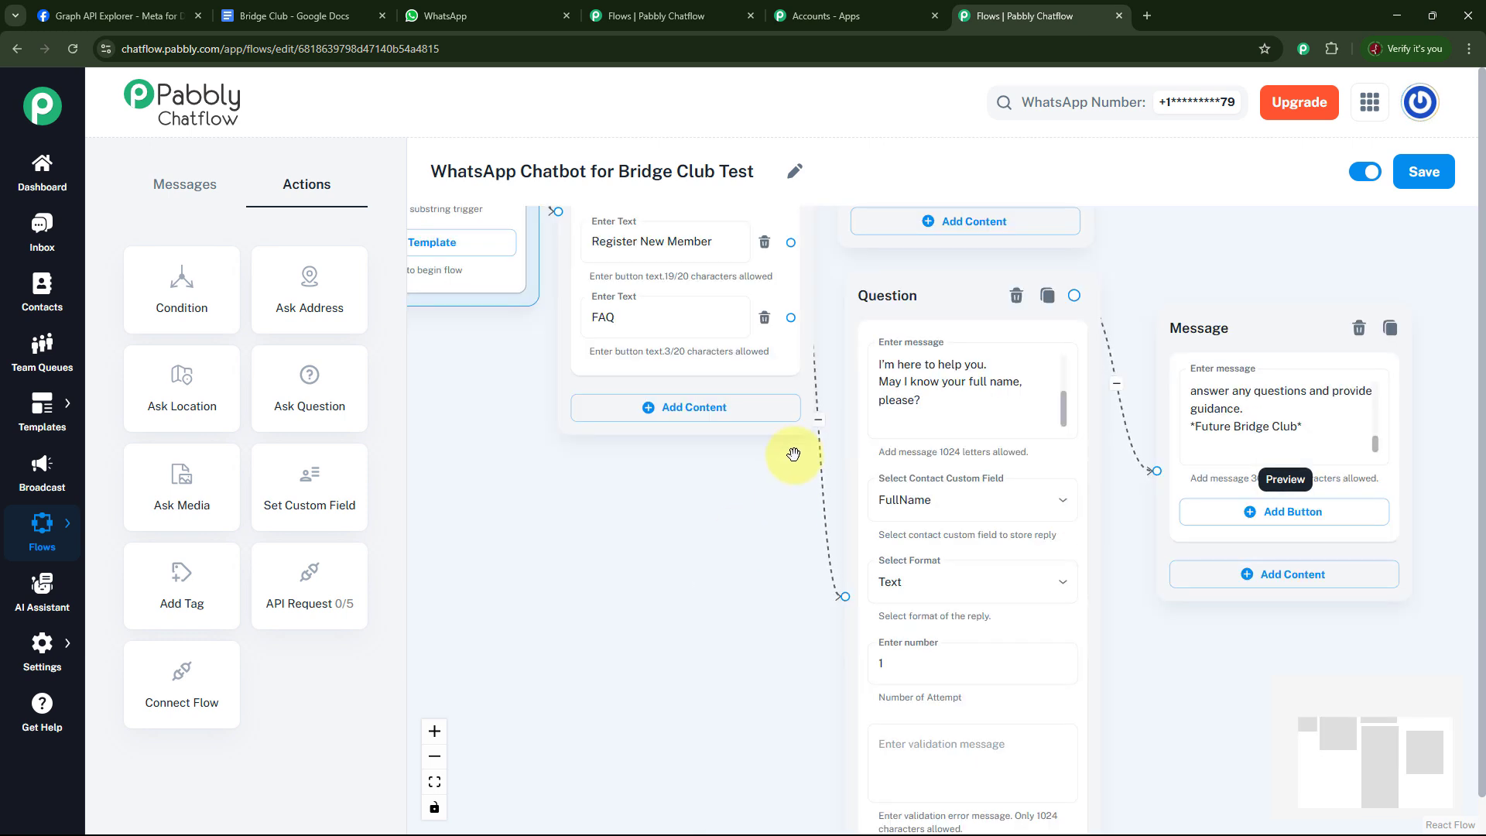
pyautogui.moveTo(789, 316); pyautogui.dragTo(644, 534)
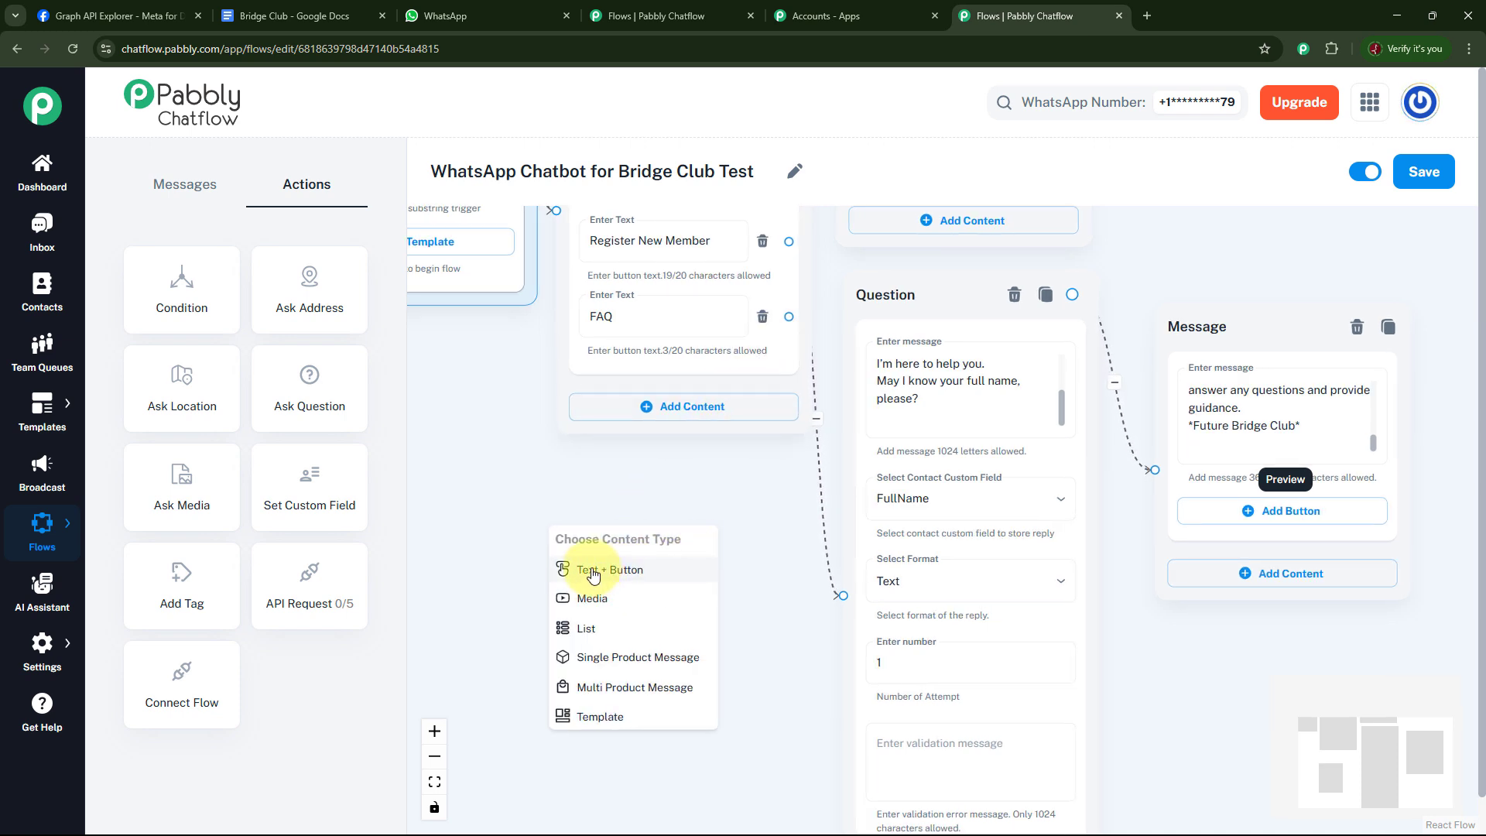
pyautogui.click(654, 573)
pyautogui.moveTo(653, 547); pyautogui.dragTo(654, 470)
pyautogui.hotkey('ctrl', 'v')
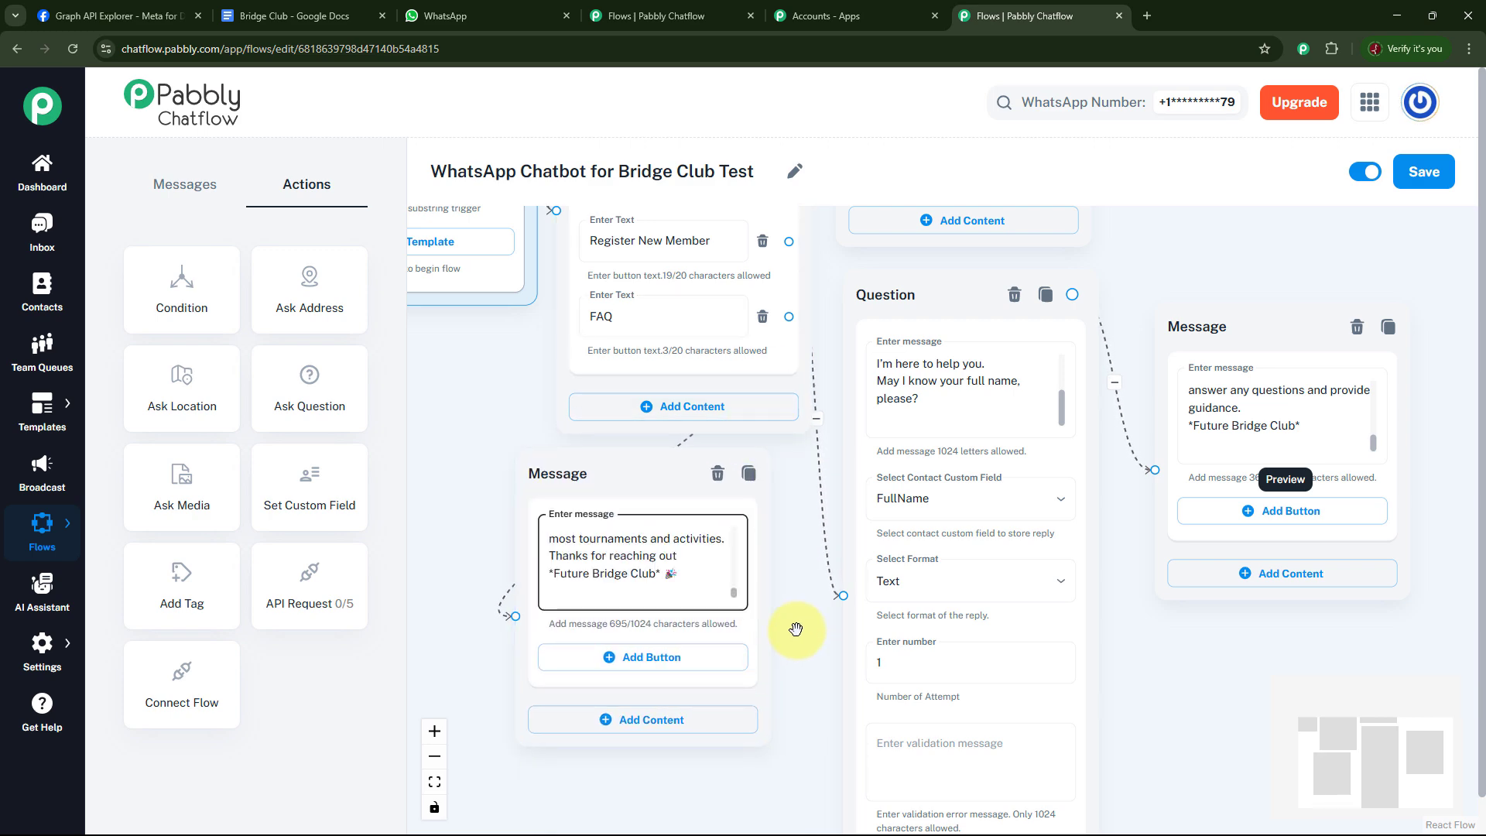
pyautogui.scroll(3, 801, 630)
pyautogui.moveTo(862, 624); pyautogui.dragTo(871, 628)
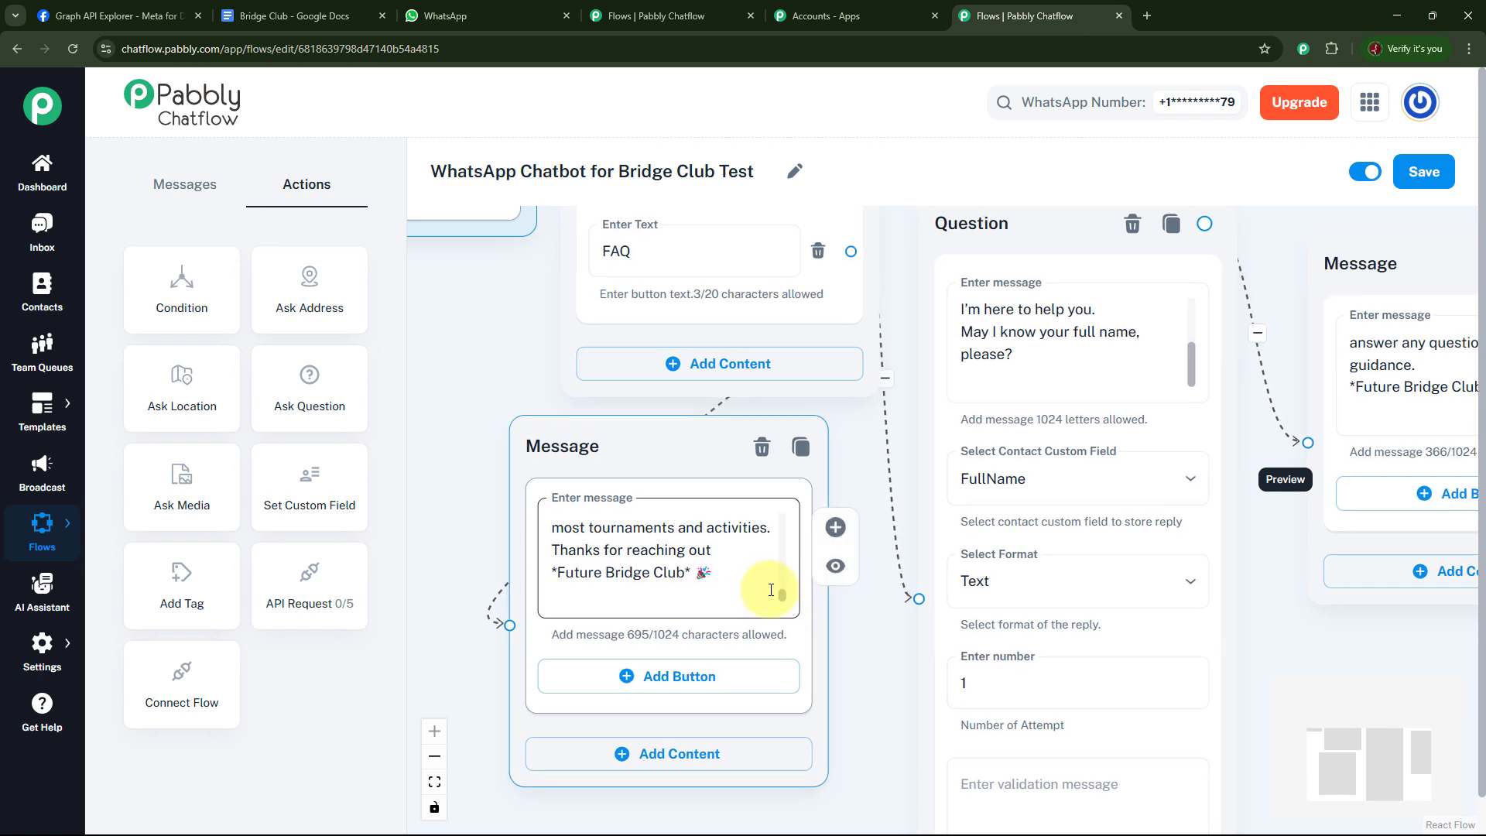
pyautogui.moveTo(782, 596); pyautogui.dragTo(785, 509)
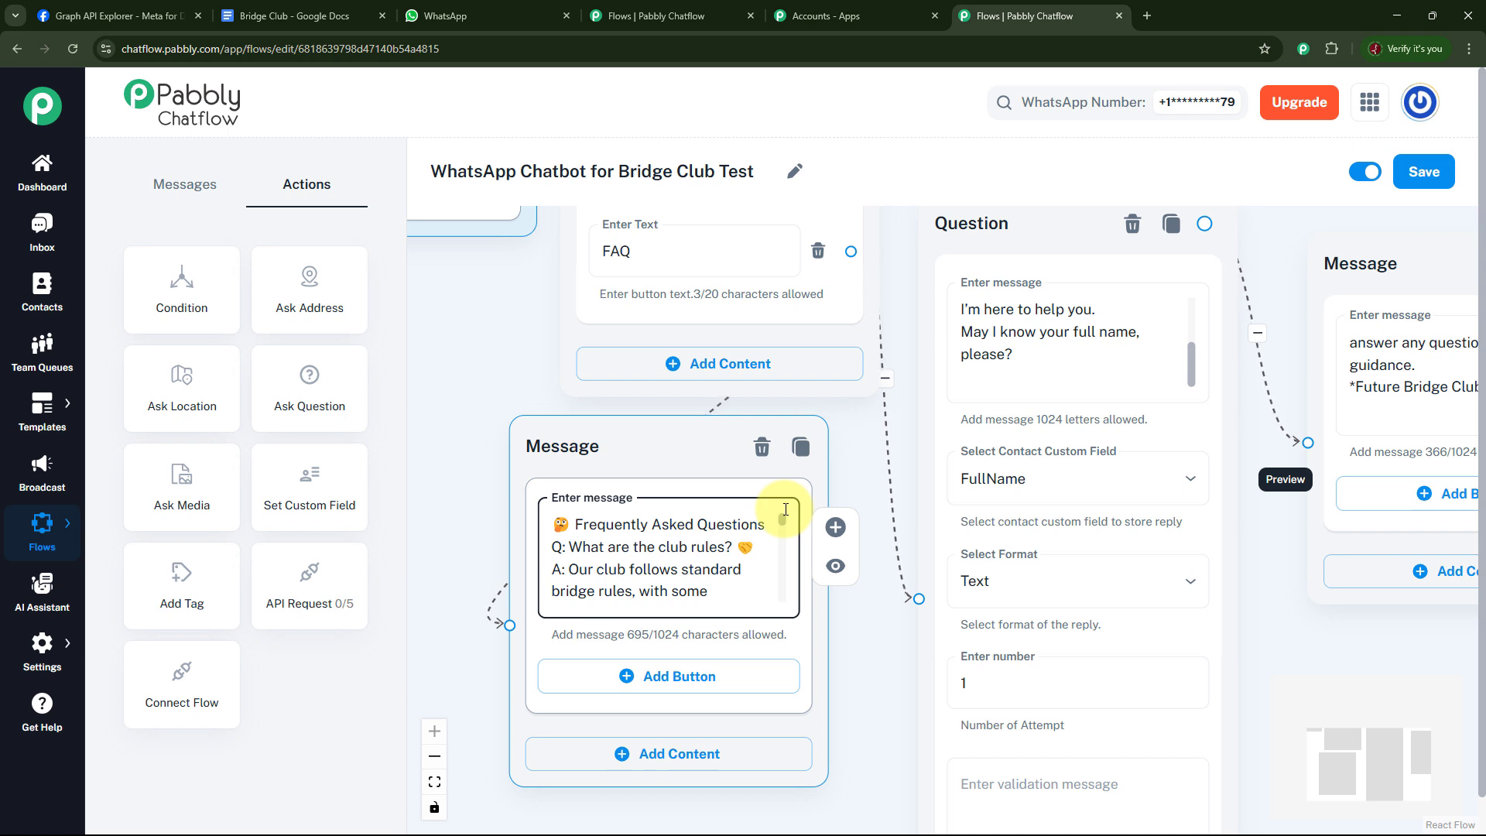
pyautogui.scroll(-1, 784, 526)
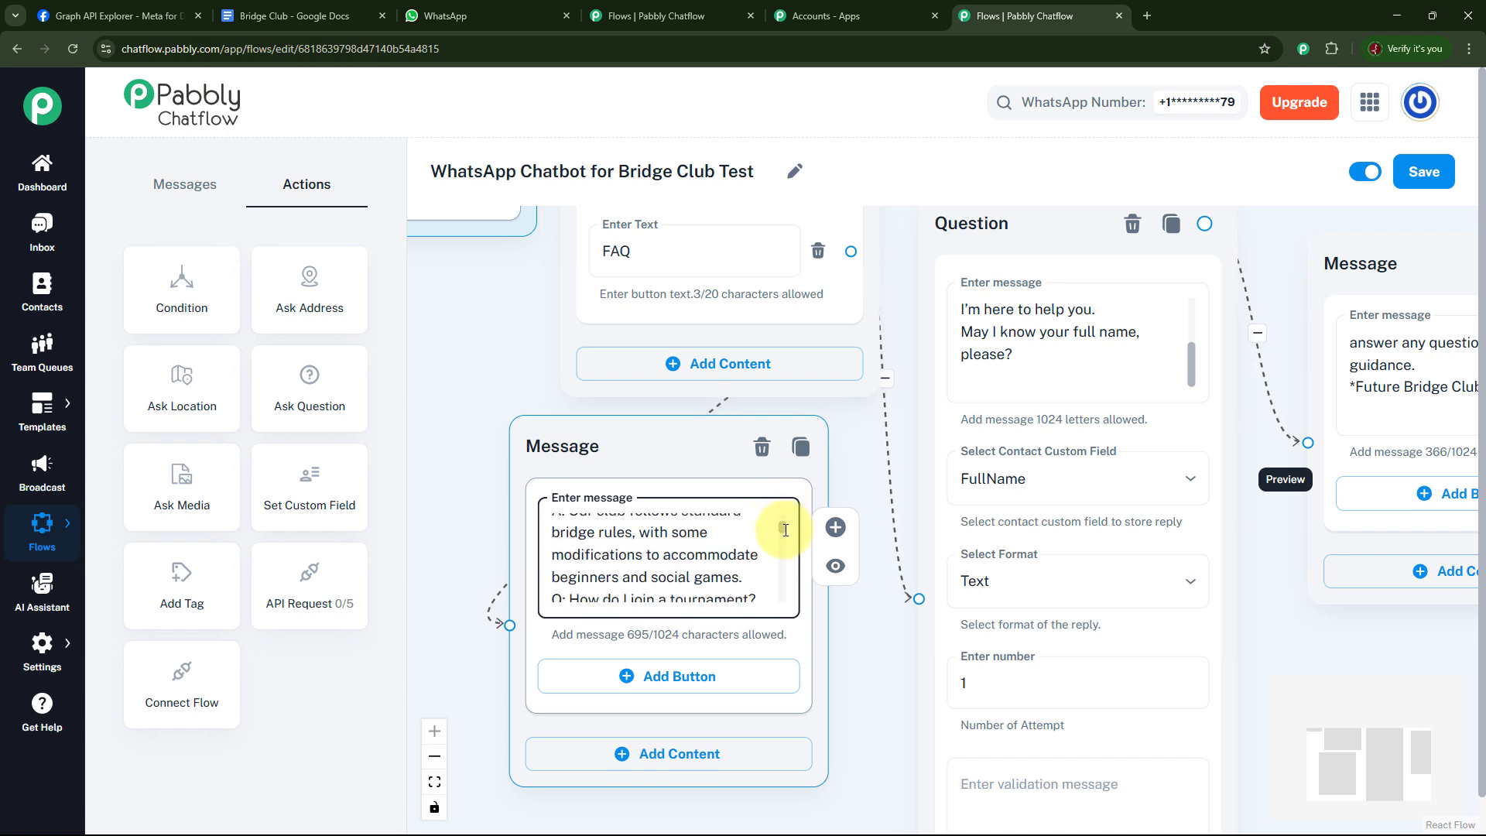
pyautogui.scroll(1, 785, 530)
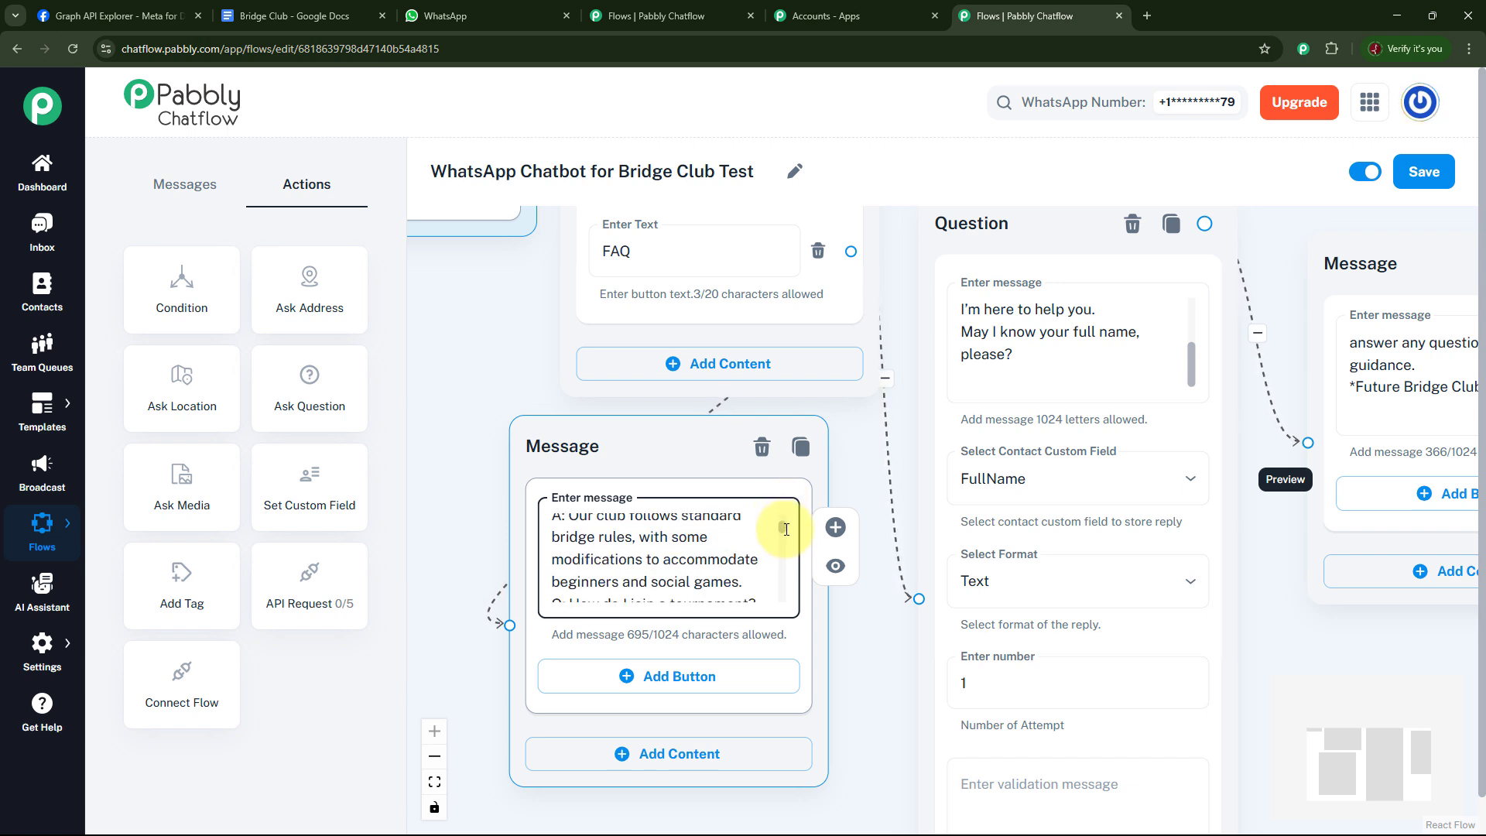
pyautogui.moveTo(783, 532); pyautogui.dragTo(770, 598)
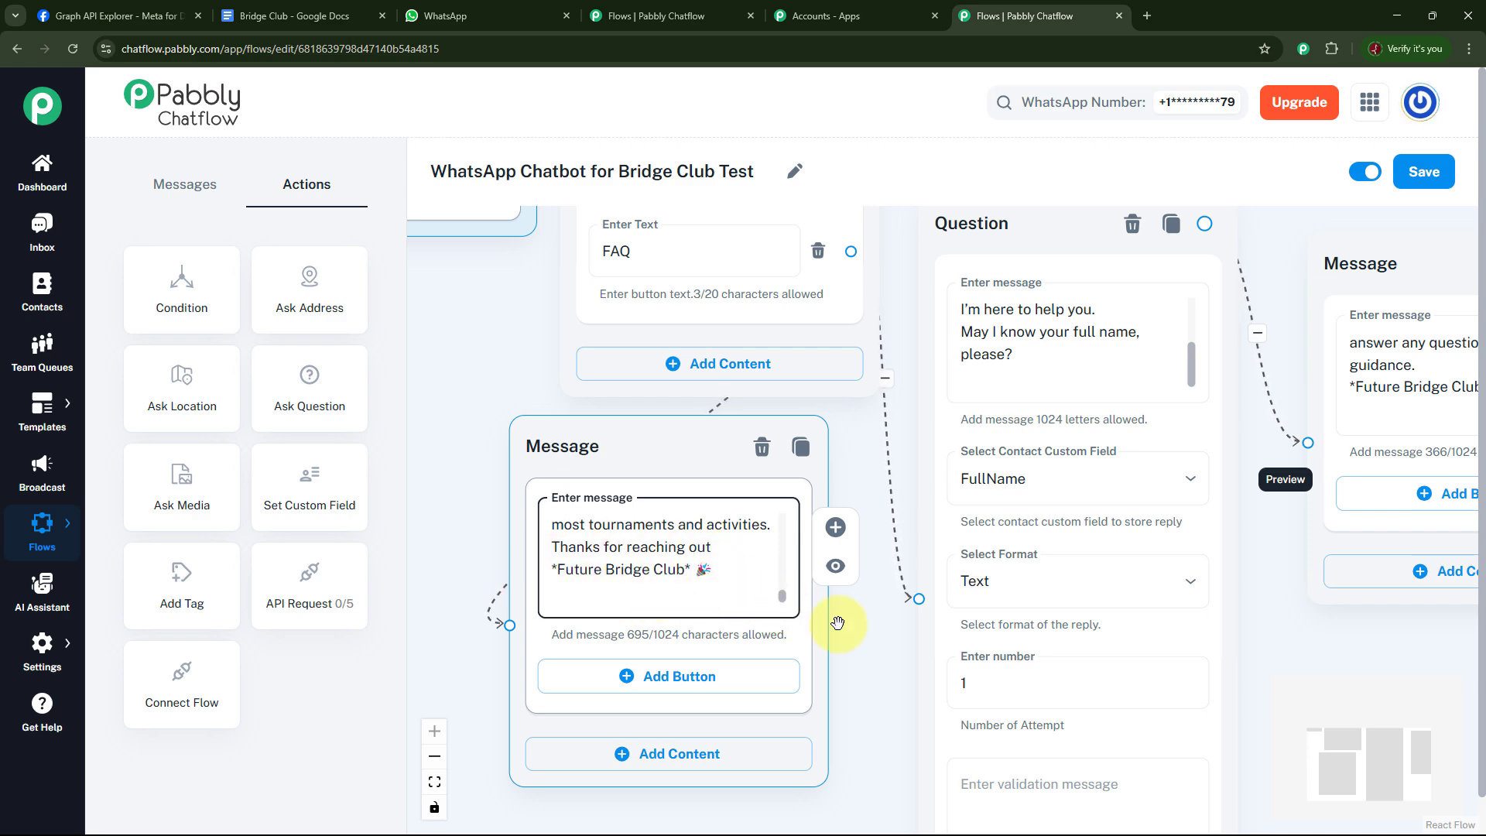
# Arrange the view to show the whole Bridge Club flow and save it.
pyautogui.moveTo(872, 636); pyautogui.dragTo(794, 673)
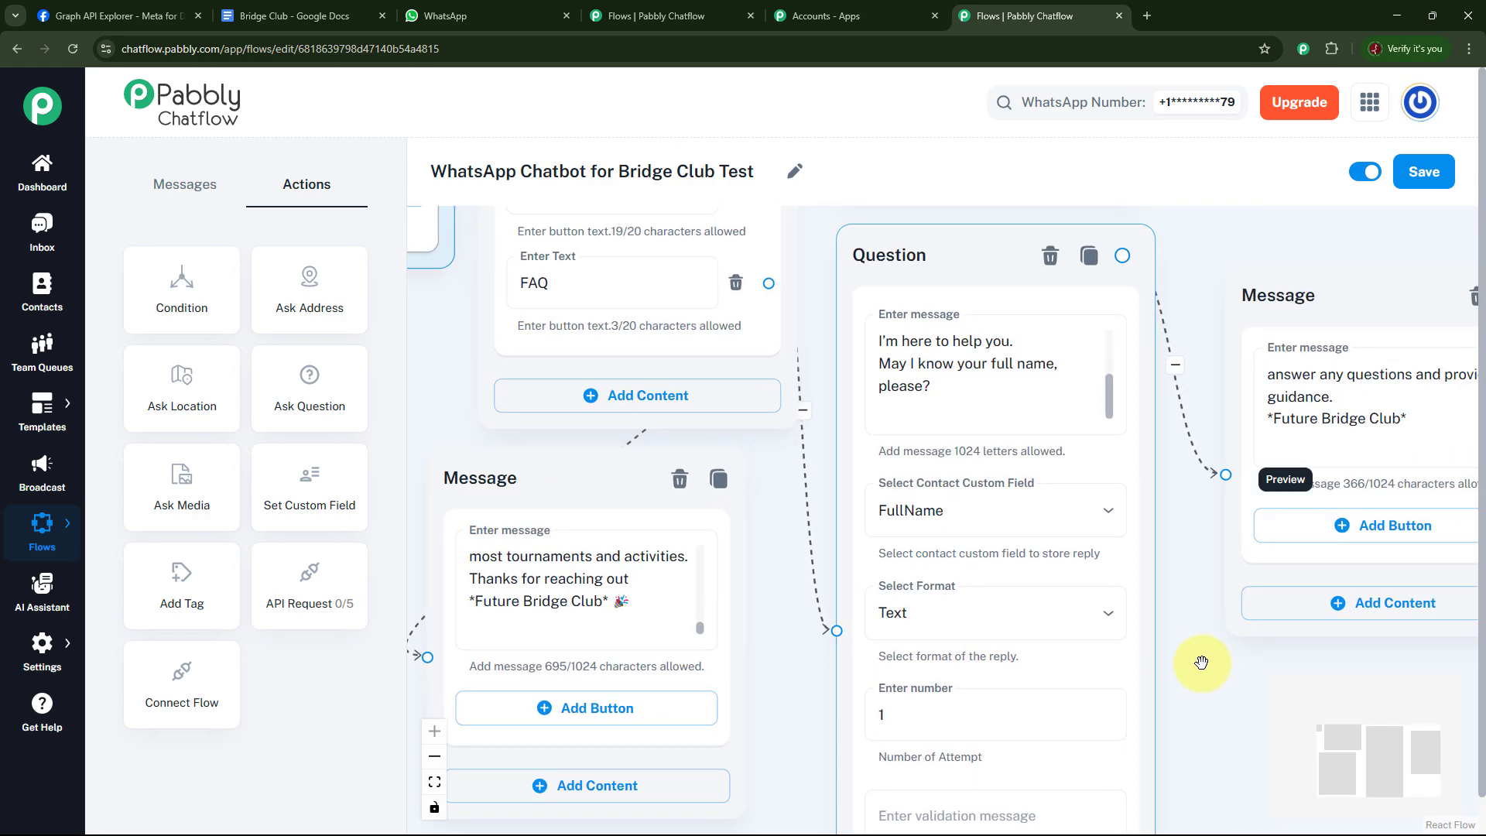
pyautogui.moveTo(1220, 664); pyautogui.dragTo(1139, 614)
pyautogui.scroll(-3, 1154, 649)
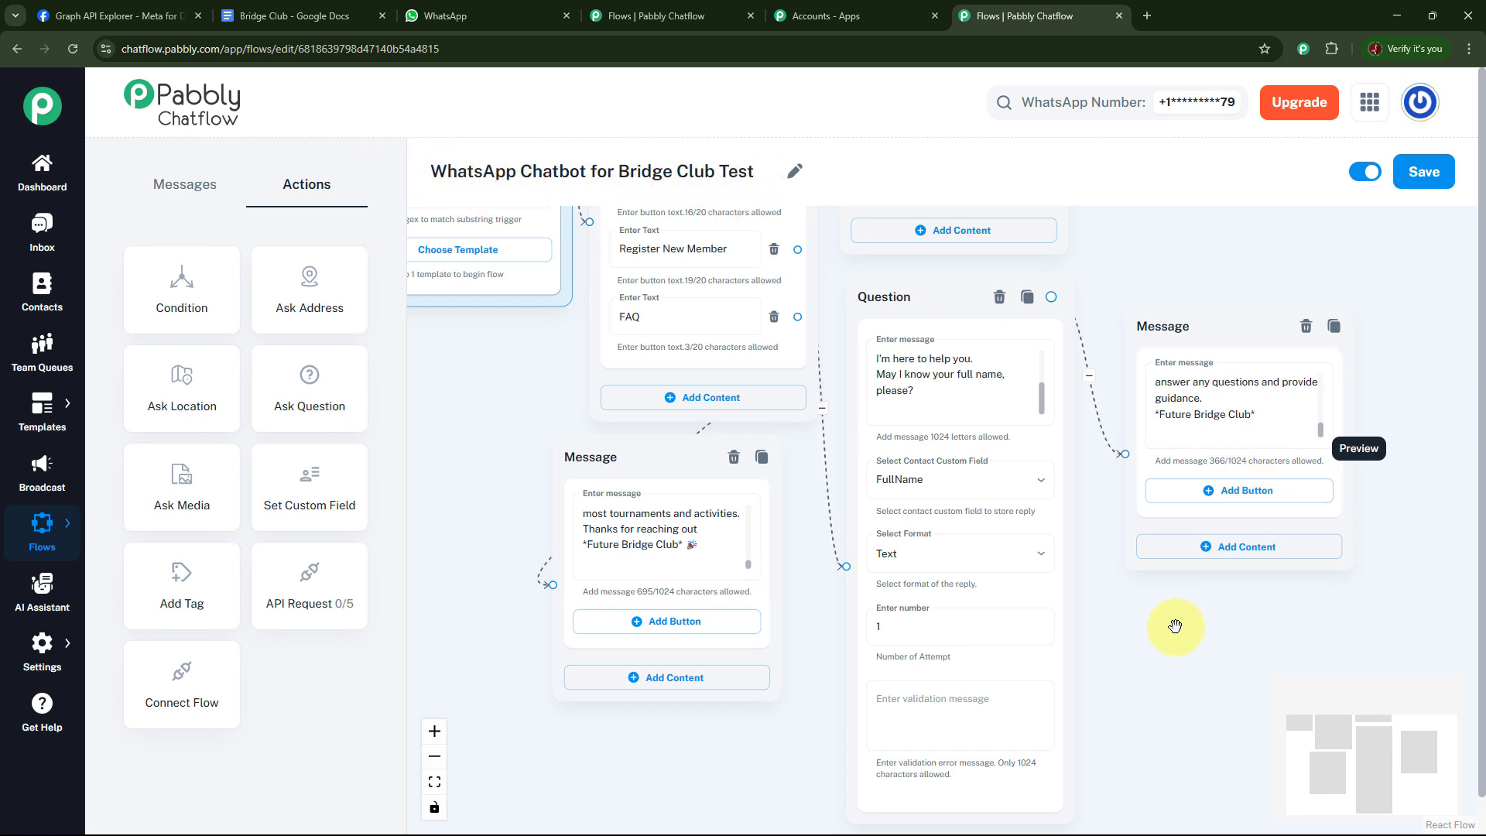
pyautogui.scroll(-5, 1174, 625)
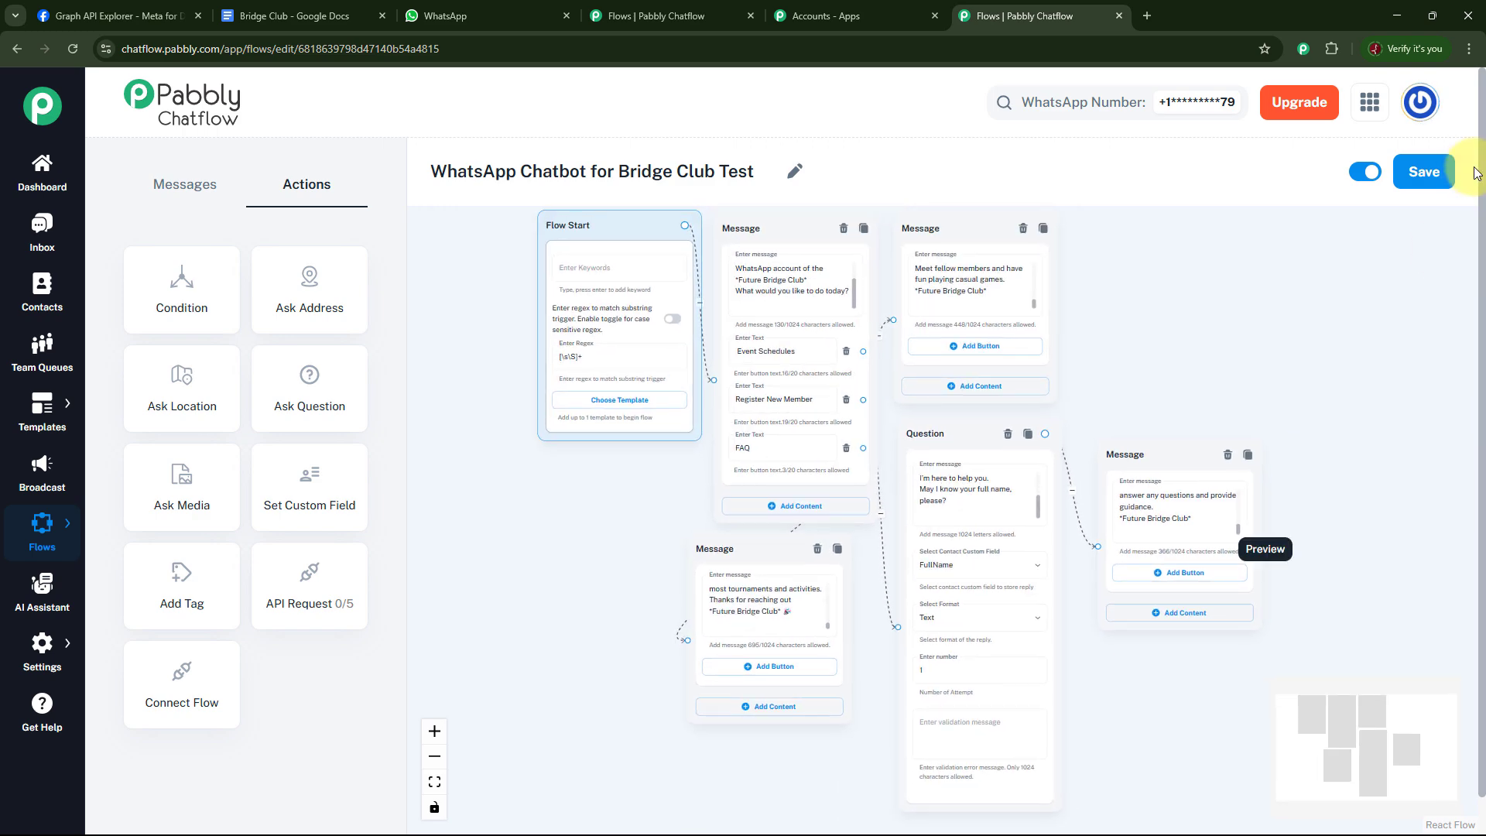
pyautogui.click(1423, 171)
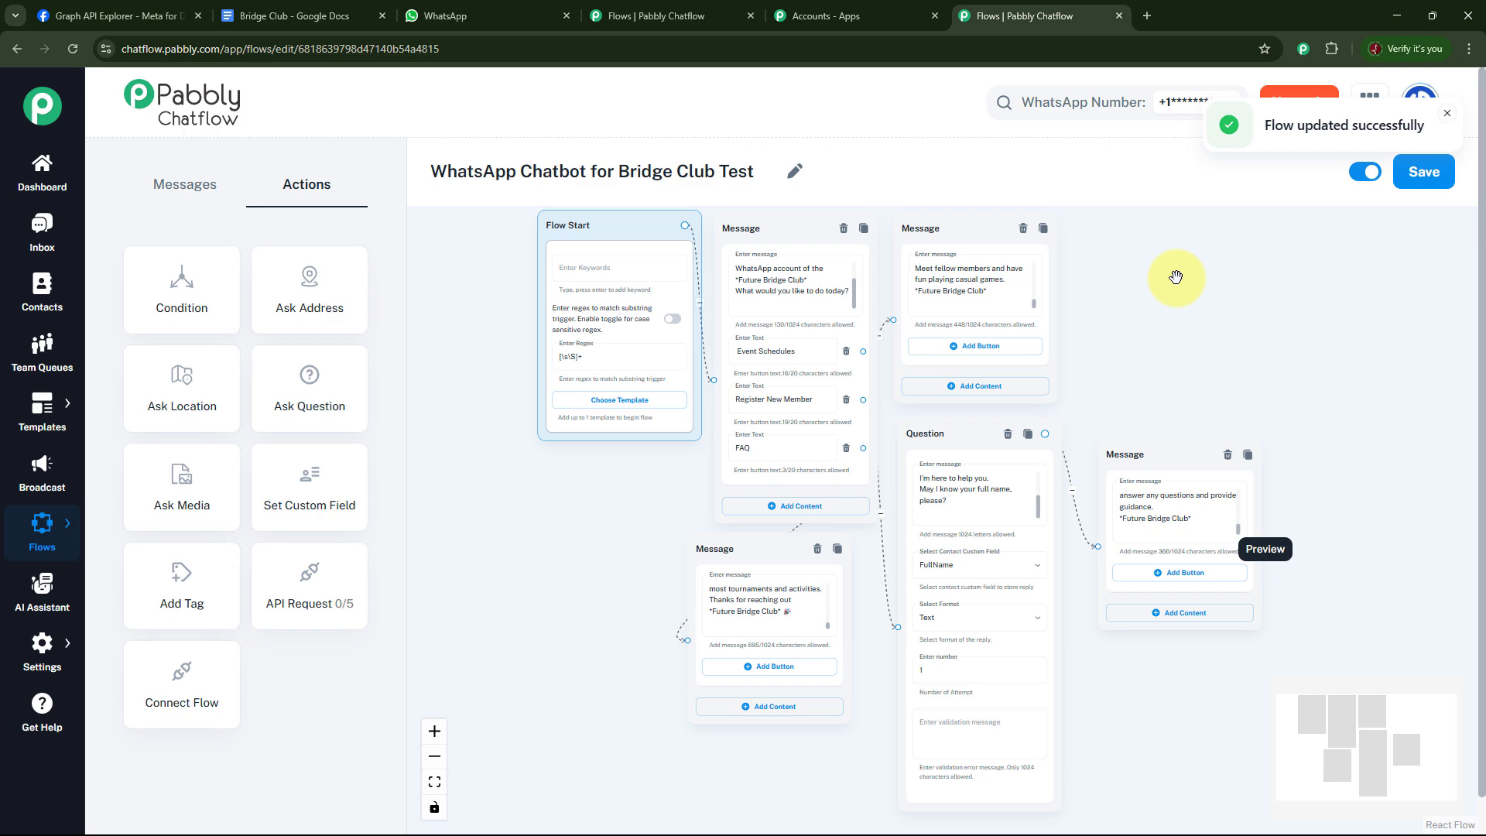
# Switch to WhatsApp Web and clear the Bridge Club Business chat.
pyautogui.click(439, 13)
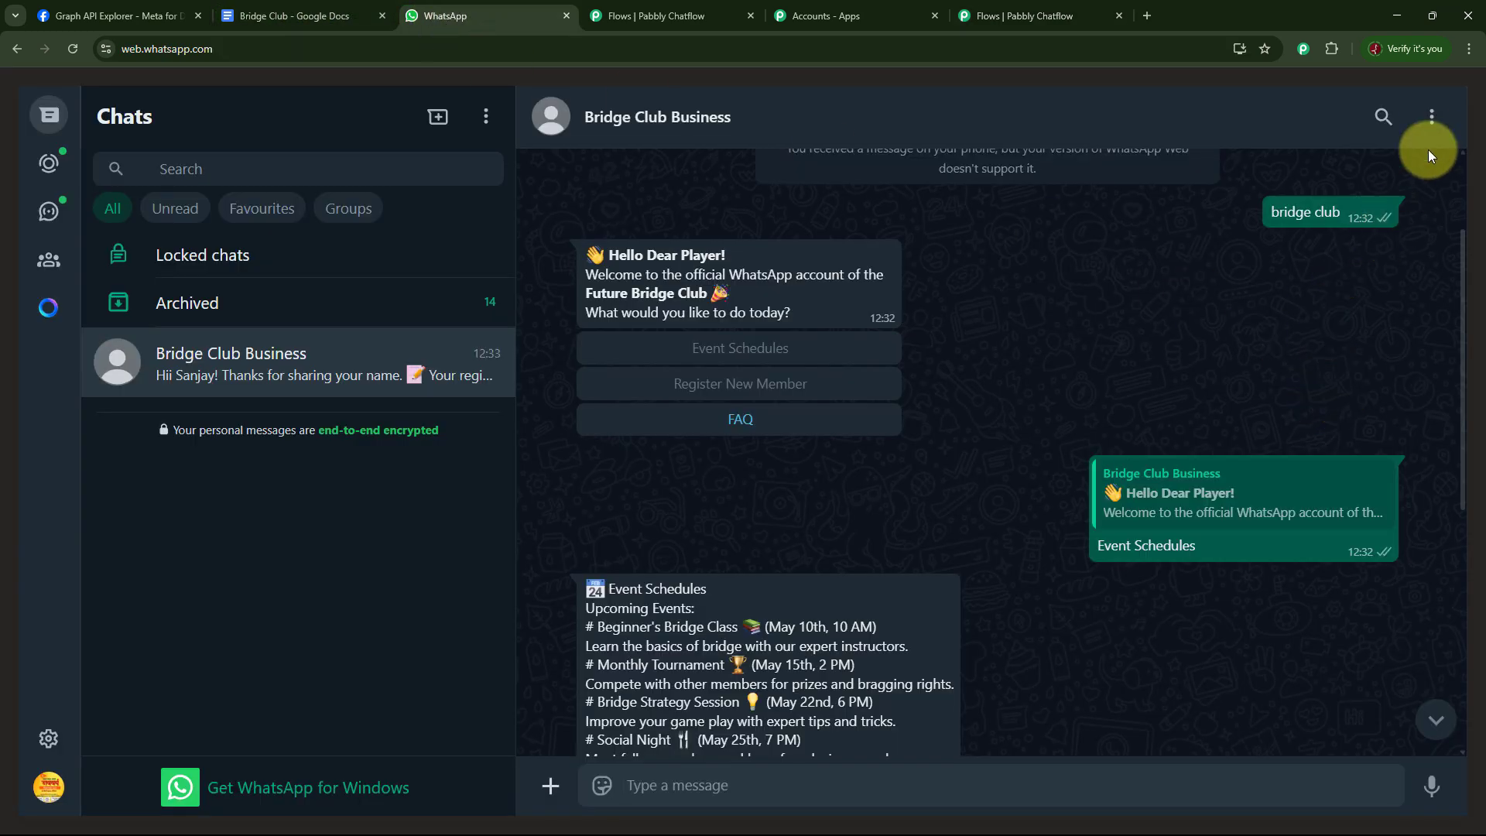
pyautogui.click(1430, 122)
pyautogui.click(1307, 439)
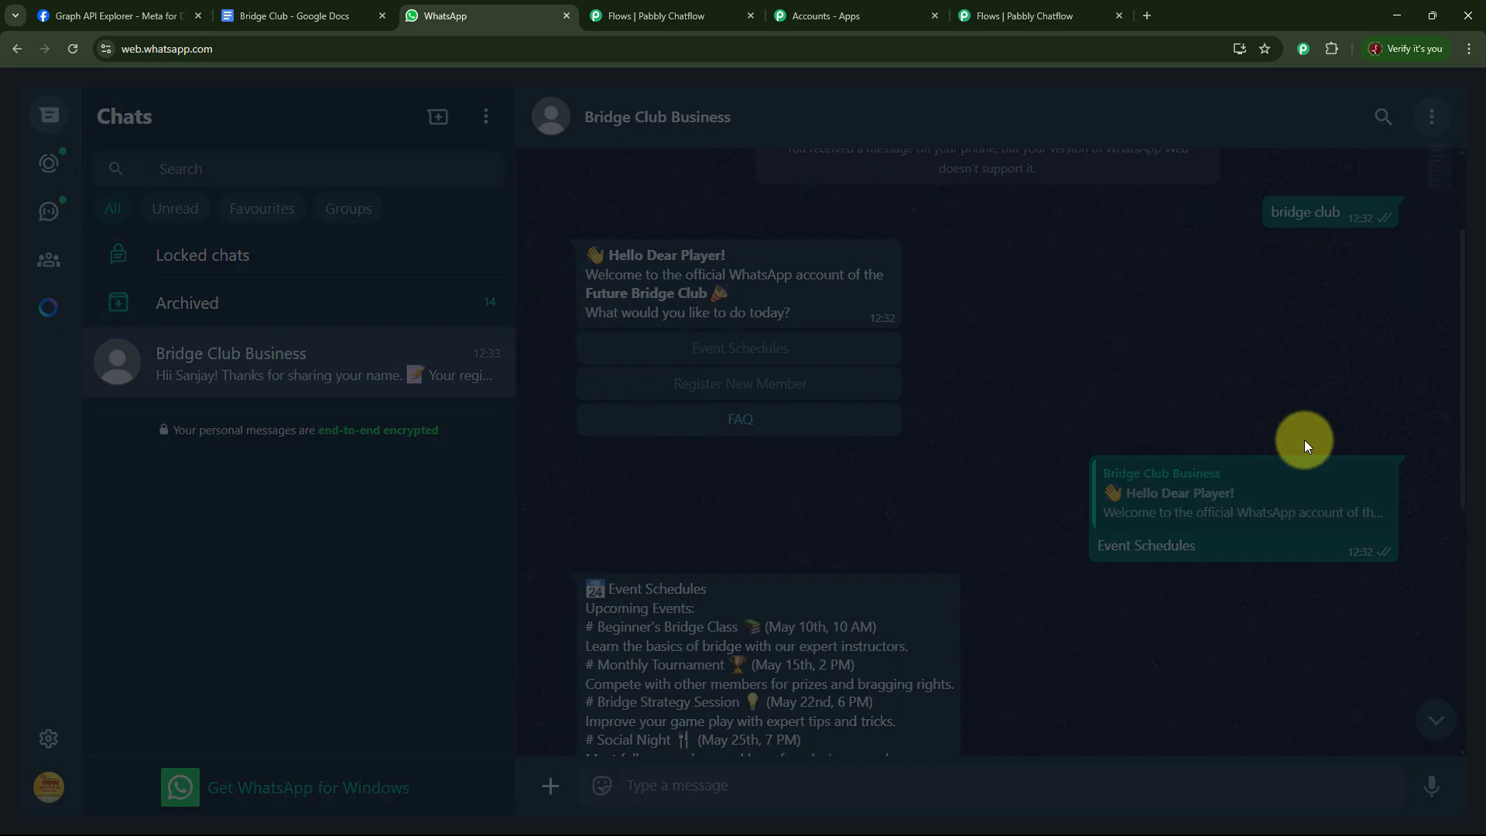
pyautogui.click(939, 524)
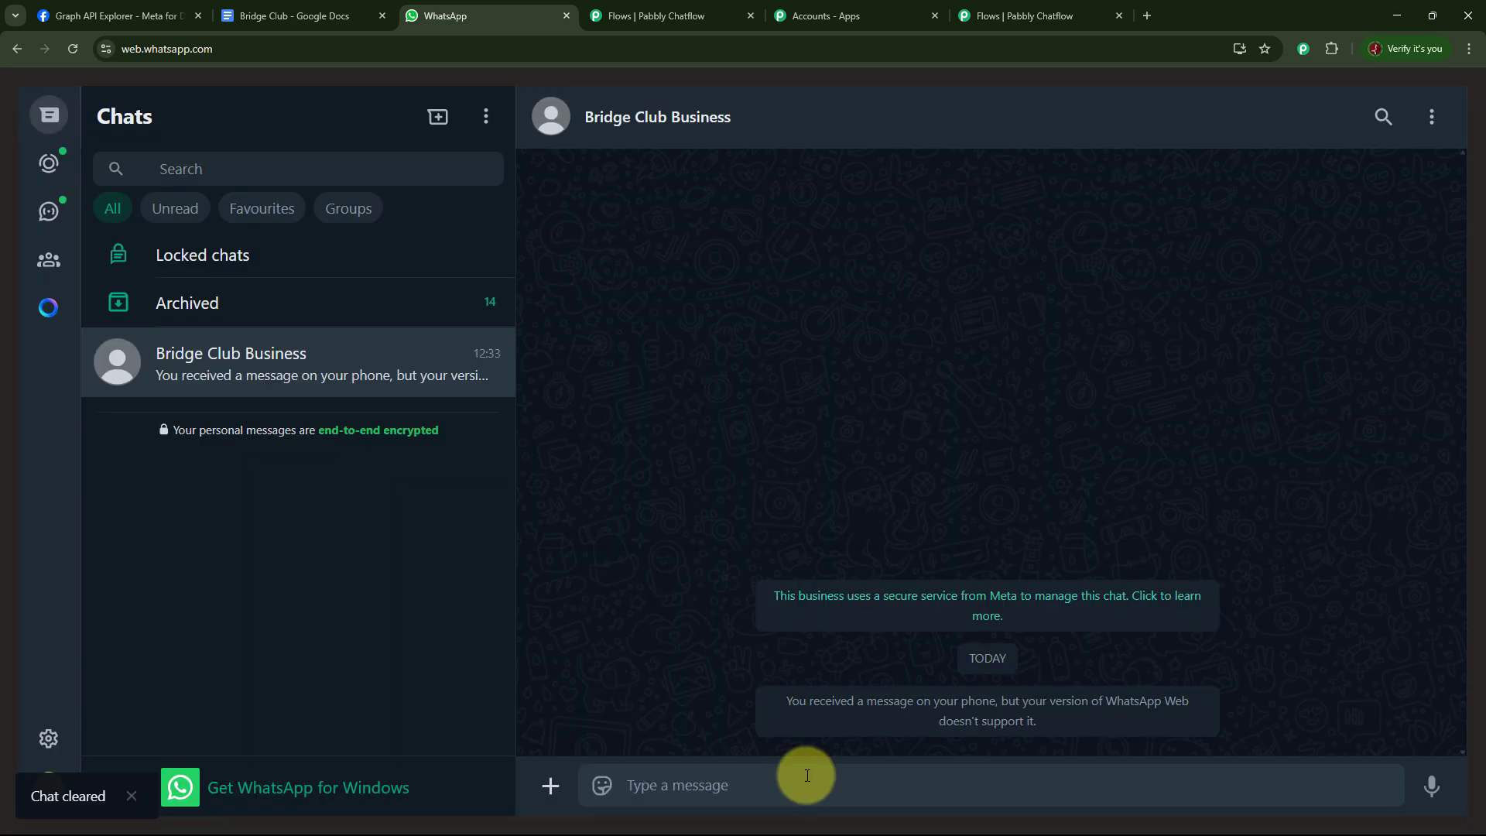
# Test the chatbot by sending "bridge club" and choosing the Event Schedules and FAQ options in its welcome message.
pyautogui.click(807, 775)
pyautogui.write('bridge club')
pyautogui.press('Return')
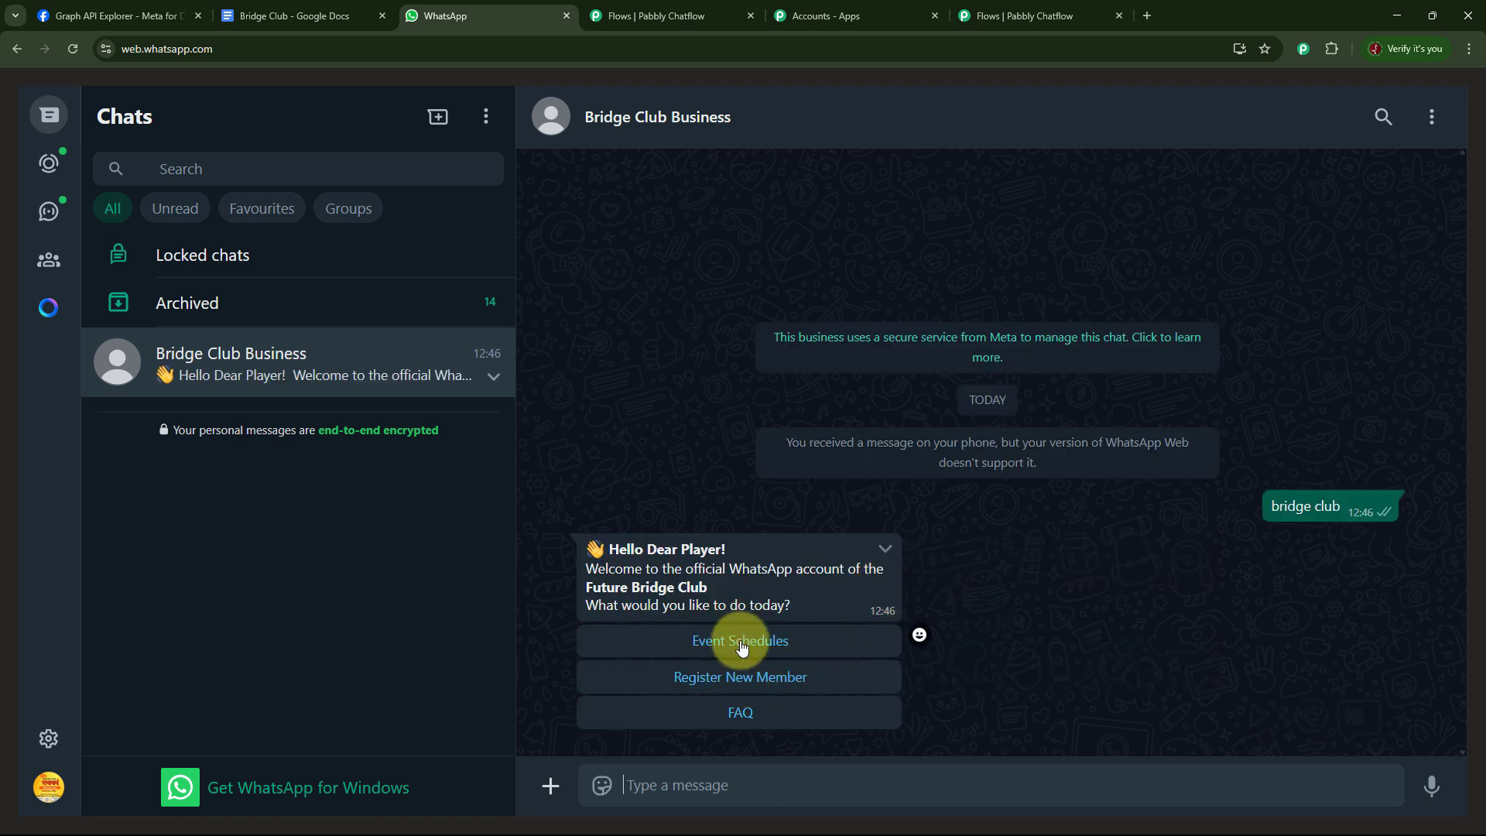
pyautogui.click(658, 642)
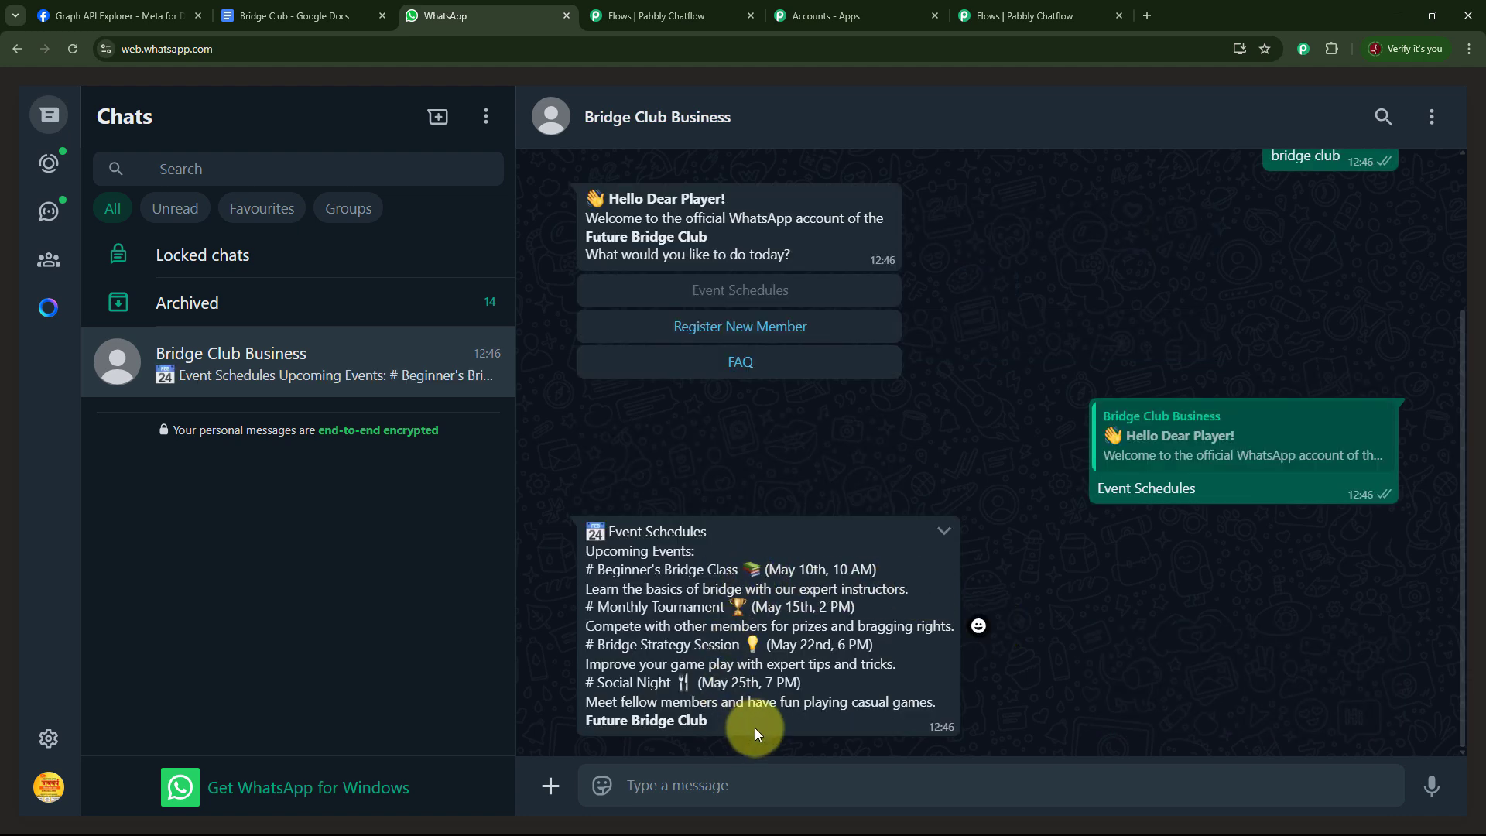
pyautogui.click(754, 362)
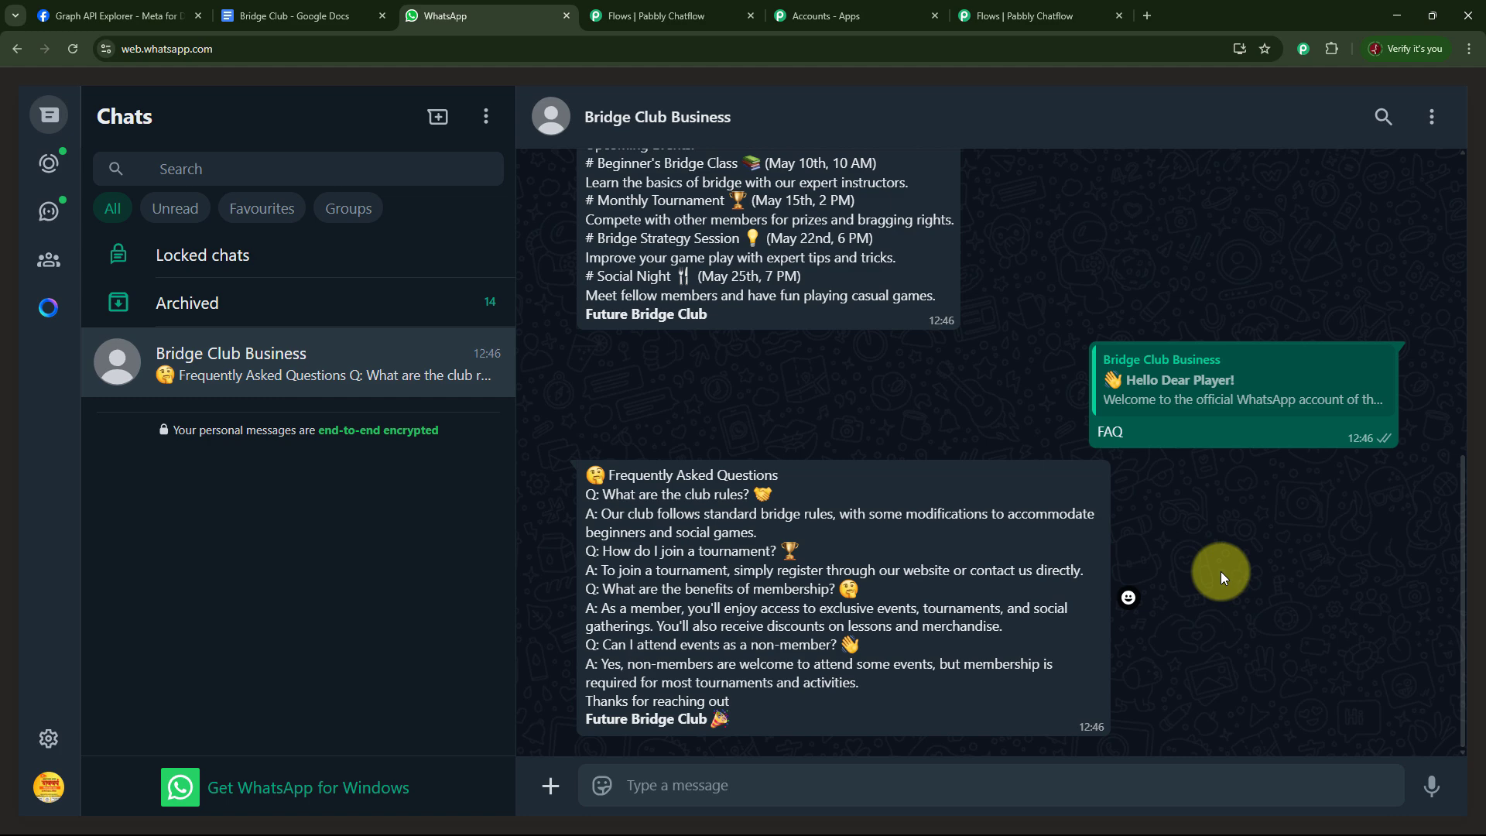
# Switch back to Pabbly Chatflow, review the contact's test conversation in the inbox through the FAQ reply, and open the dashboard.
pyautogui.click(1028, 18)
pyautogui.click(44, 233)
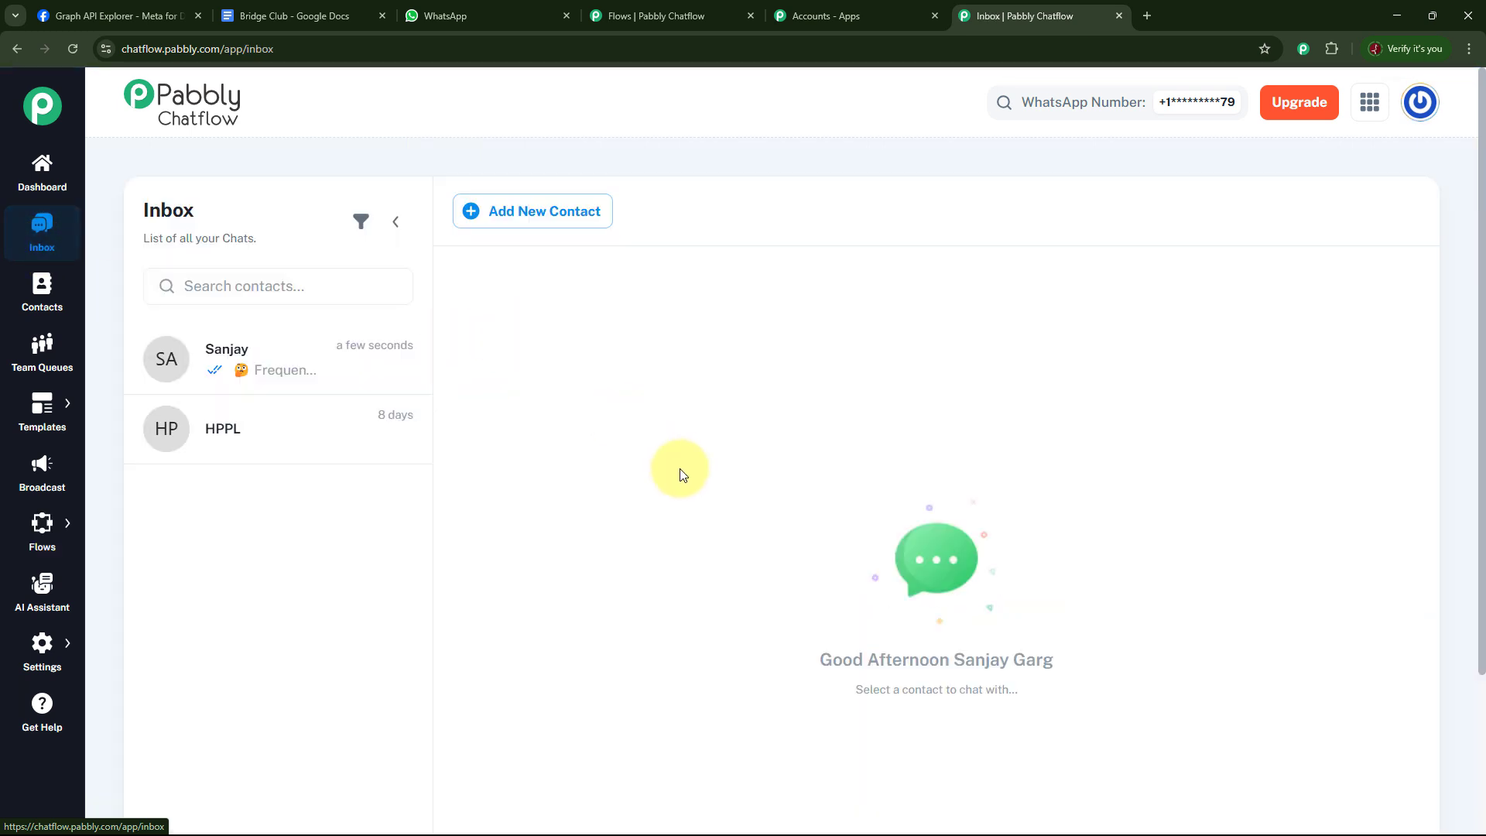
pyautogui.click(230, 362)
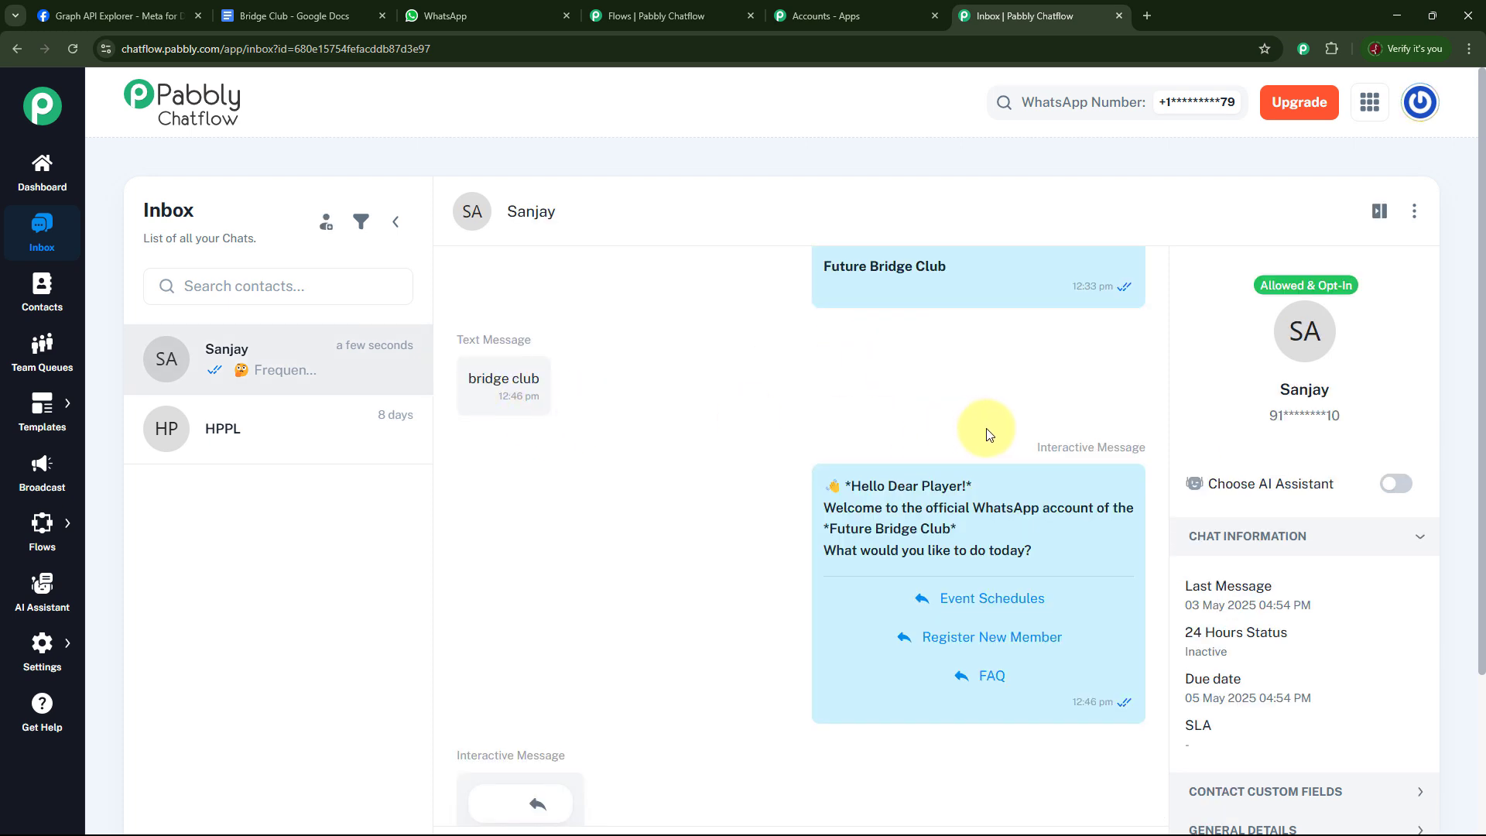
pyautogui.scroll(-4, 1068, 557)
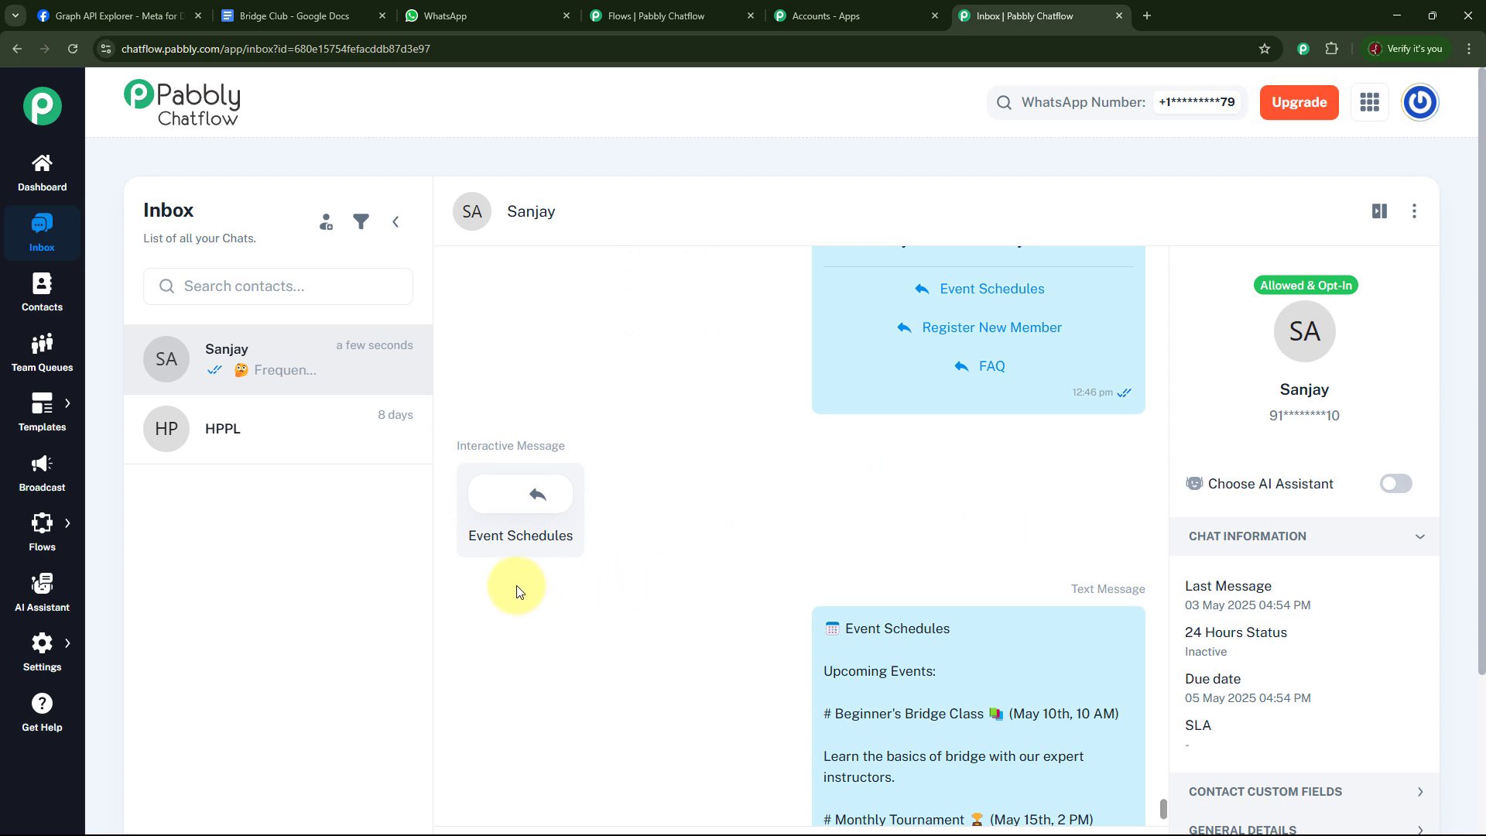
pyautogui.scroll(-3, 890, 499)
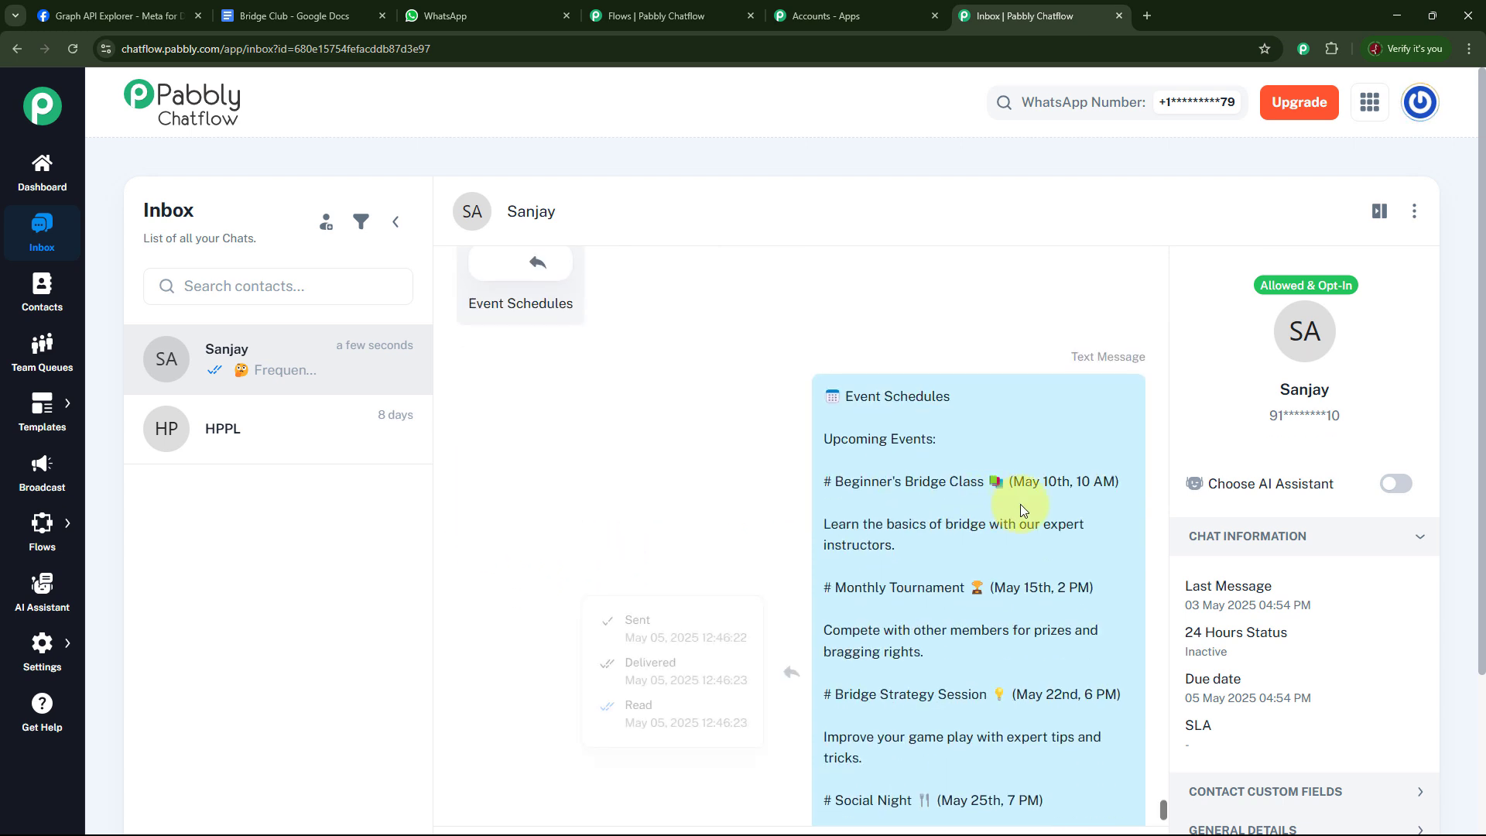
pyautogui.scroll(-7, 1020, 504)
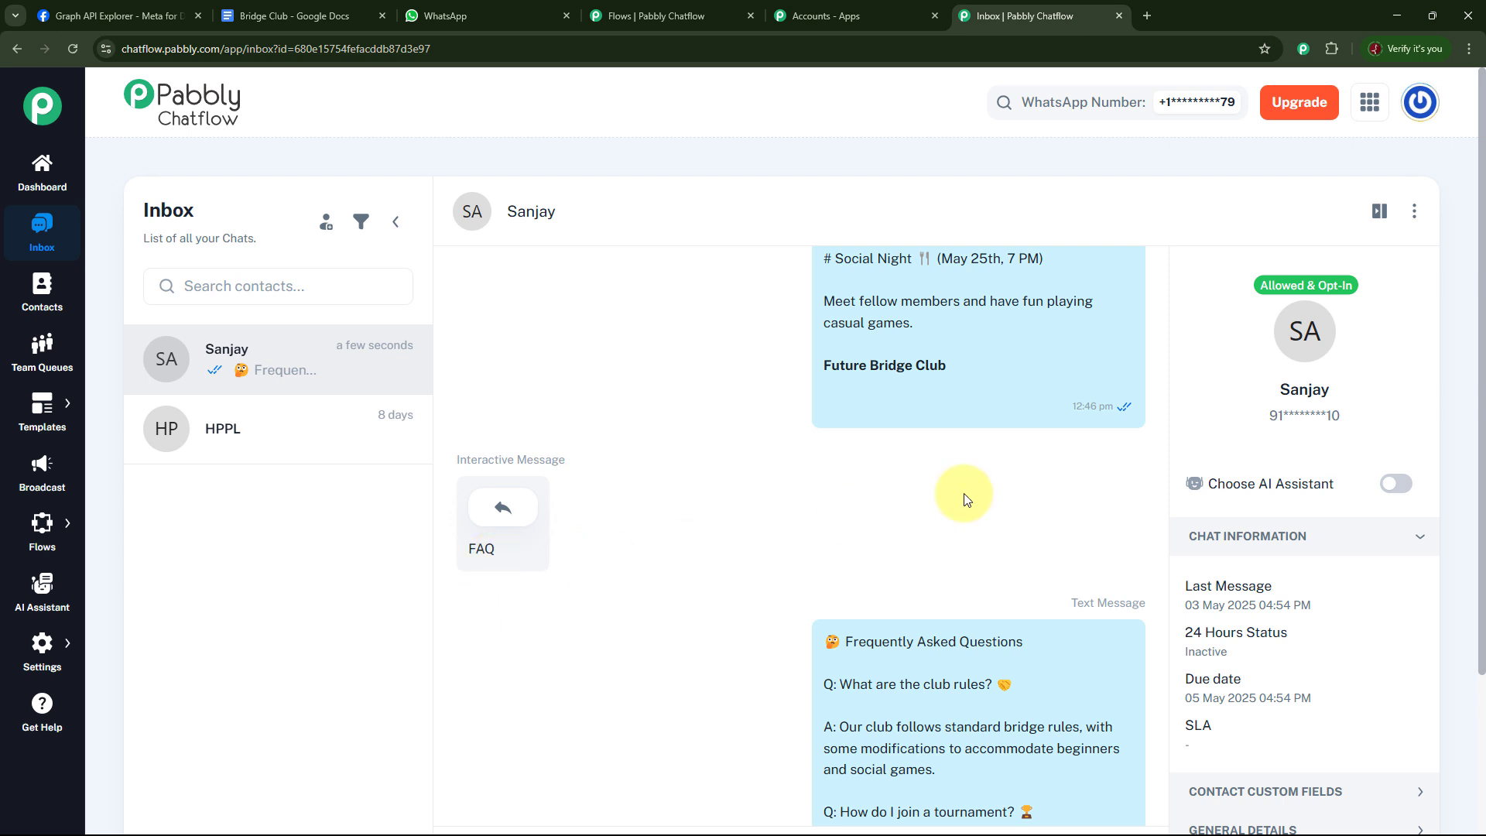
pyautogui.scroll(-7, 965, 499)
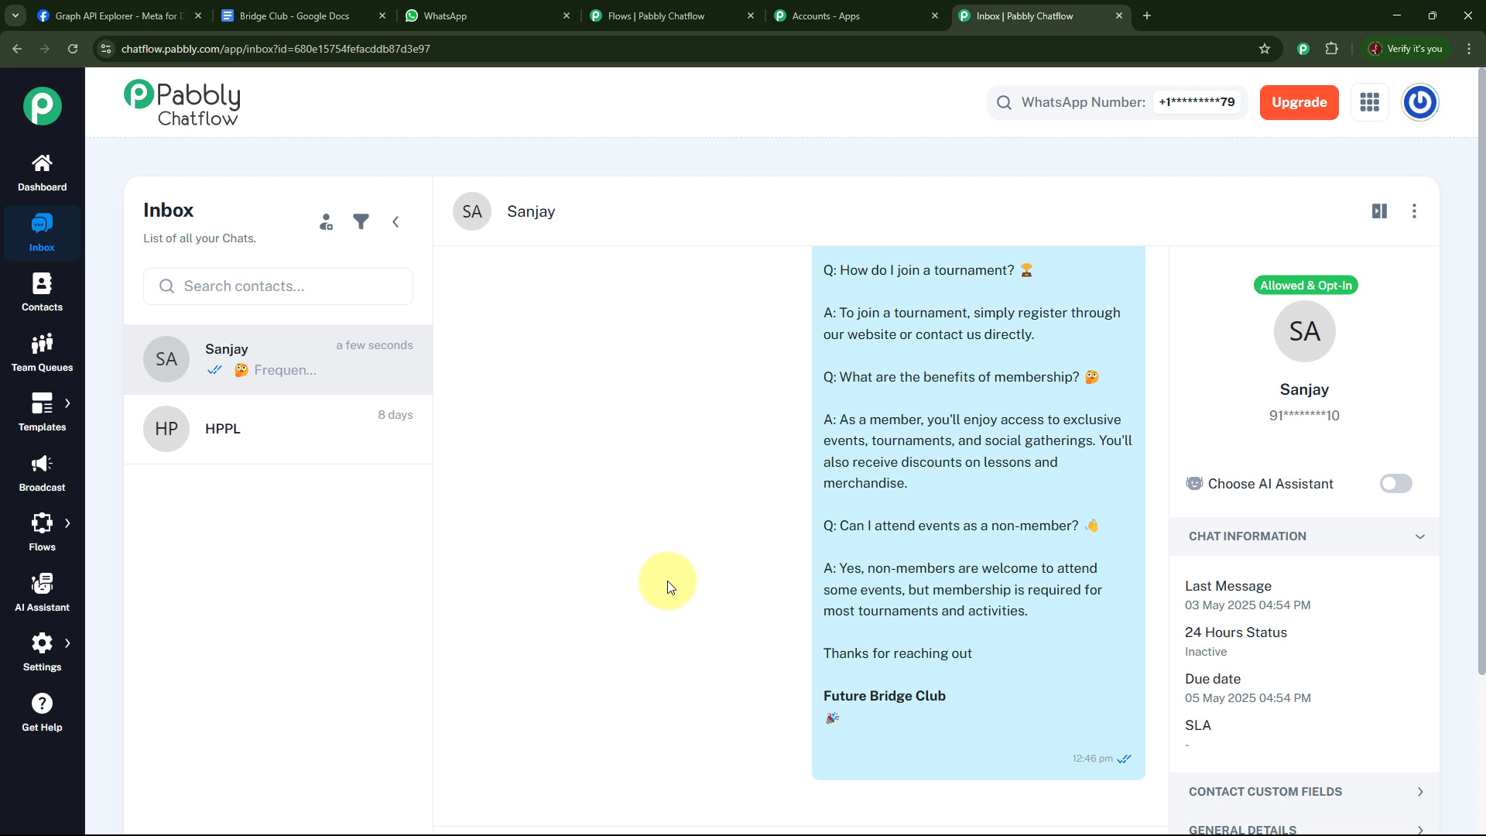
pyautogui.click(42, 171)
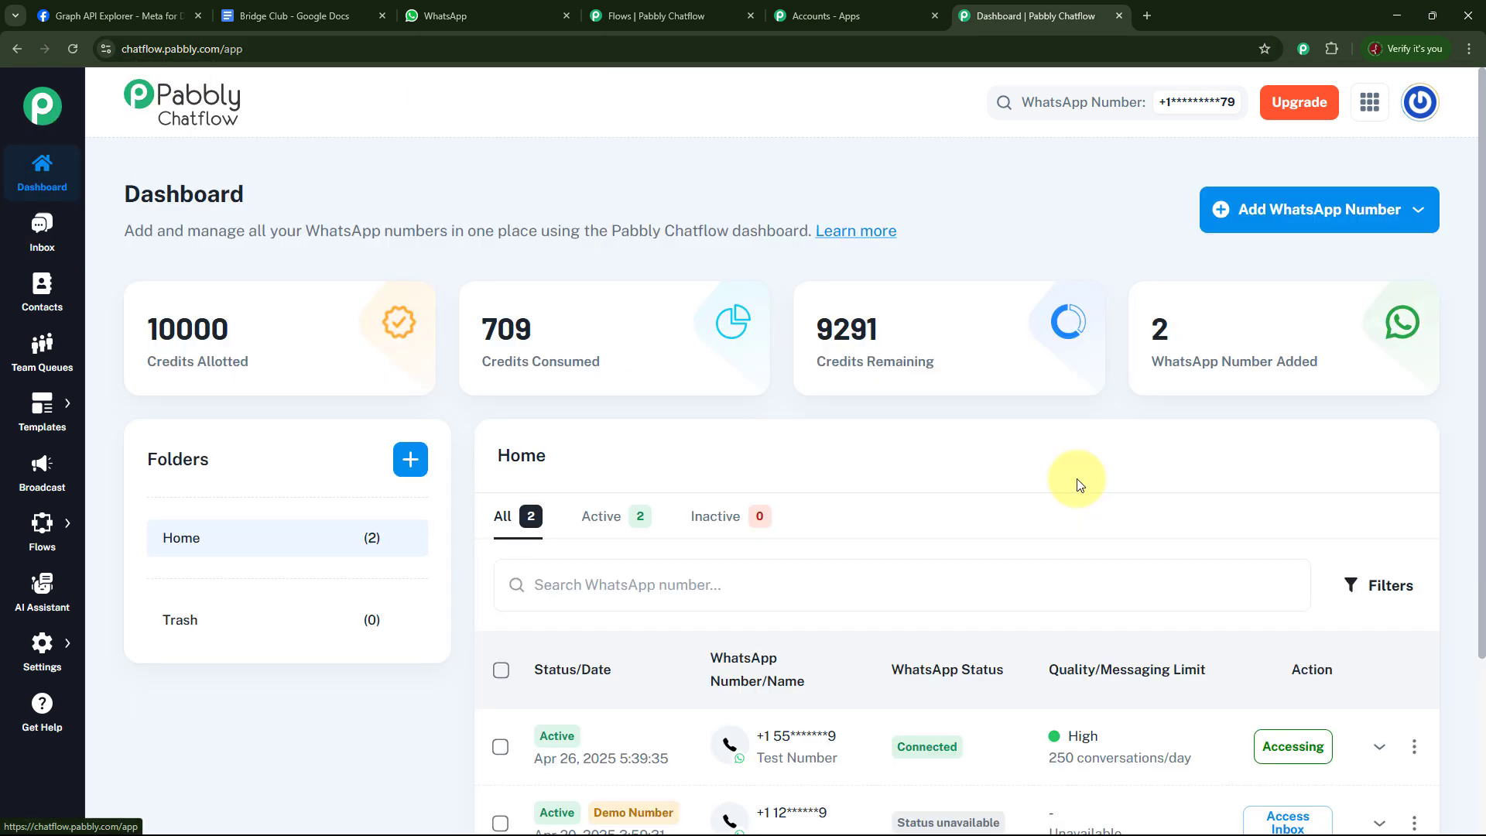